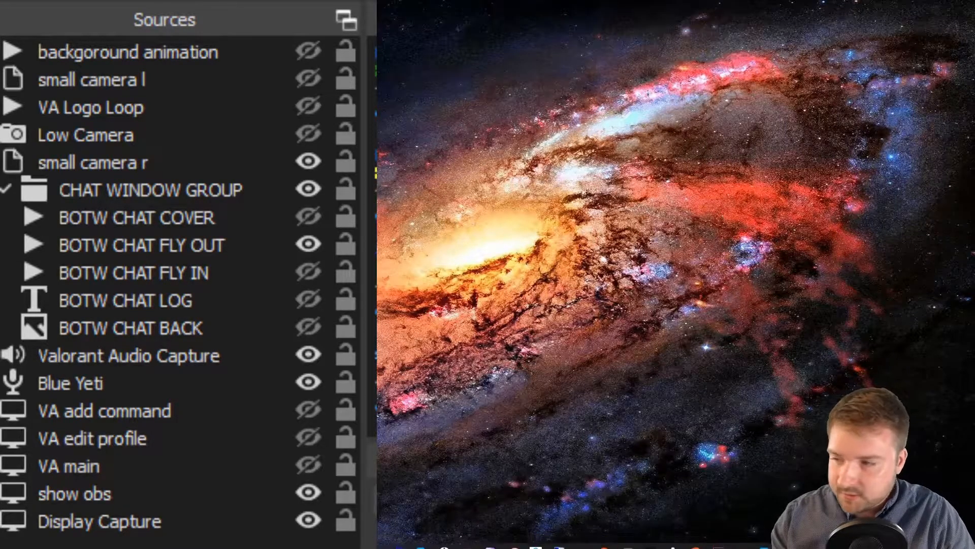
# Step: Hide the show obs source in OBS and switch to the web browser with the VoiceAttack website
pyautogui.click(304, 492)
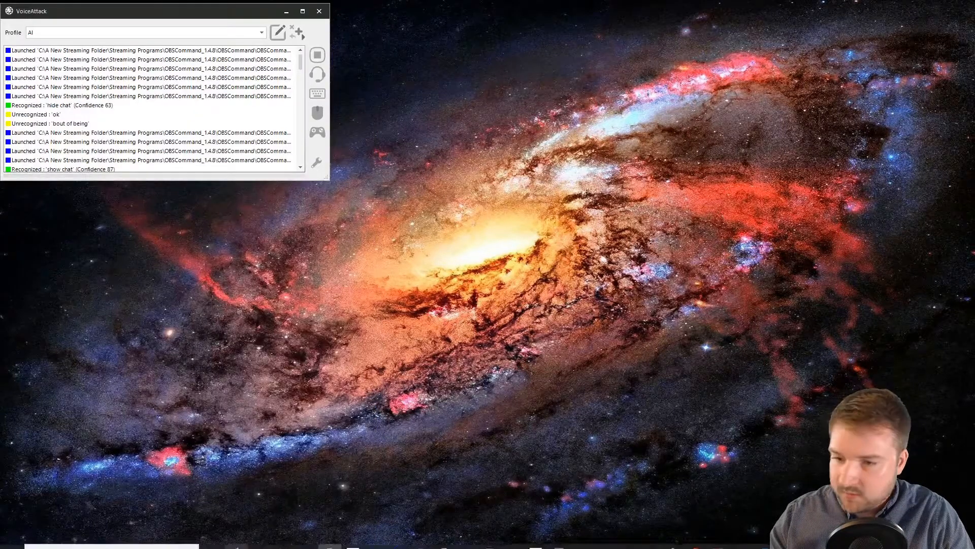
pyautogui.click(232, 540)
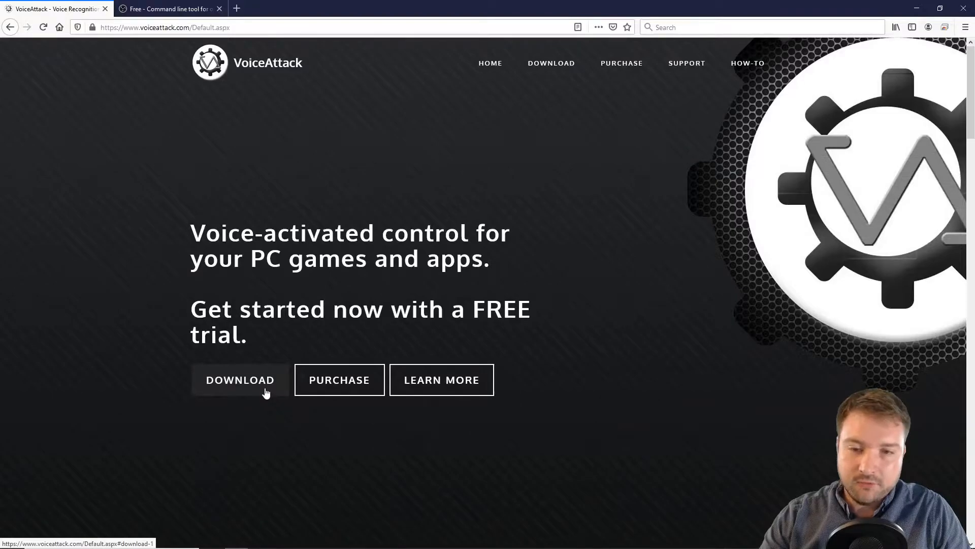
# Step: Start the VoiceAttack v1.8.6 installer download from the VoiceAttack website and cancel it without saving
pyautogui.click(266, 393)
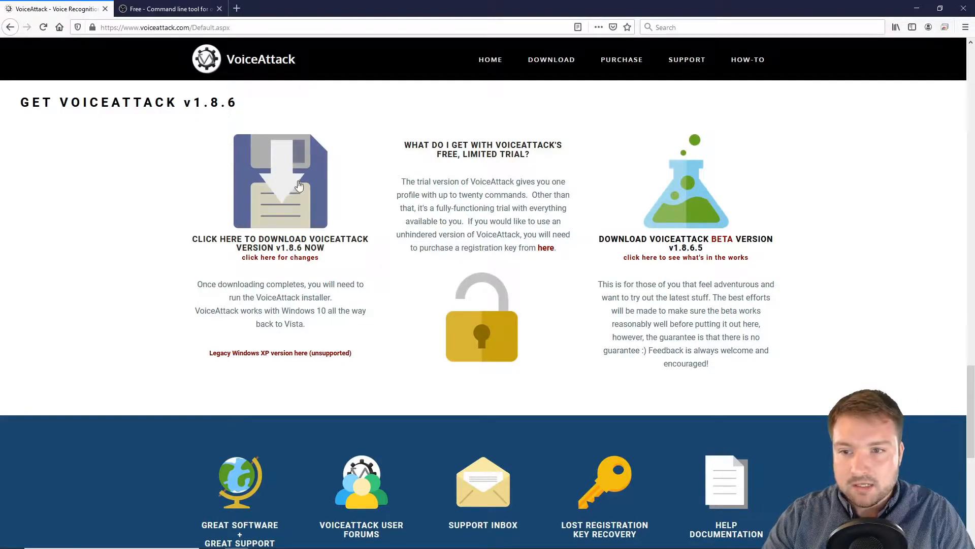
pyautogui.click(272, 178)
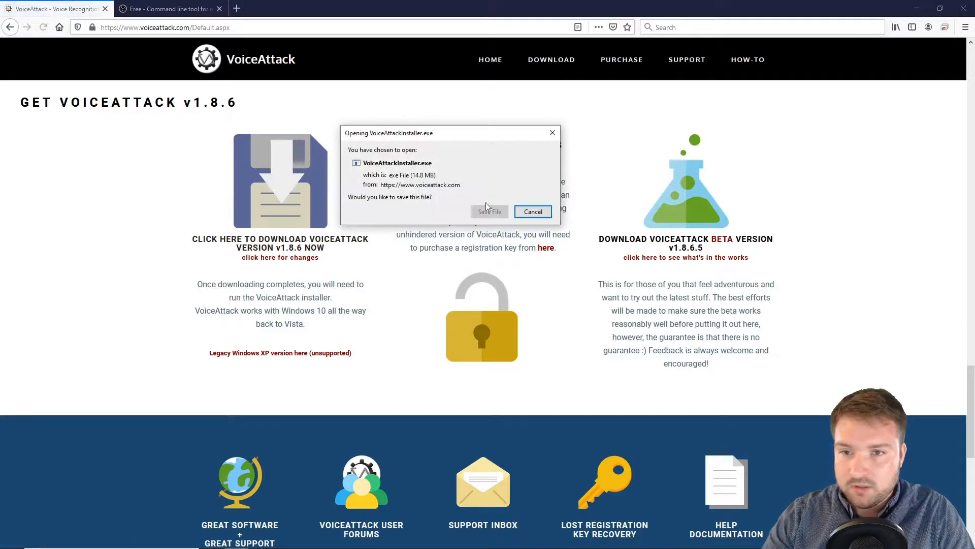
pyautogui.click(552, 132)
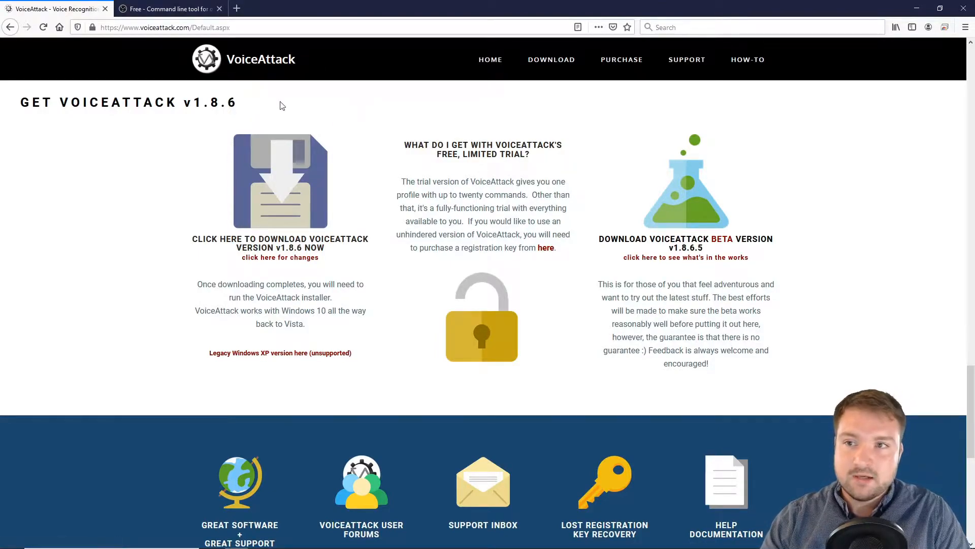
# Step: Look over the scenes and sources in OBS and return to the browser
pyautogui.moveTo(0, 152); pyautogui.dragTo(285, 1)
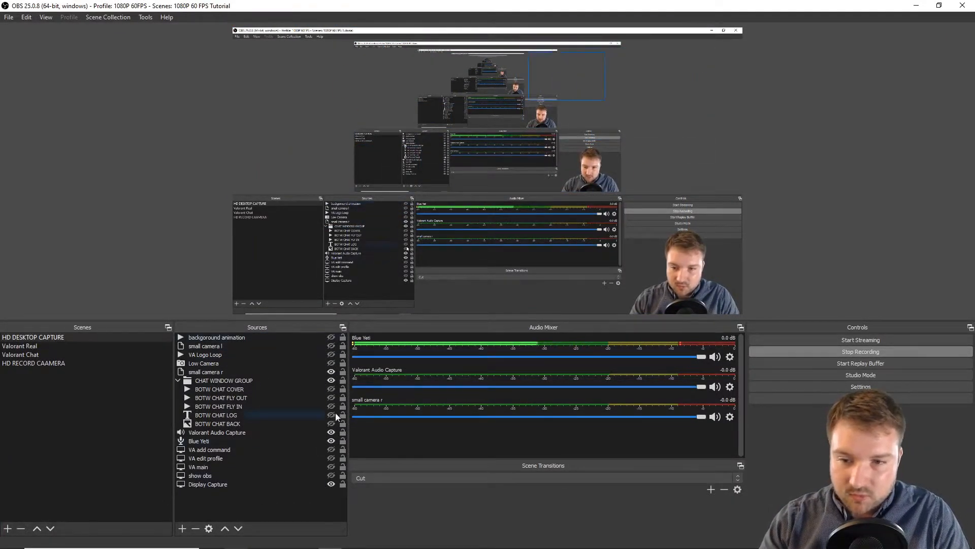
pyautogui.moveTo(474, 6); pyautogui.dragTo(0, 30)
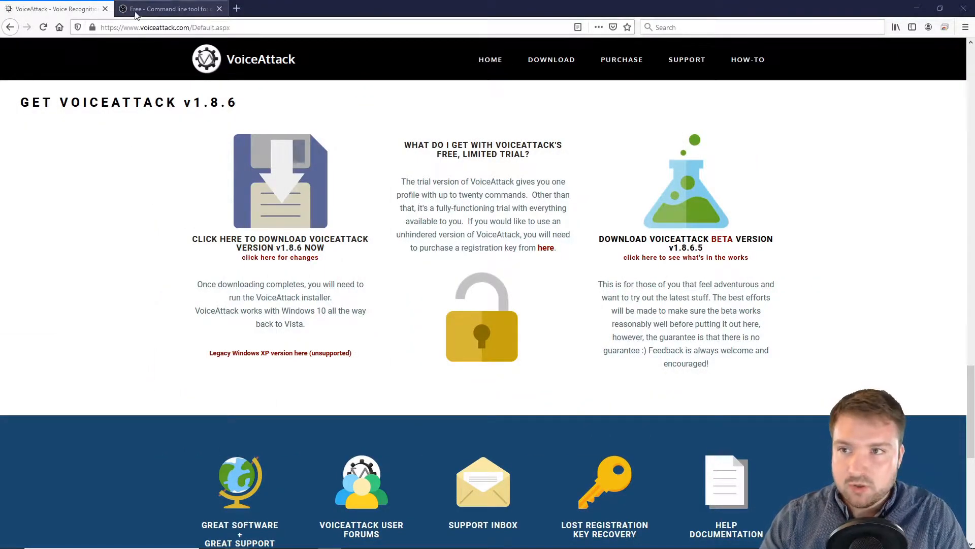
# Step: From the OBS forum page of the obs-websocket command line tool, start the OBSCommand_v1.5.3.+fixed_websocket.zip download and cancel the save
pyautogui.click(152, 10)
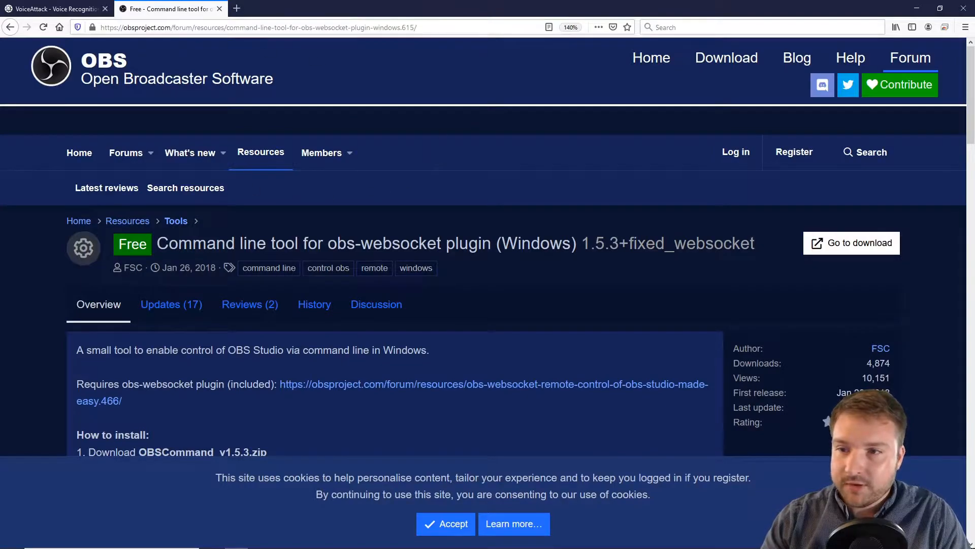
pyautogui.click(846, 246)
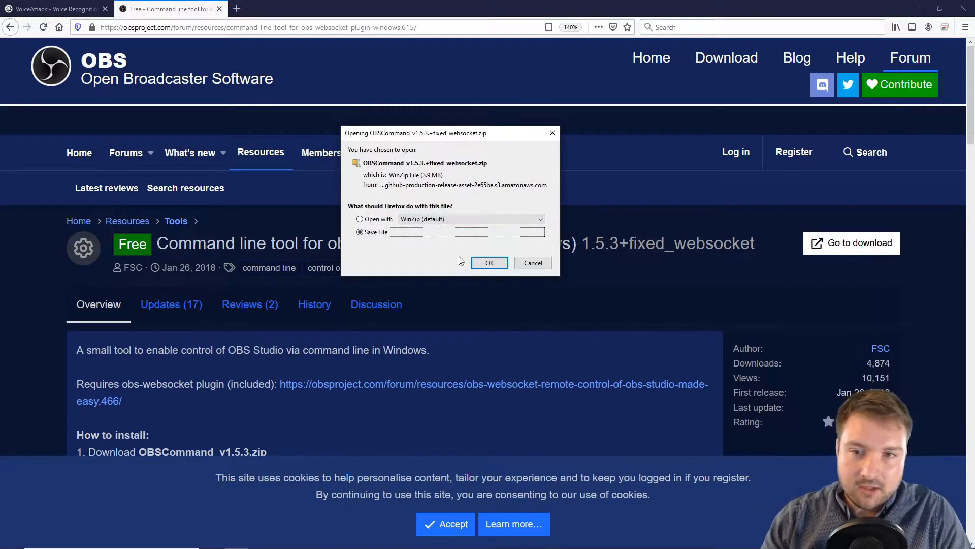
pyautogui.click(490, 262)
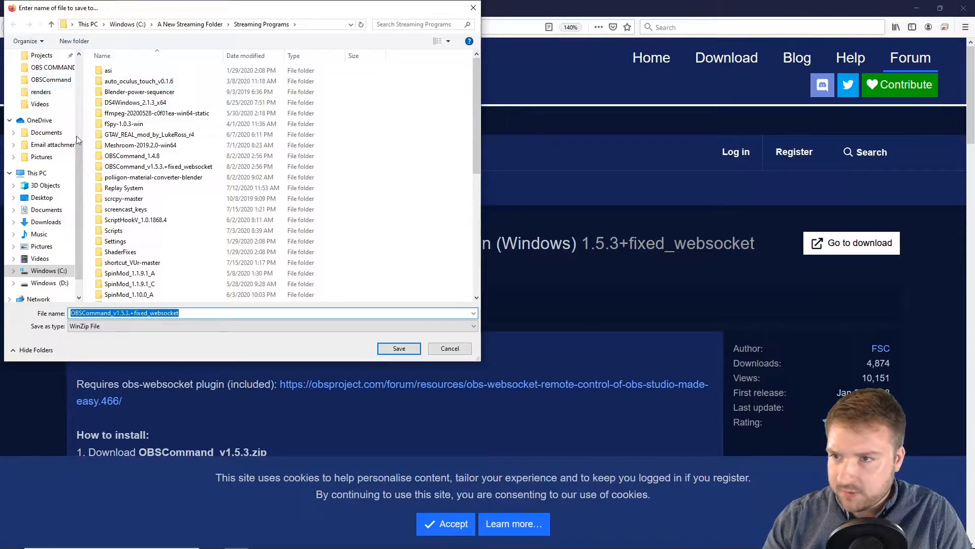
pyautogui.scroll(4, 79, 127)
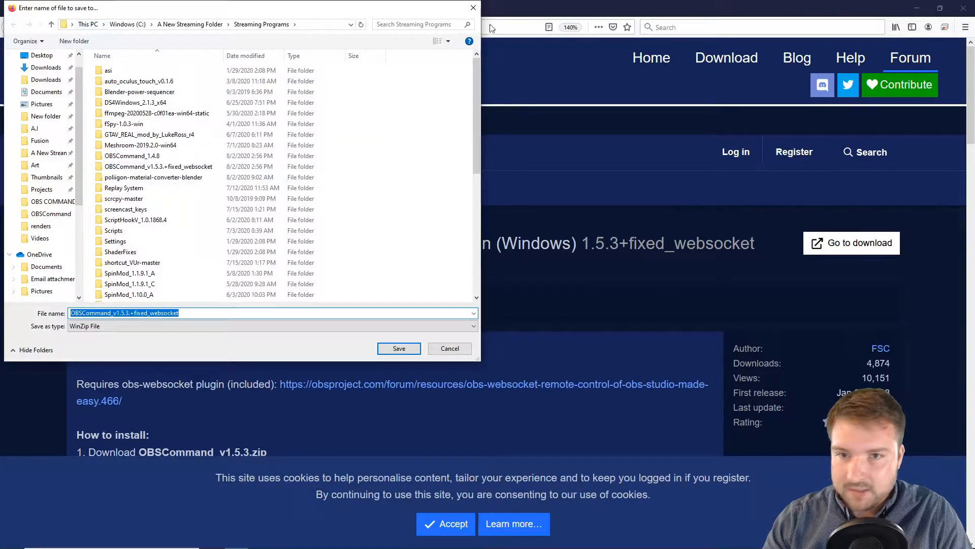
pyautogui.click(472, 8)
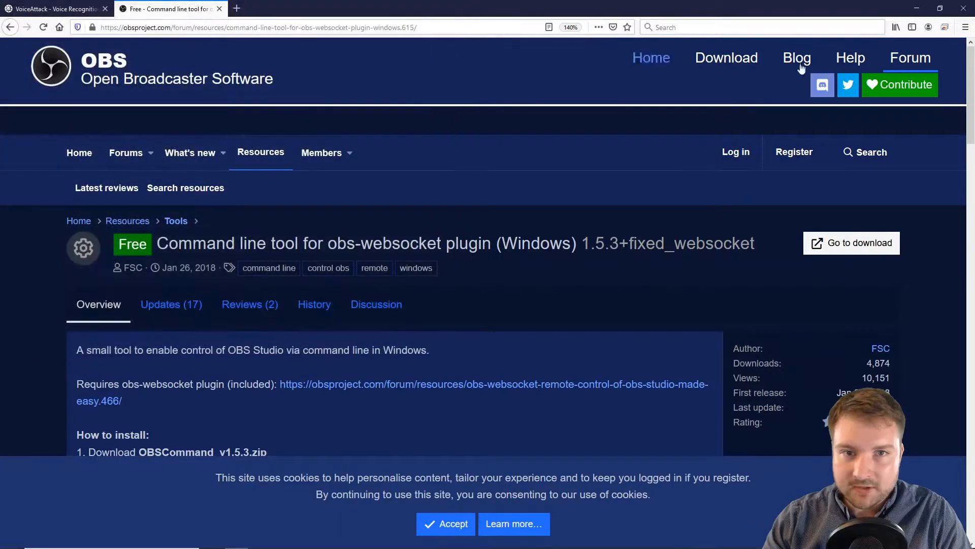
# Step: Minimize the browser and open the Streaming Programs folder inside A New Streaming Folder on the C: drive in File Explorer
pyautogui.click(913, 7)
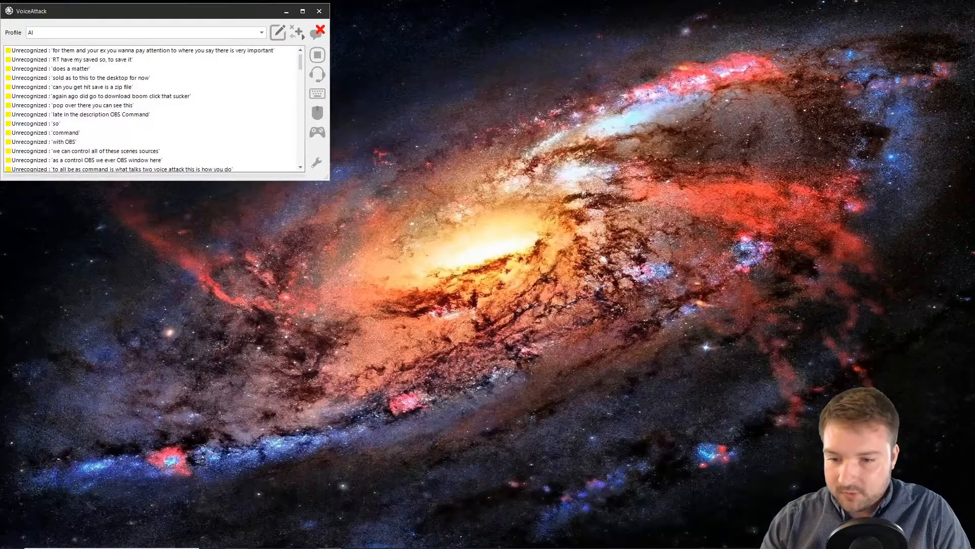
pyautogui.moveTo(244, 544)
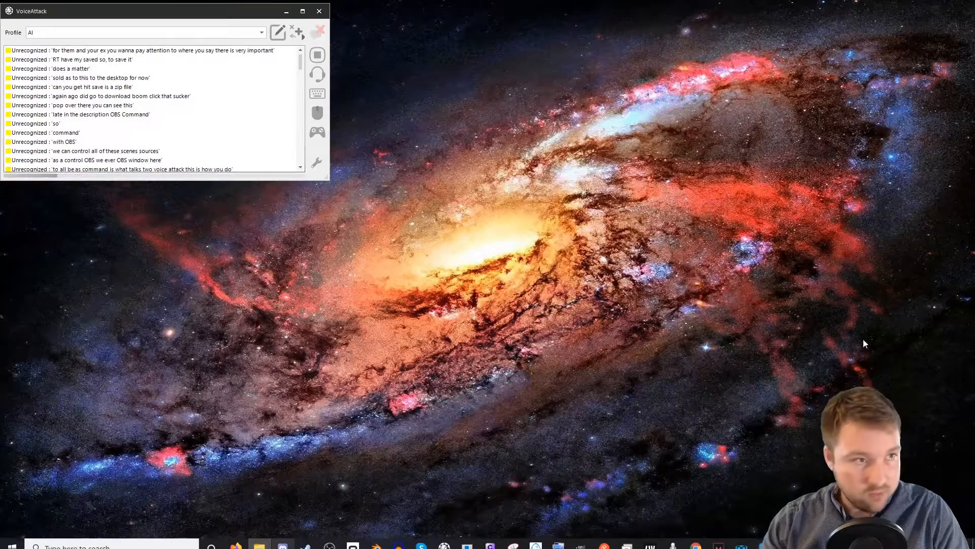
pyautogui.click(266, 542)
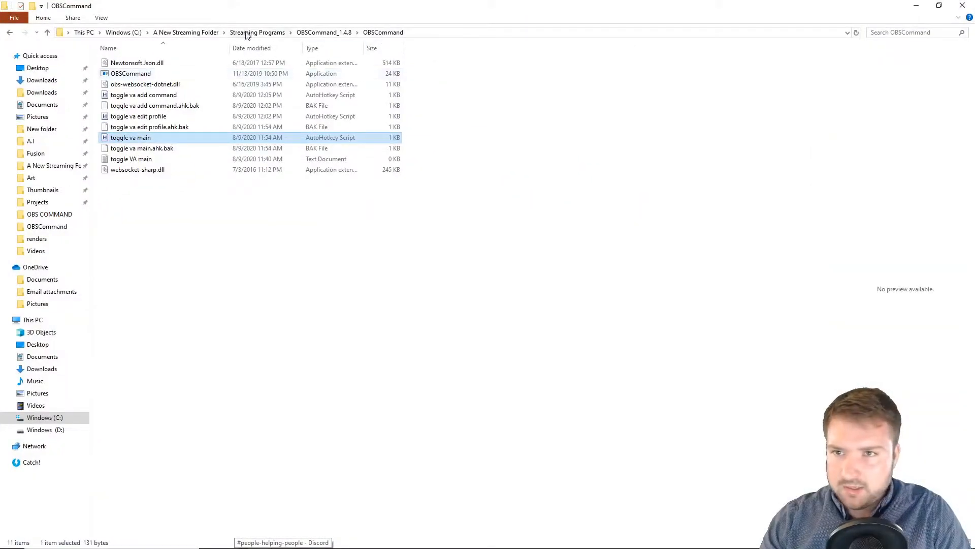
pyautogui.click(127, 33)
pyautogui.doubleClick(158, 64)
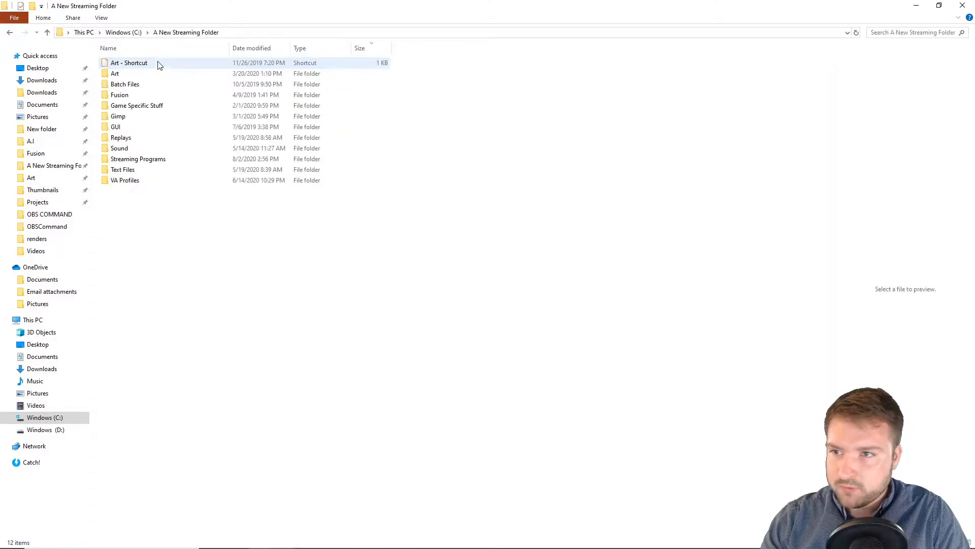
pyautogui.doubleClick(154, 159)
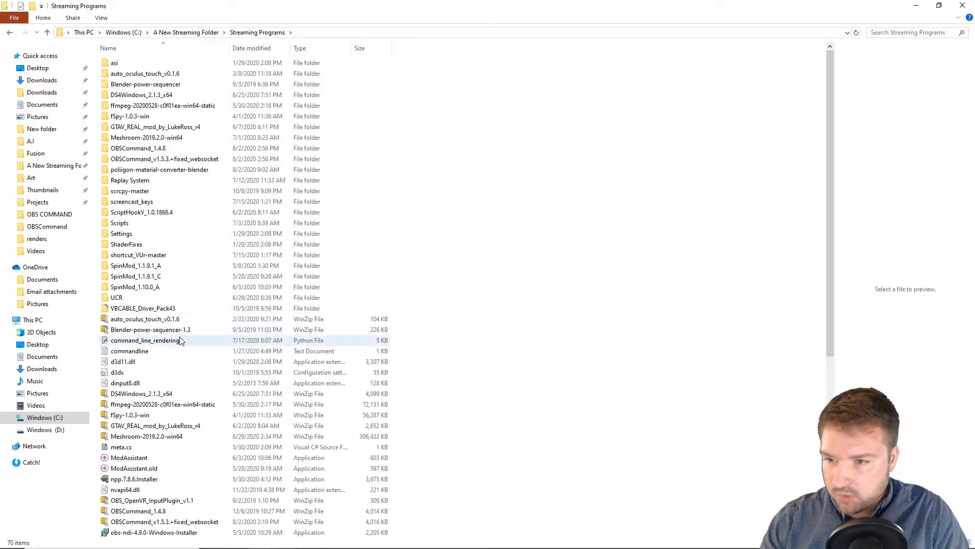
# Step: Locate the OBSCommand_1.4.8 zip file, open the extracted OBSCommand_1.4.8 folder and select the obs-websocket-4.7.0-Windows-Installer
pyautogui.click(183, 512)
pyautogui.scroll(-8, 182, 508)
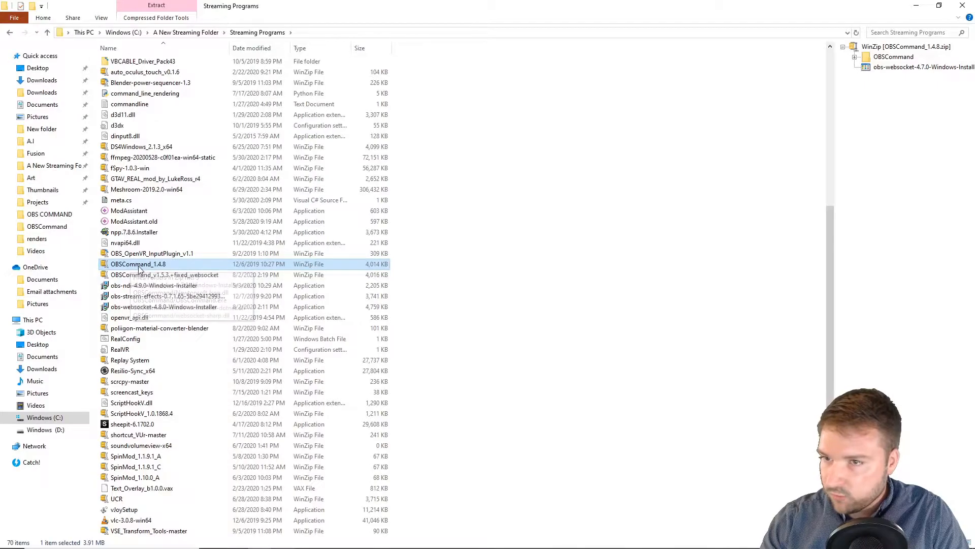
pyautogui.scroll(8, 141, 254)
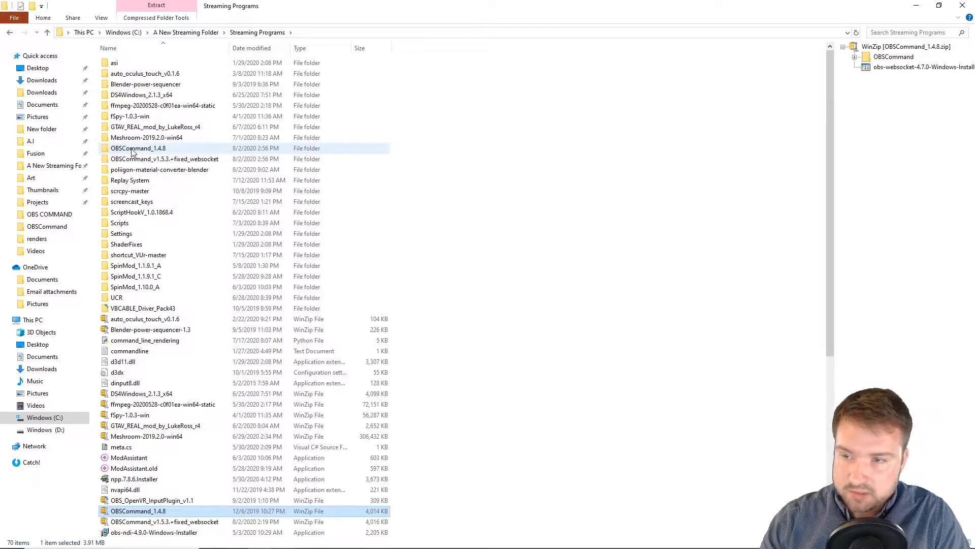
pyautogui.doubleClick(133, 150)
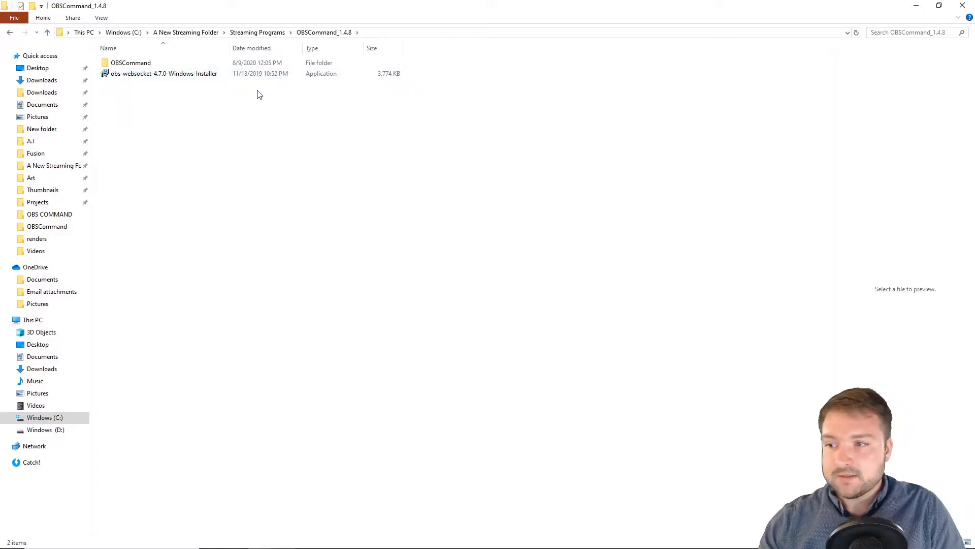
pyautogui.click(163, 74)
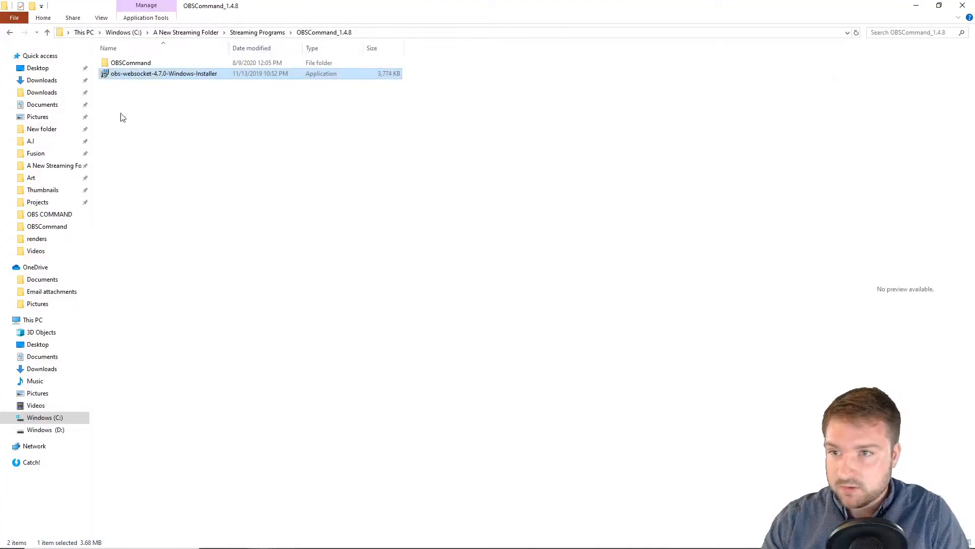
# Step: Open the OBSCommand subfolder, select the OBSCommand application to point it out, and close File Explorer
pyautogui.doubleClick(159, 63)
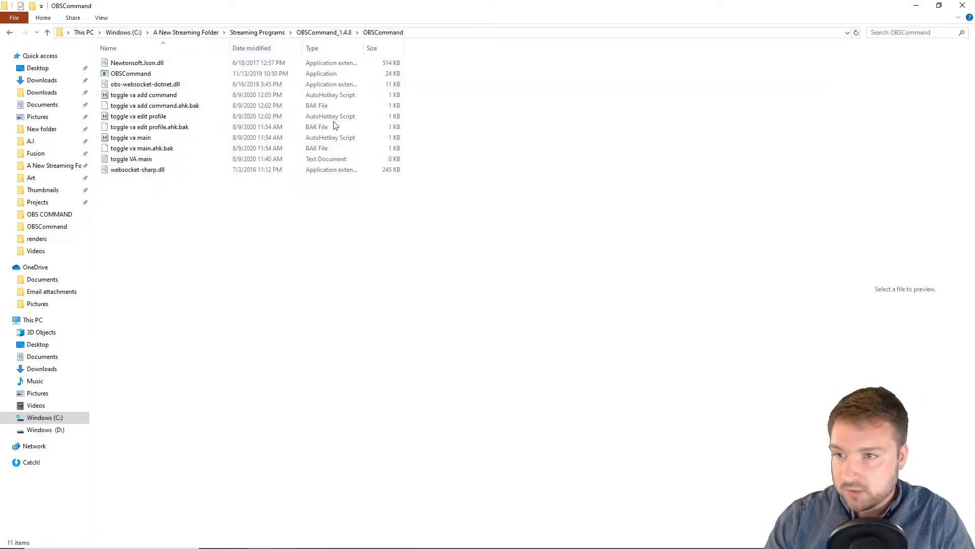
pyautogui.click(142, 75)
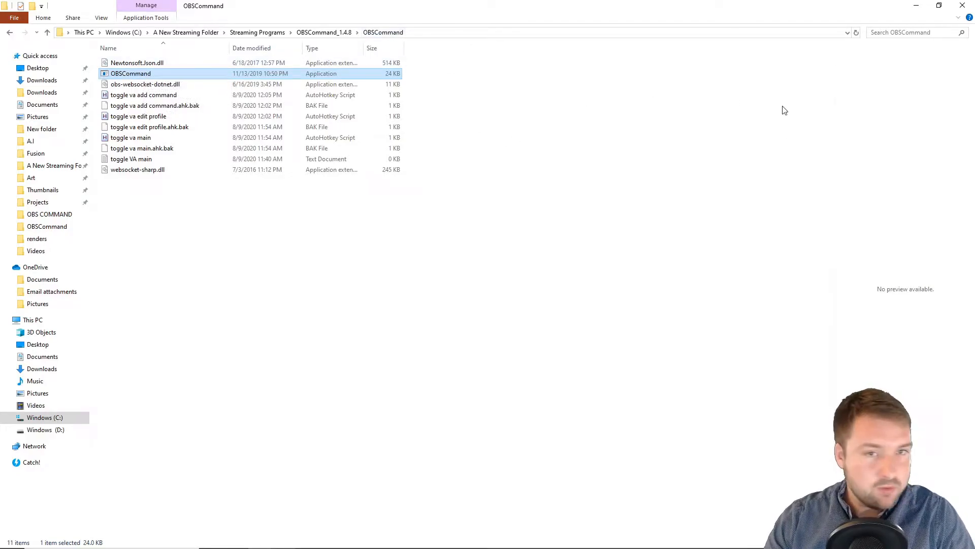
pyautogui.click(962, 5)
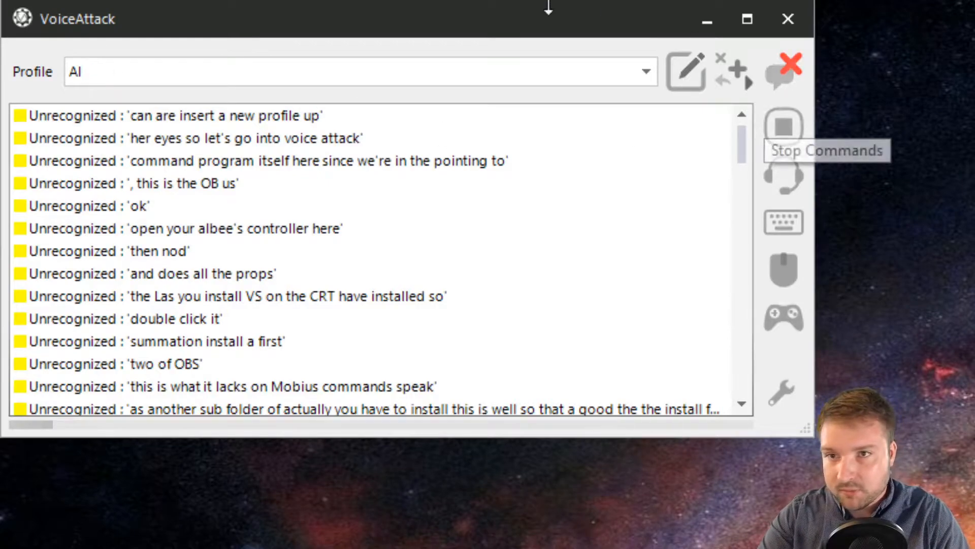
# Step: Create a new VoiceAttack profile named "OBS Command"
pyautogui.click(748, 71)
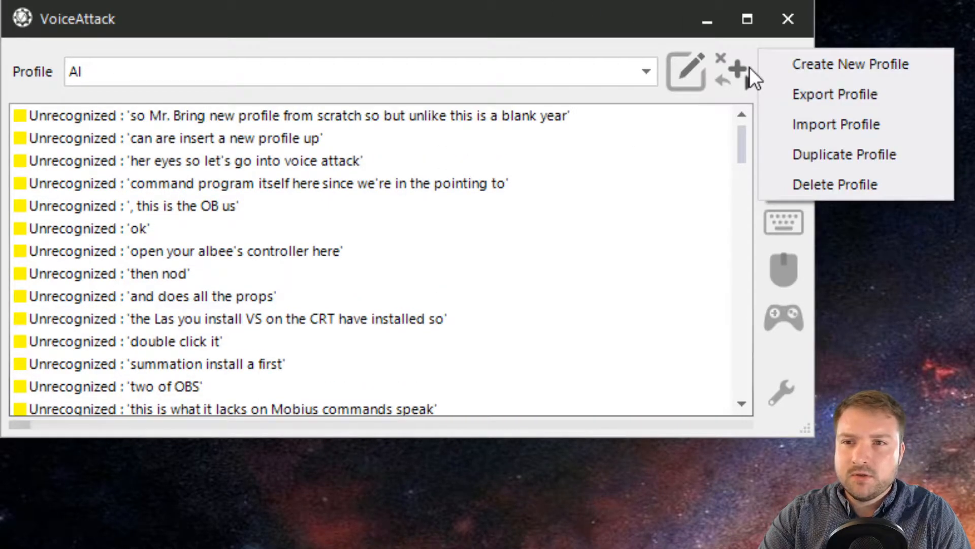
pyautogui.click(669, 20)
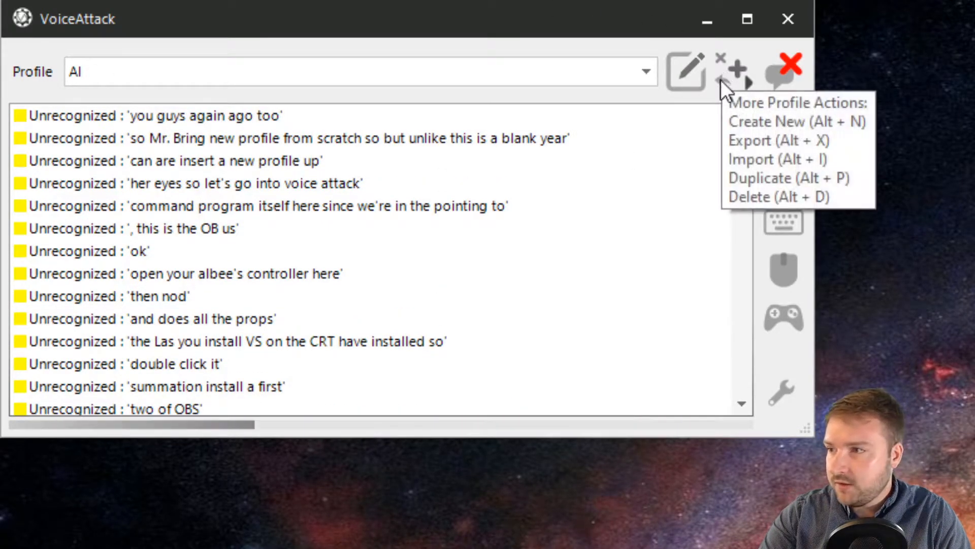
pyautogui.click(729, 67)
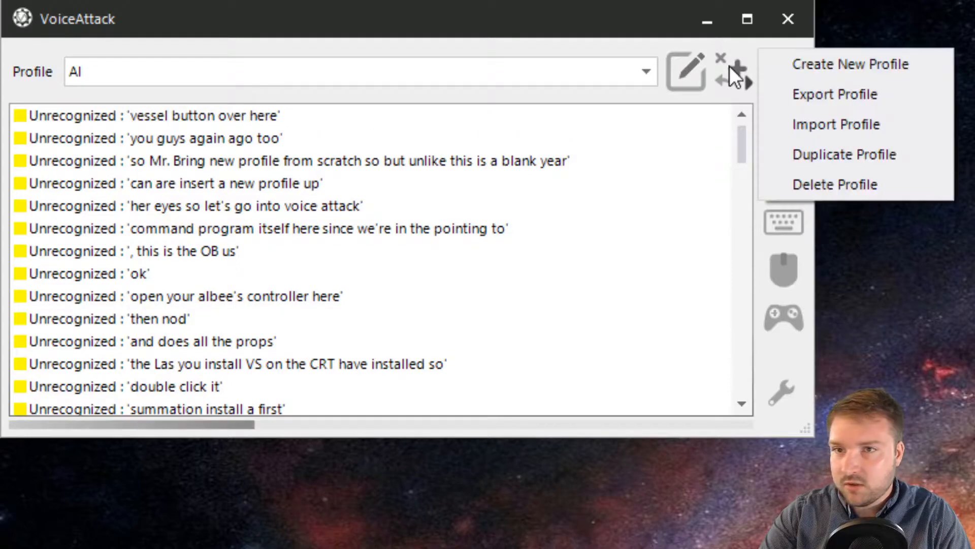
pyautogui.click(802, 68)
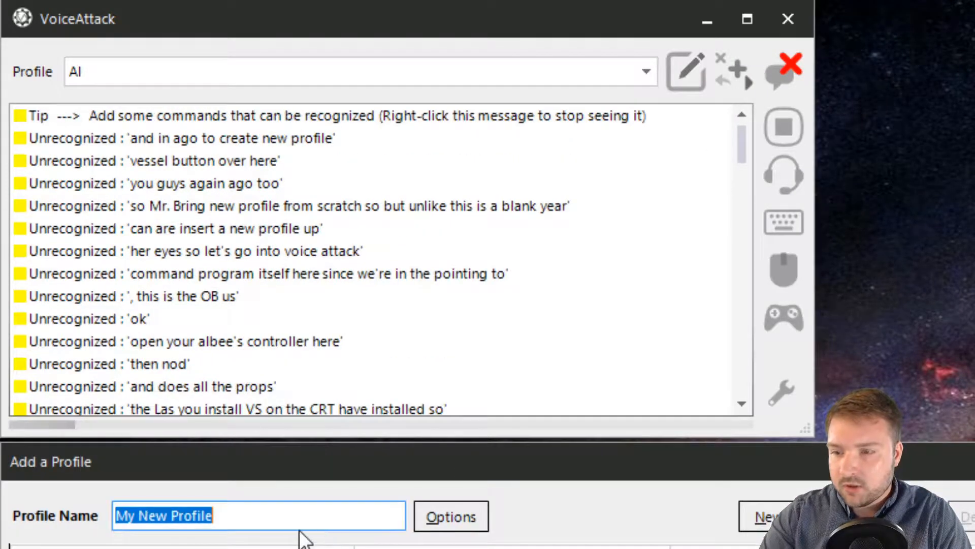
pyautogui.write('OBS Command')
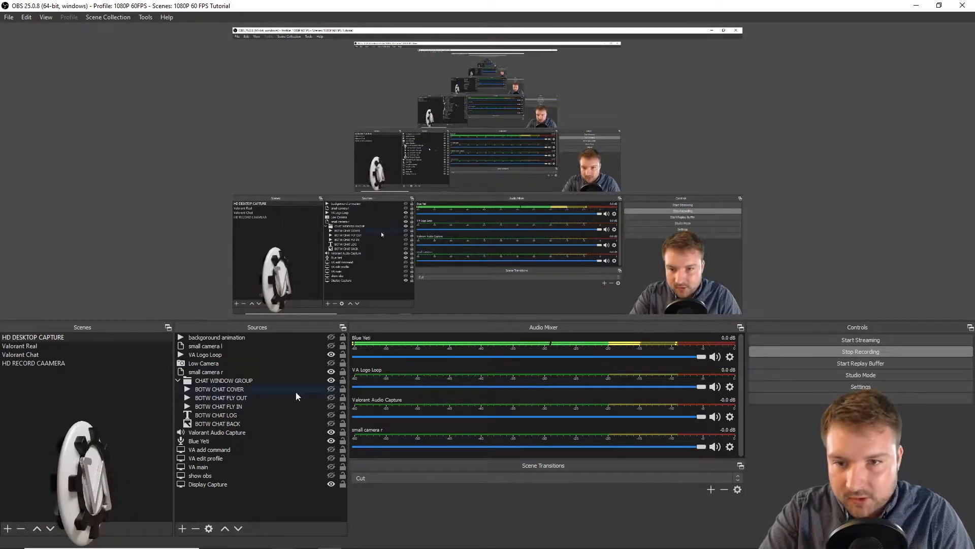
# Step: Toggle the visibility of the VA Logo Loop source in OBS several times, leaving it hidden
pyautogui.click(332, 356)
pyautogui.click(331, 356)
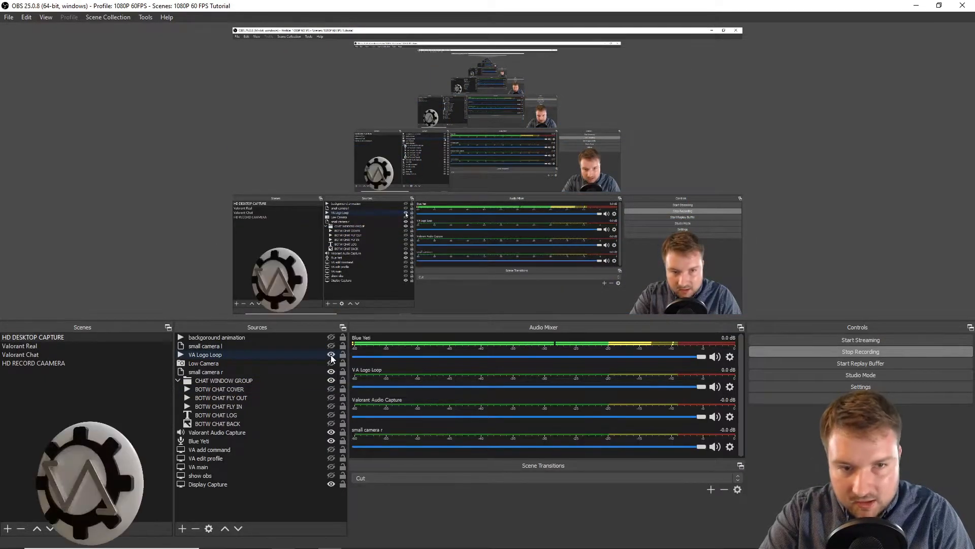
pyautogui.click(331, 356)
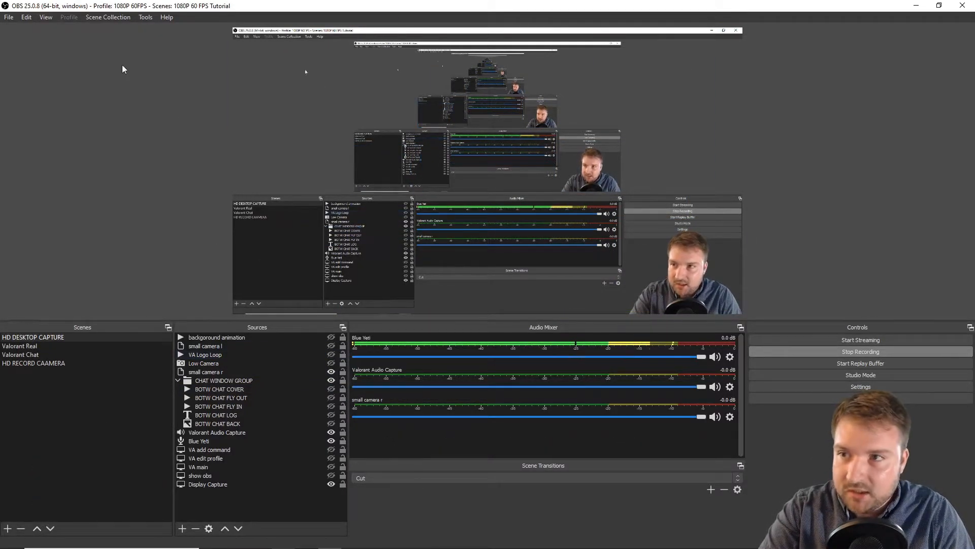
pyautogui.click(331, 354)
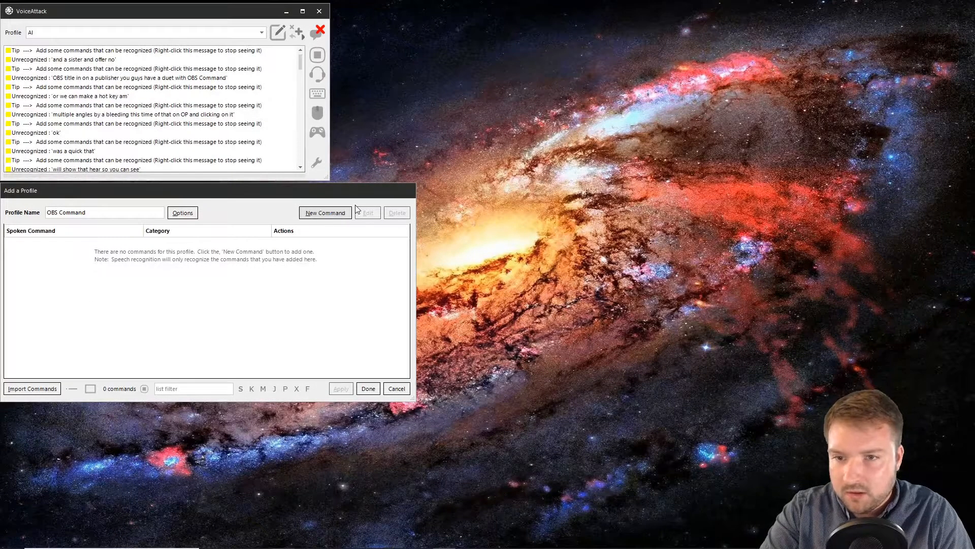
# Step: Start a new command in the OBS Command profile with the spoken phrase "toggle voice attack logo"
pyautogui.click(329, 213)
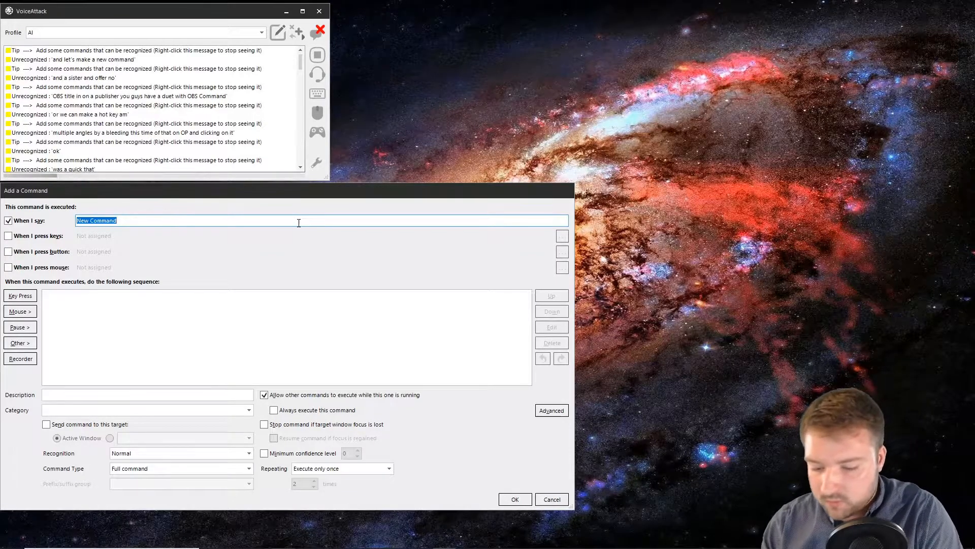
pyautogui.write('toggle ')
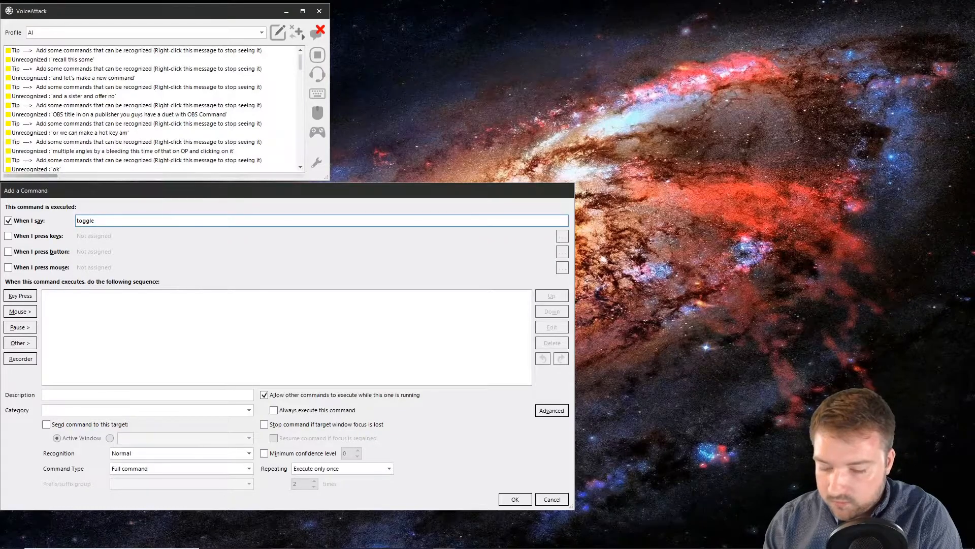
pyautogui.write('voice attack logo')
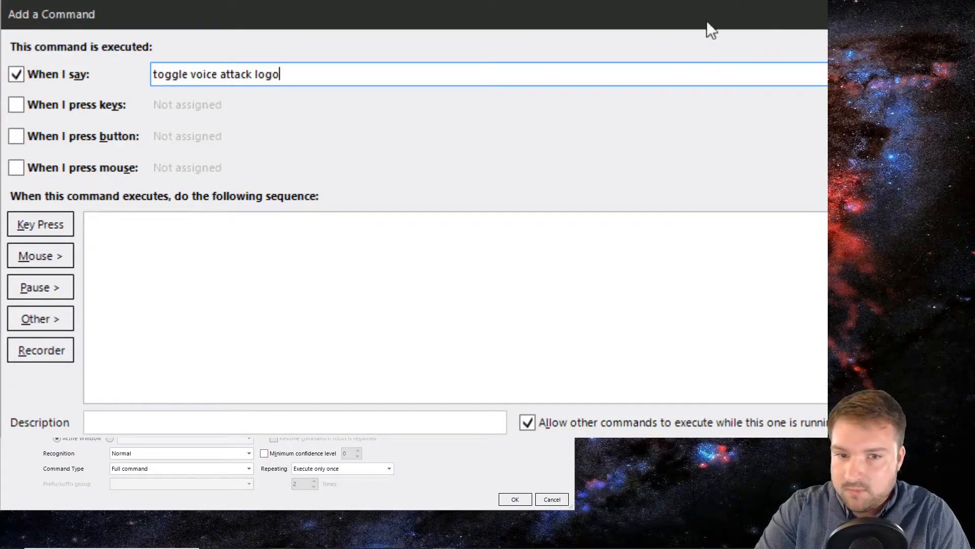
# Step: Shrink the Add a Command window to a narrower size and highlight the whole spoken phrase
pyautogui.press('Tab')
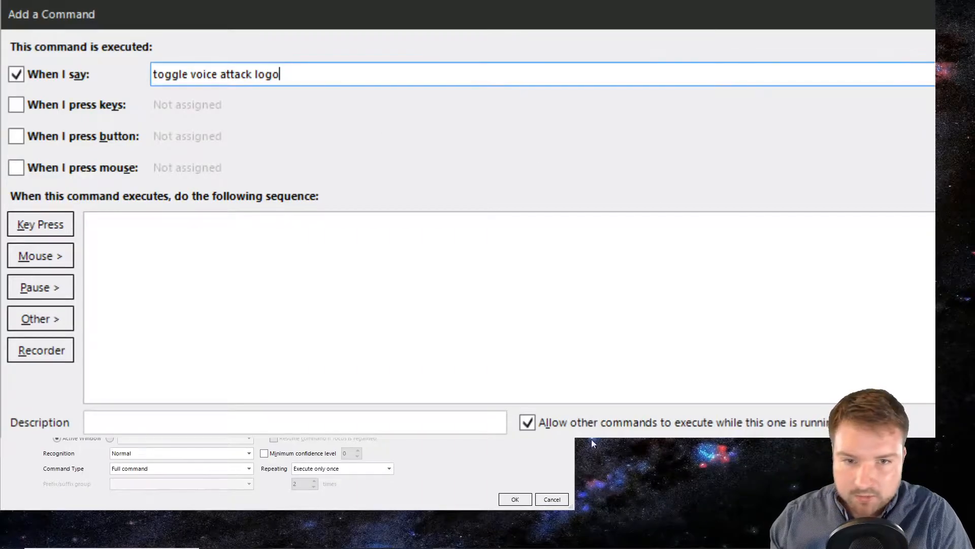
pyautogui.moveTo(573, 508); pyautogui.dragTo(462, 452)
pyautogui.moveTo(464, 452); pyautogui.dragTo(467, 452)
pyautogui.click(265, 74)
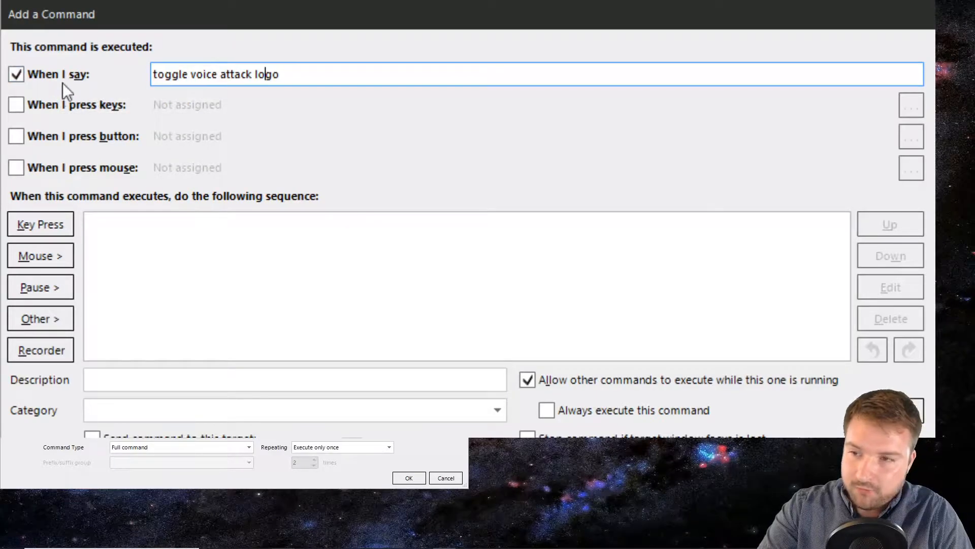
pyautogui.hotkey('ctrl', 'a')
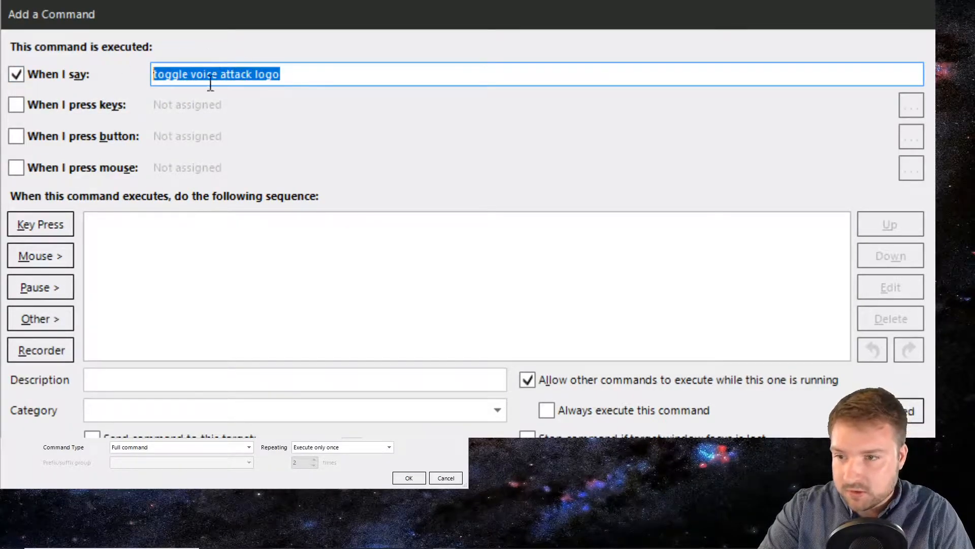
pyautogui.click(181, 77)
pyautogui.moveTo(306, 76); pyautogui.dragTo(160, 69)
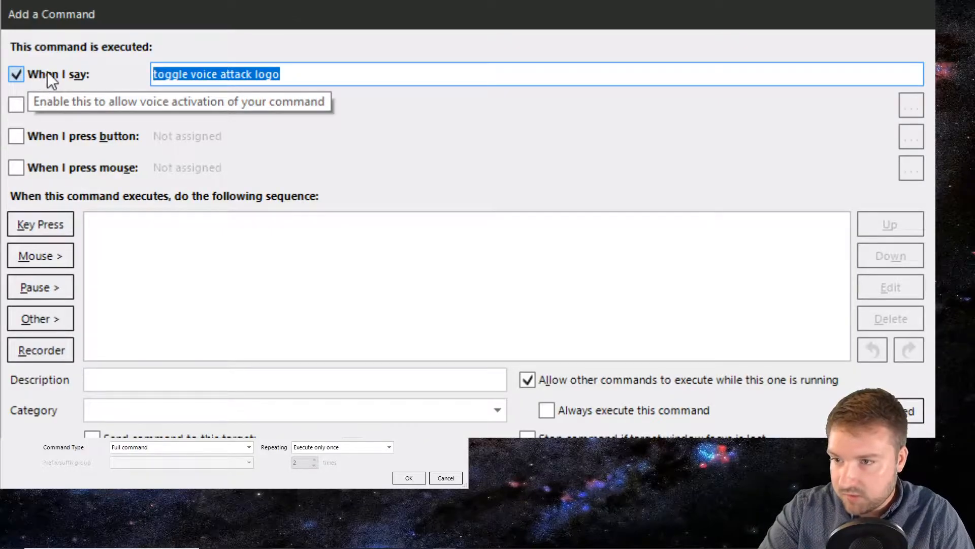
# Step: Assign the keyboard shortcut Left Ctrl+Left Alt+Num 0 to the command and leave both the spoken and key triggers enabled
pyautogui.click(73, 75)
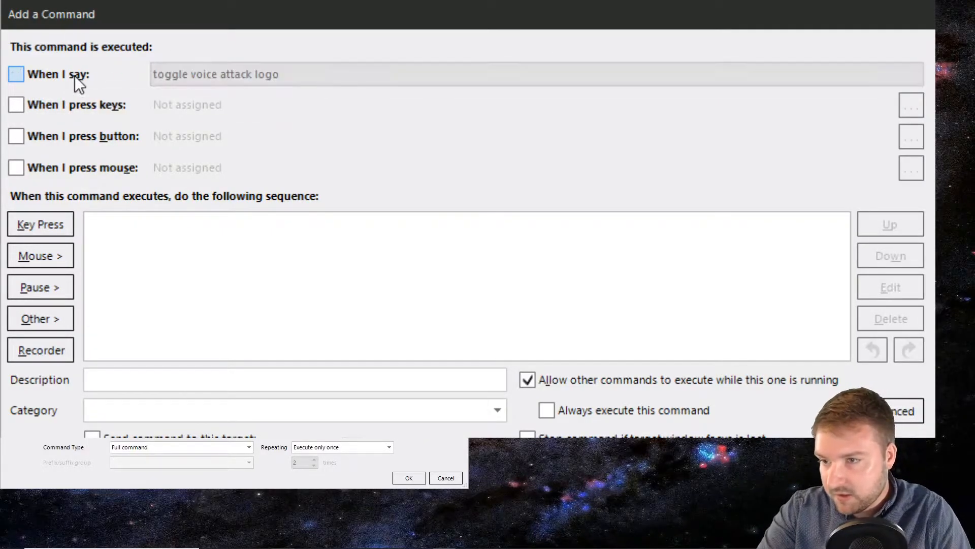
pyautogui.click(54, 108)
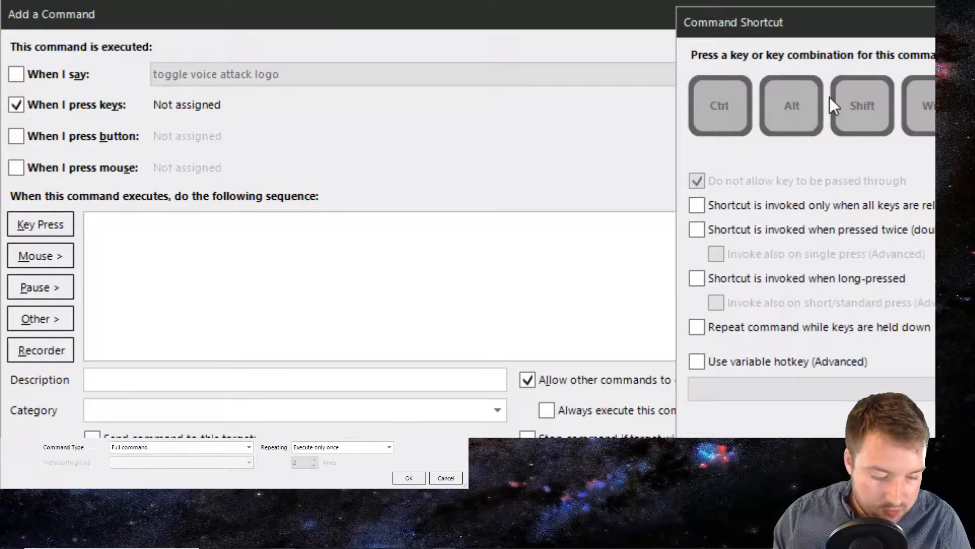
pyautogui.hotkey('ctrl', 'alt')
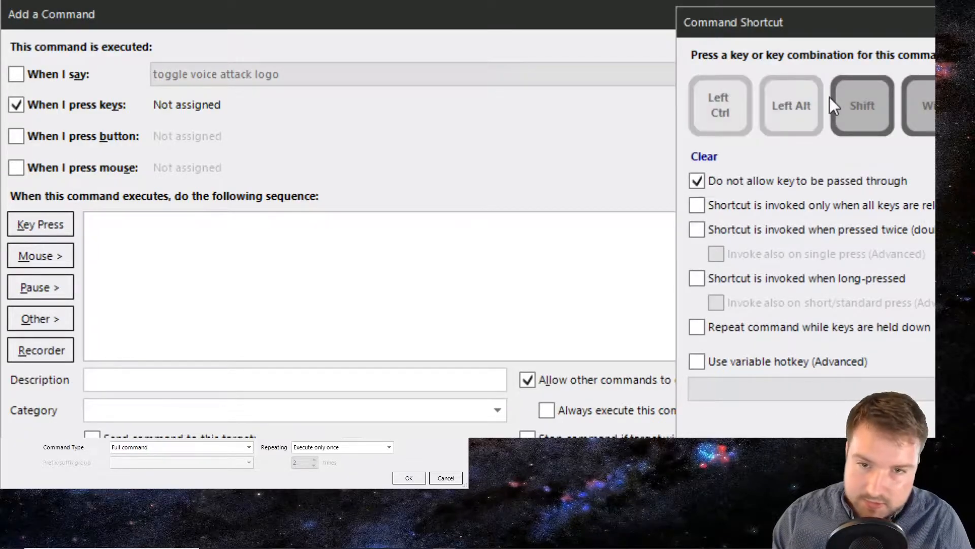
pyautogui.moveTo(839, 35); pyautogui.dragTo(517, 32)
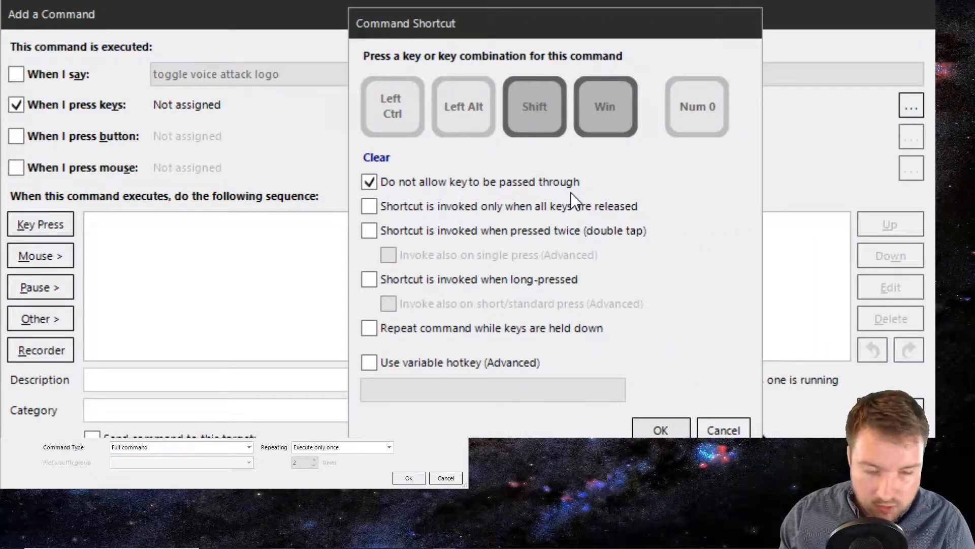
pyautogui.click(667, 429)
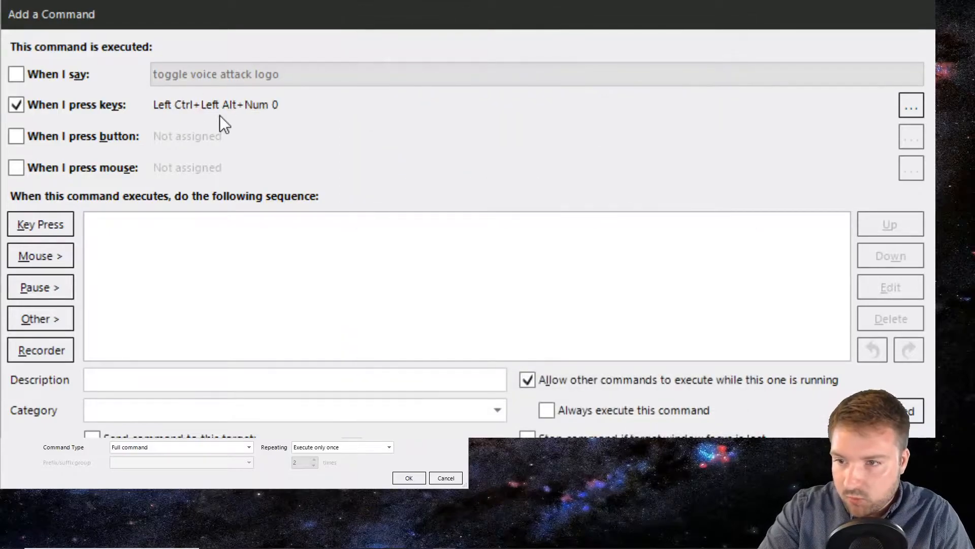
pyautogui.click(16, 75)
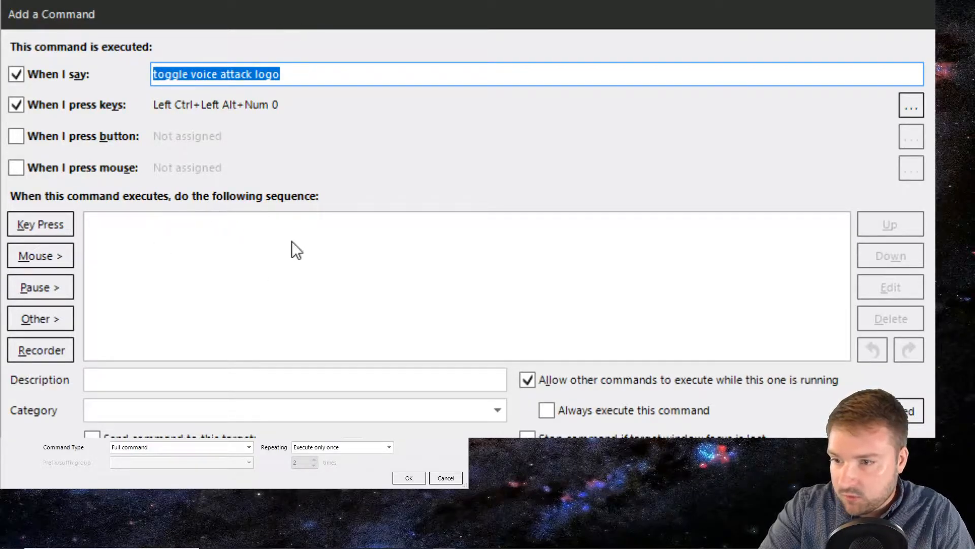
# Step: Start a Run an Application action for the command and open the file browser for choosing its program
pyautogui.click(39, 321)
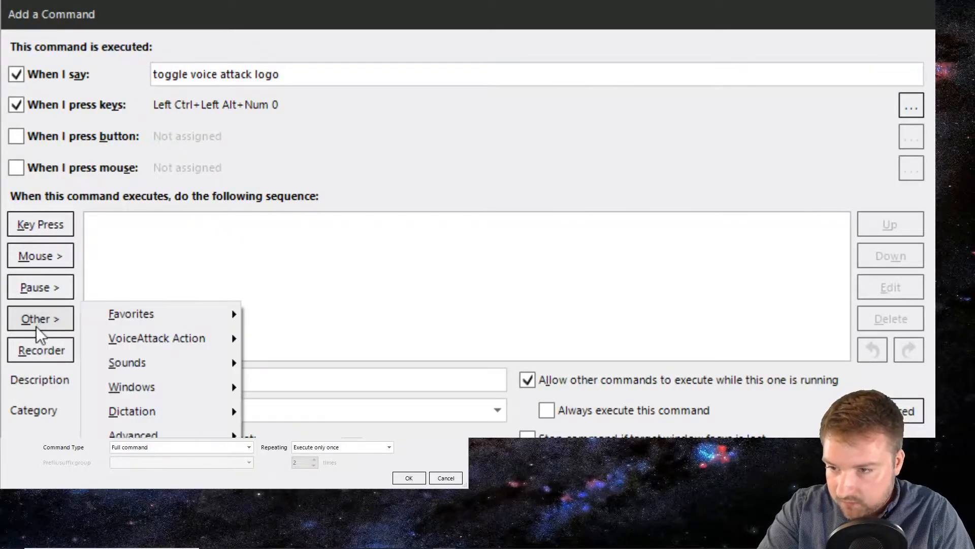
pyautogui.moveTo(212, 397)
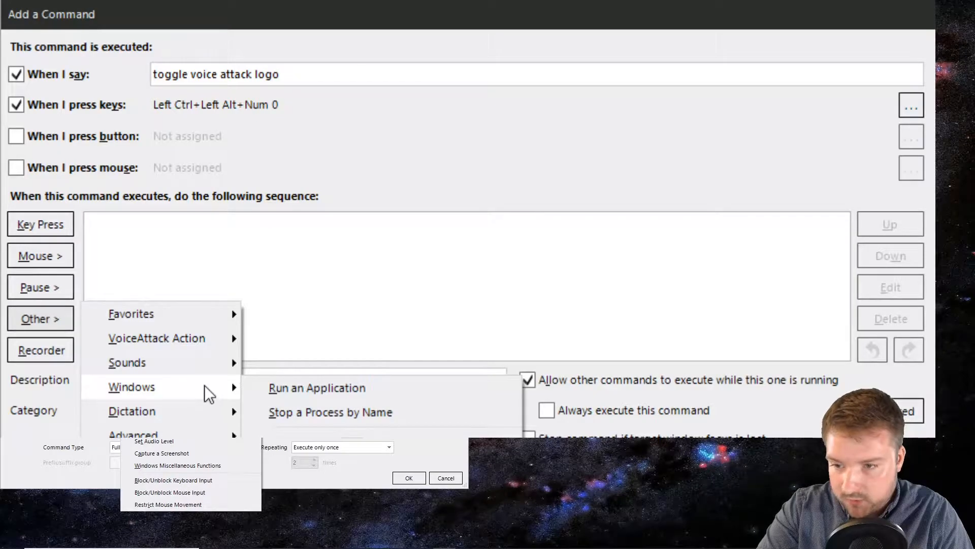
pyautogui.click(337, 388)
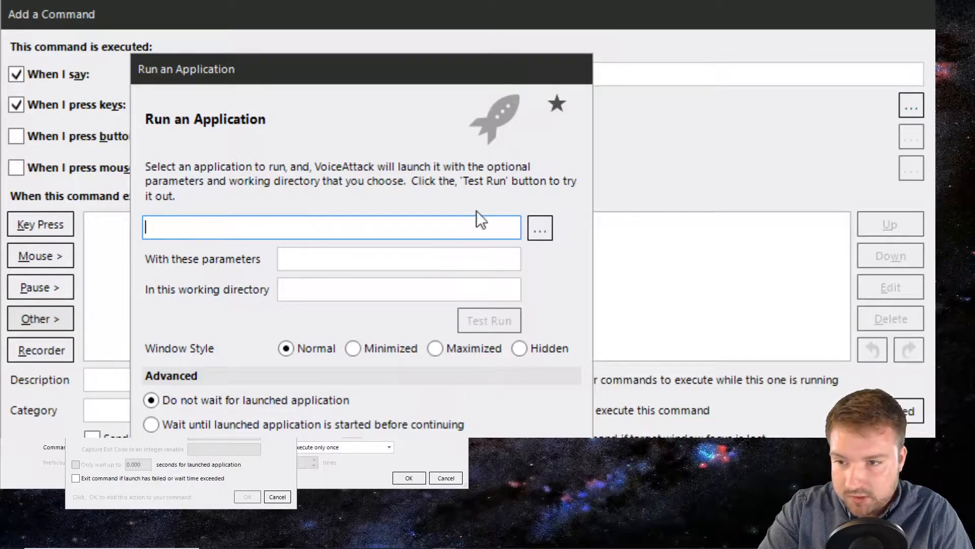
pyautogui.click(541, 229)
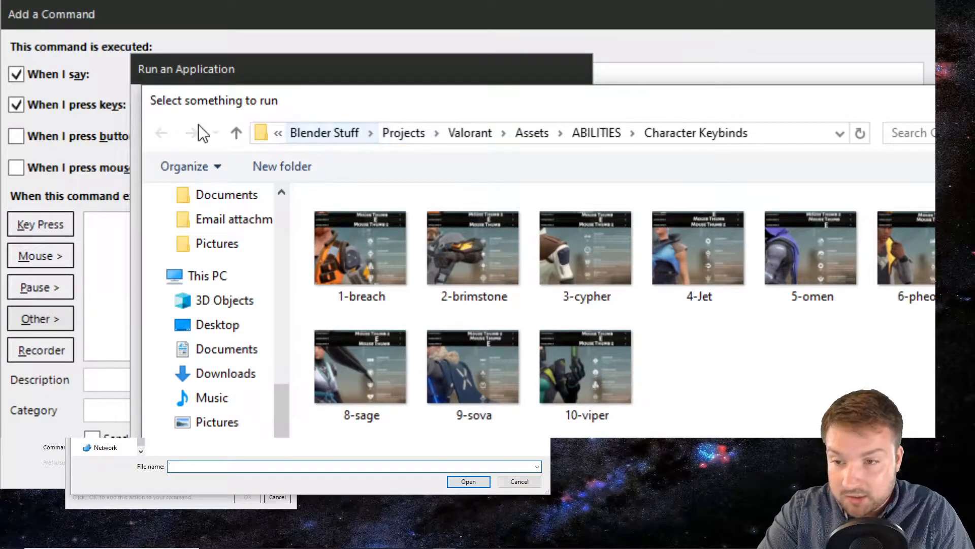
# Step: Browse on the C: drive to A New Streaming Folder, Streaming Programs, and open the OBSCommand_1.4.8 folder
pyautogui.moveTo(279, 401); pyautogui.dragTo(297, 432)
pyautogui.click(212, 470)
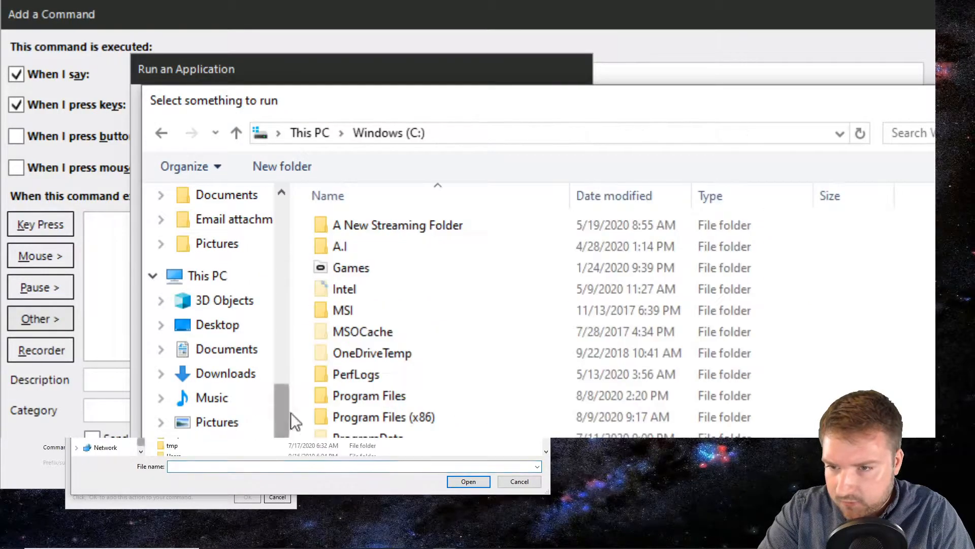
pyautogui.doubleClick(391, 225)
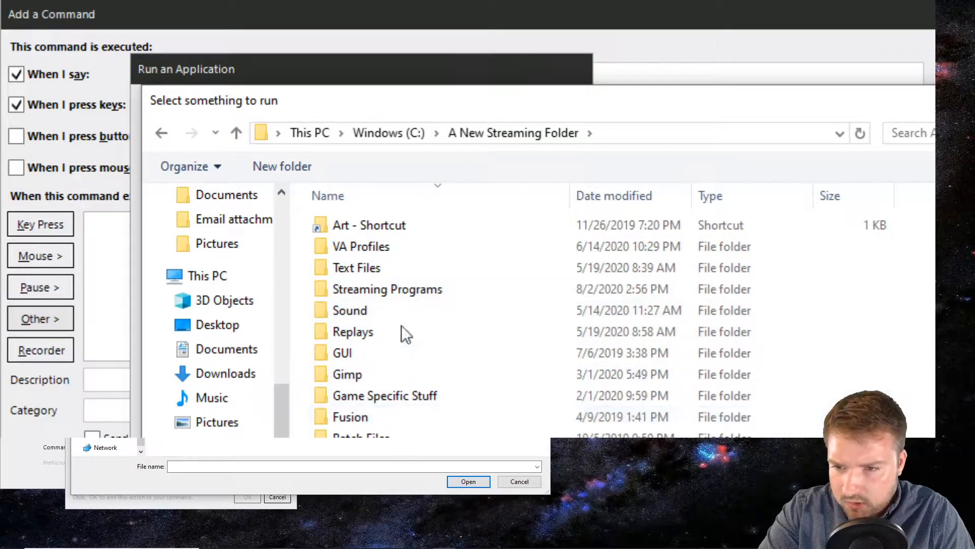
pyautogui.doubleClick(411, 290)
pyautogui.scroll(-4, 433, 312)
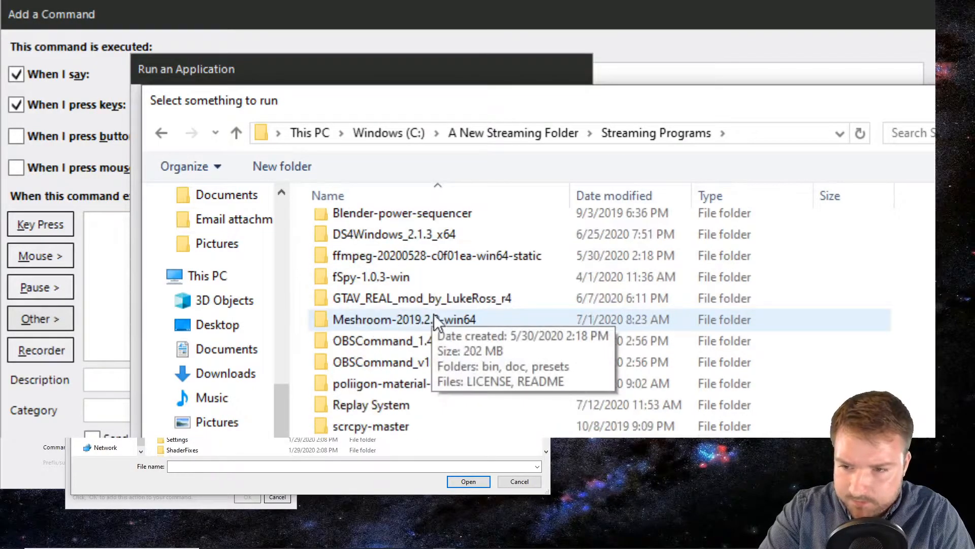
pyautogui.scroll(4, 441, 401)
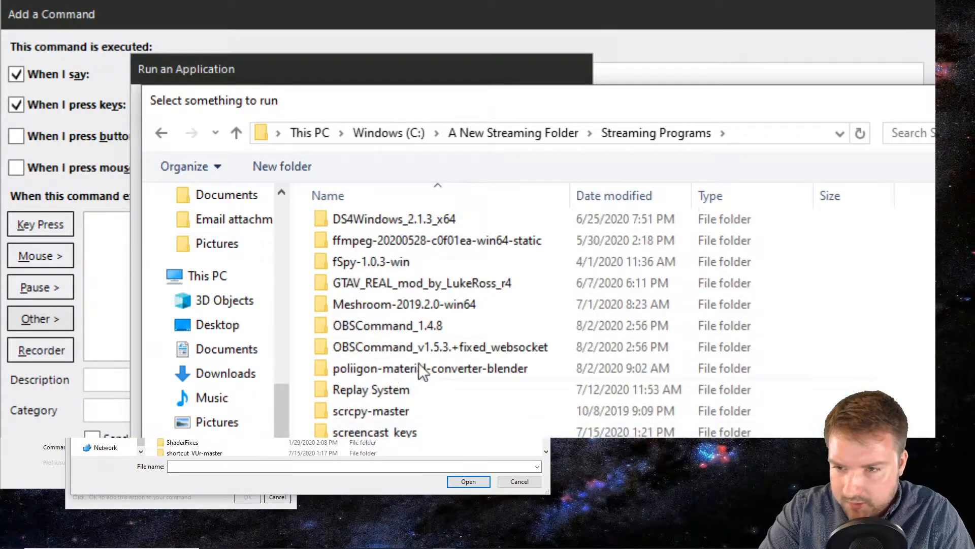
pyautogui.scroll(-4, 434, 335)
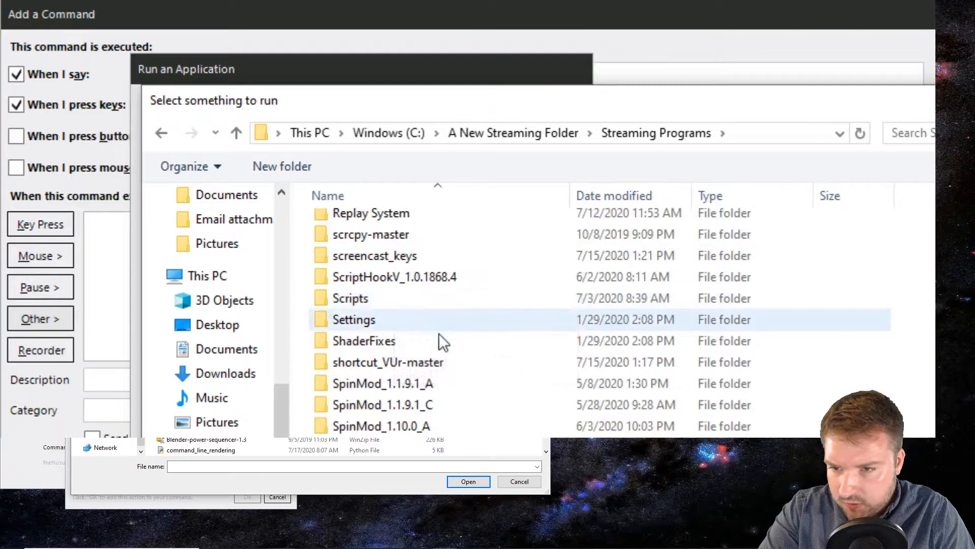
pyautogui.scroll(-4, 451, 351)
pyautogui.scroll(7, 453, 331)
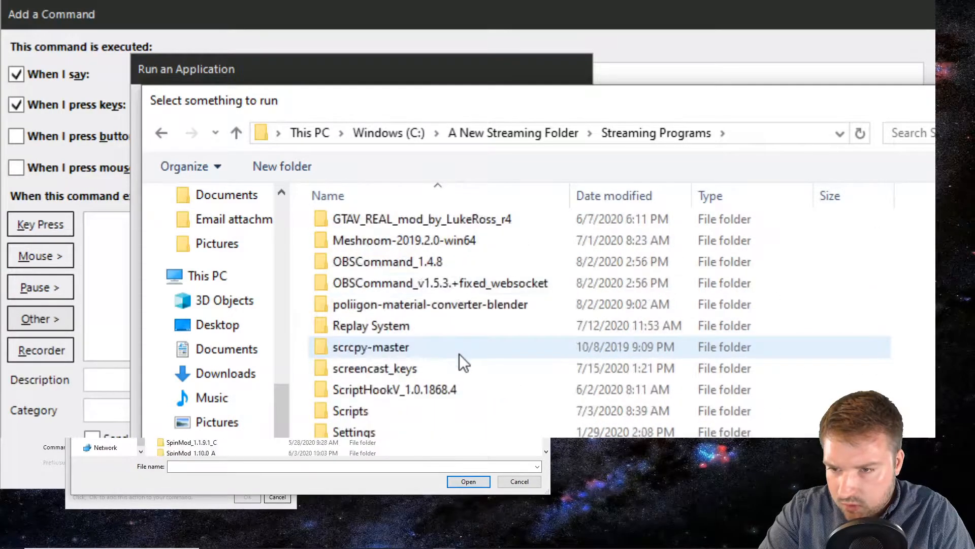
pyautogui.doubleClick(440, 325)
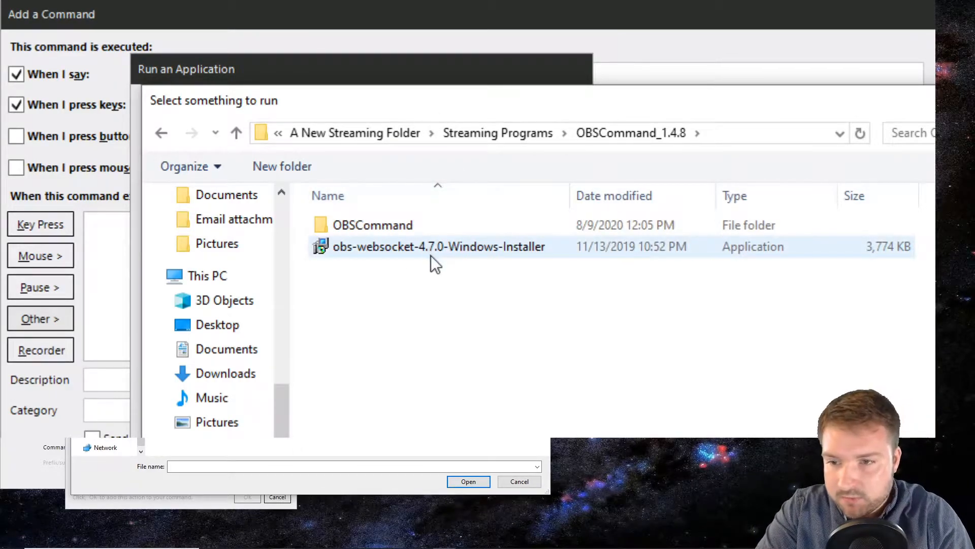
# Step: Choose the OBSCommand application in the OBSCommand subfolder as the program to run
pyautogui.doubleClick(429, 229)
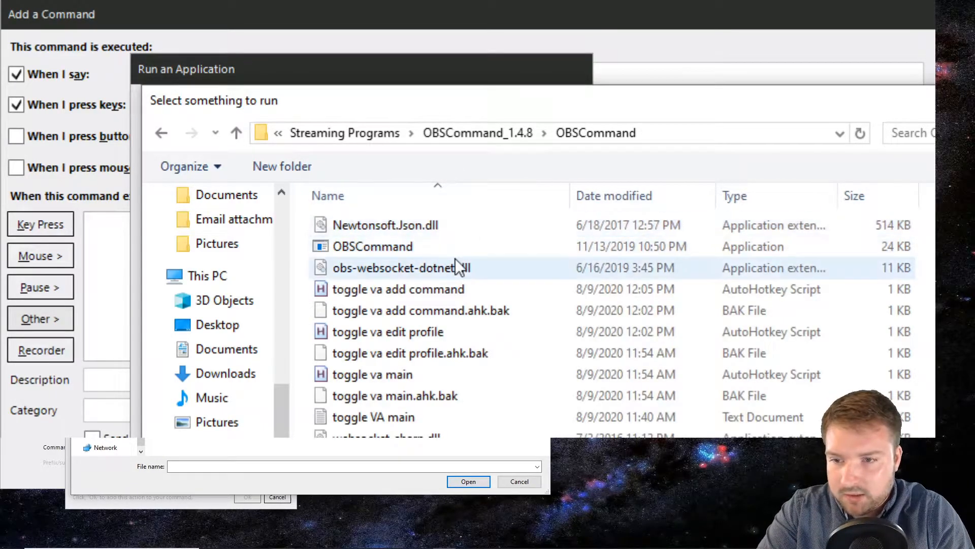
pyautogui.click(348, 247)
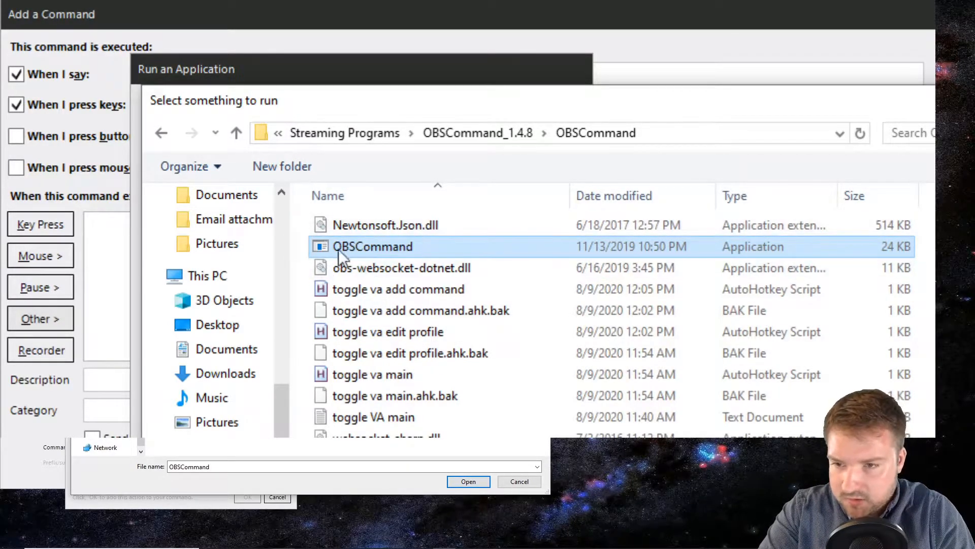
pyautogui.doubleClick(362, 246)
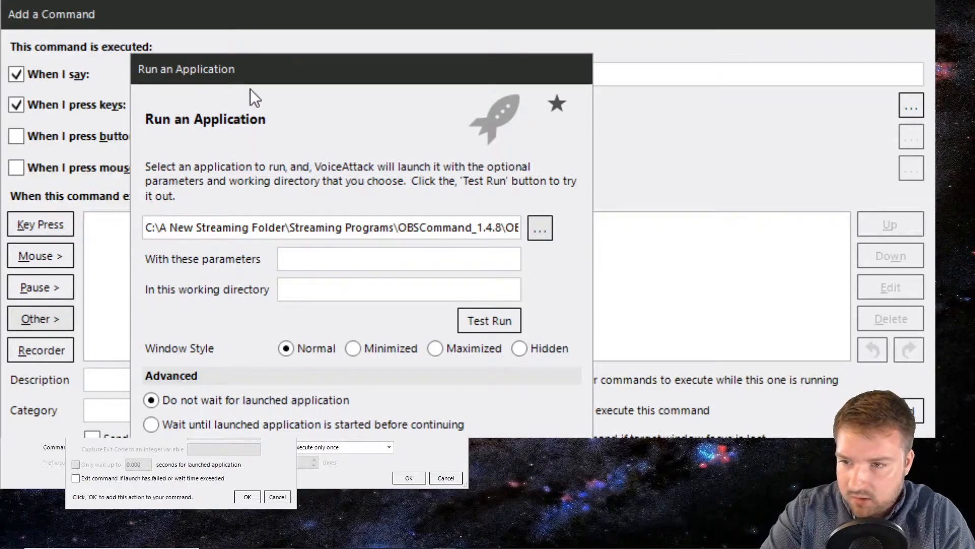
pyautogui.moveTo(252, 69); pyautogui.dragTo(230, 46)
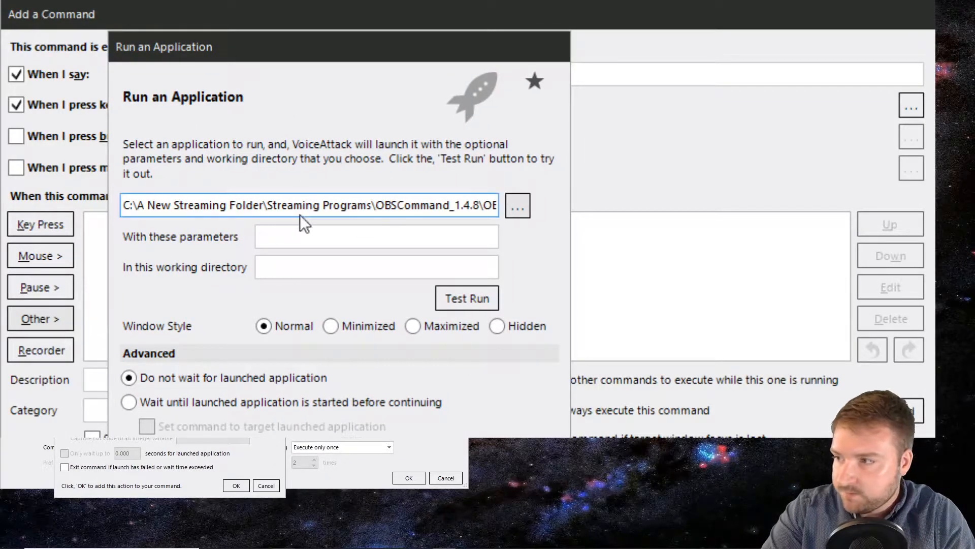
# Step: Set the launched application's window style to Hidden
pyautogui.click(313, 234)
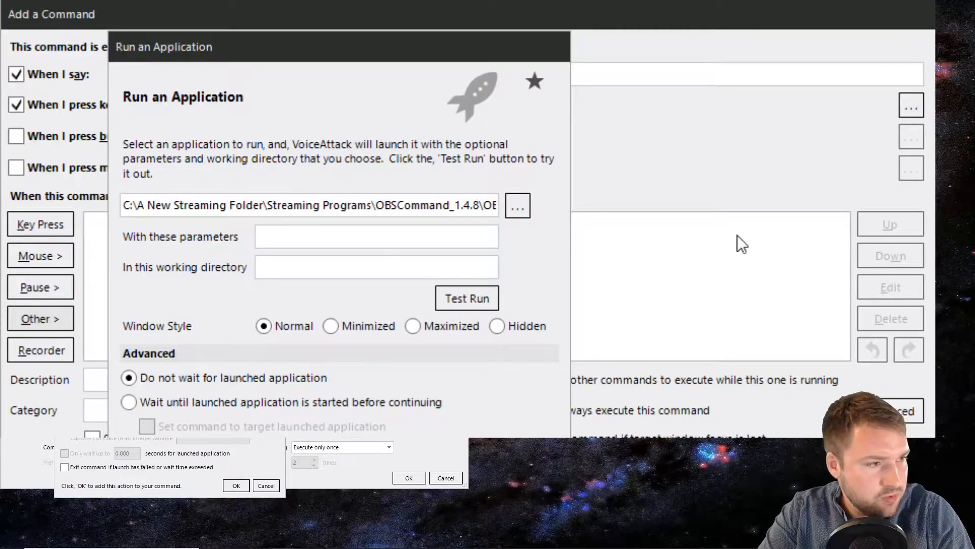
pyautogui.click(276, 233)
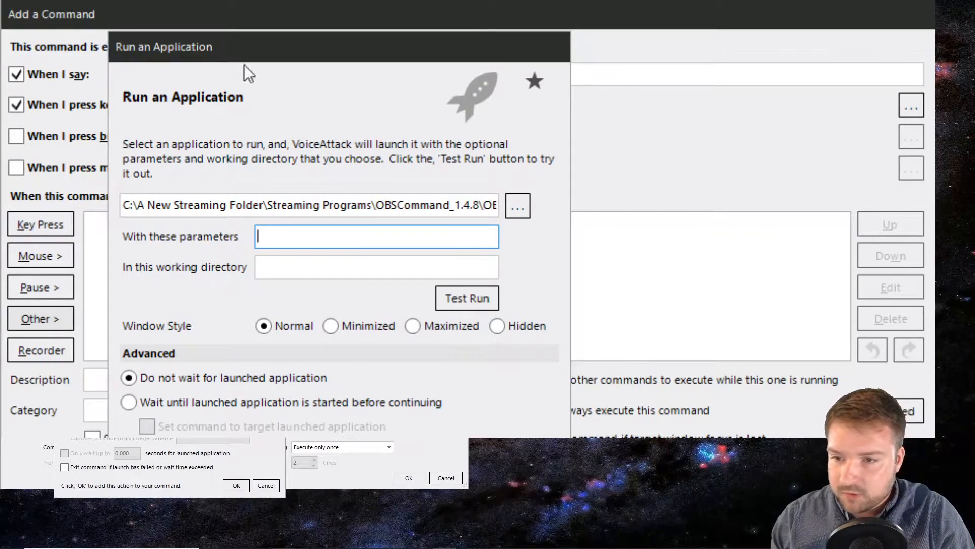
pyautogui.click(503, 327)
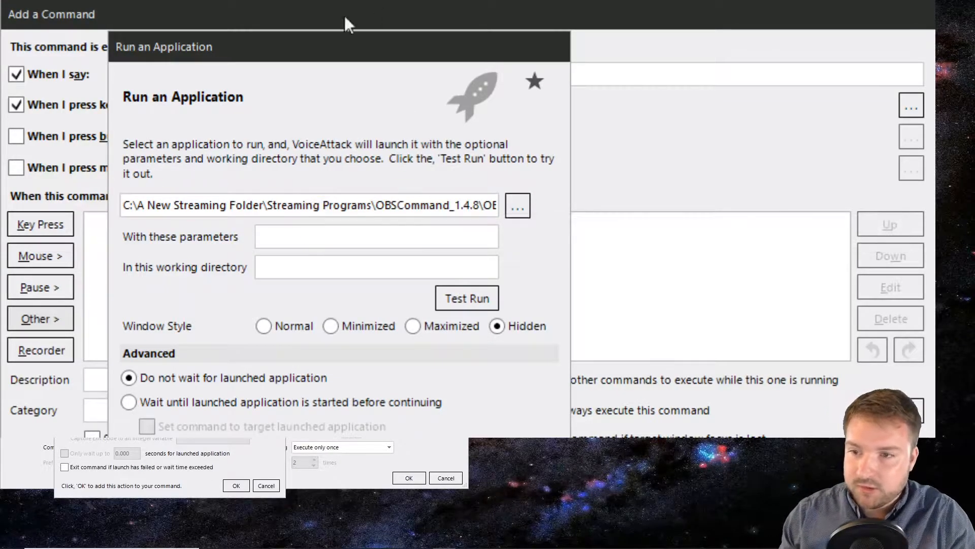
# Step: Begin the program's parameters with /togglesource=" and hide the show obs source in OBS
pyautogui.click(310, 234)
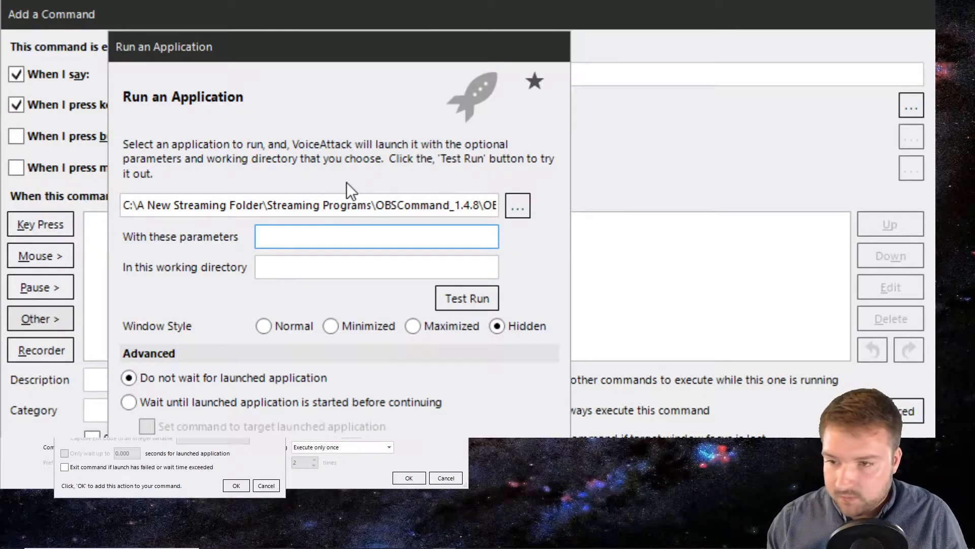
pyautogui.write('/')
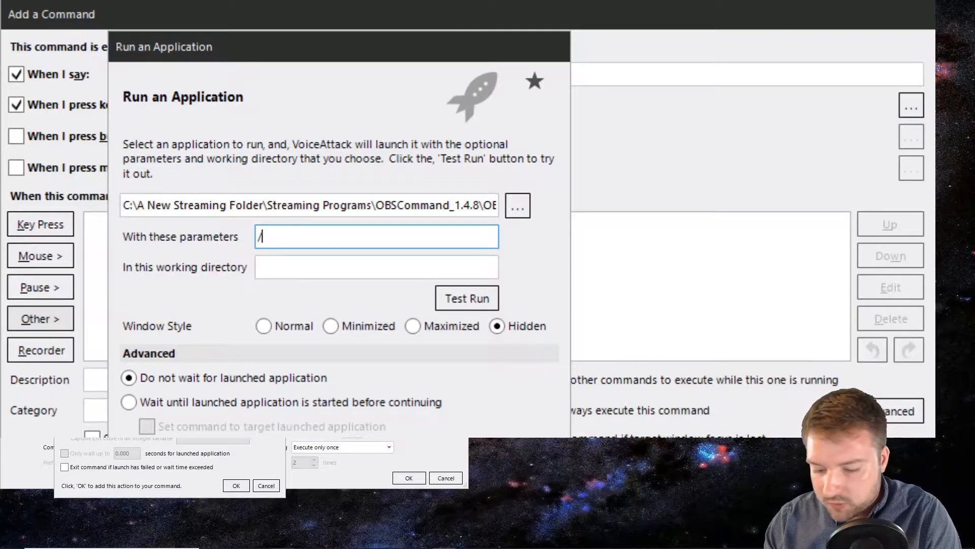
pyautogui.write('toggle')
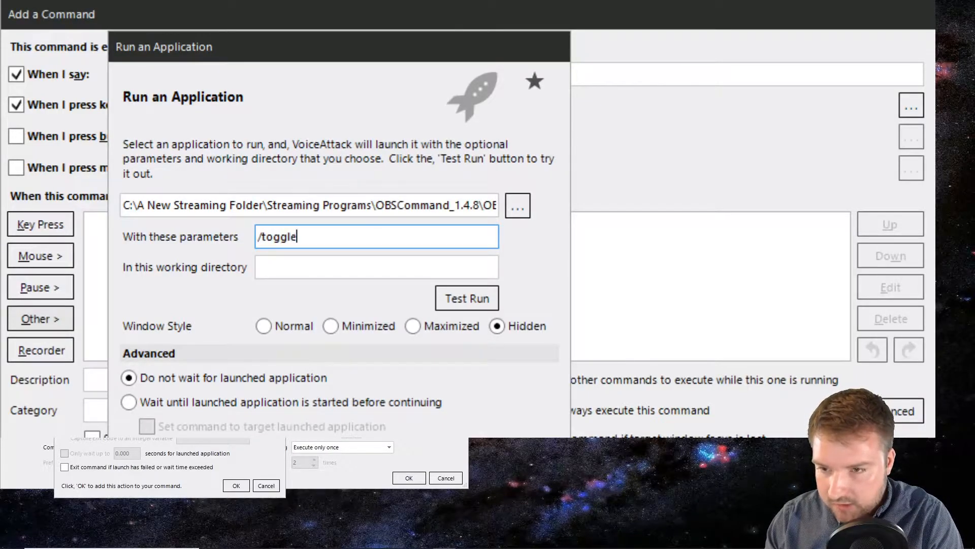
pyautogui.write('source')
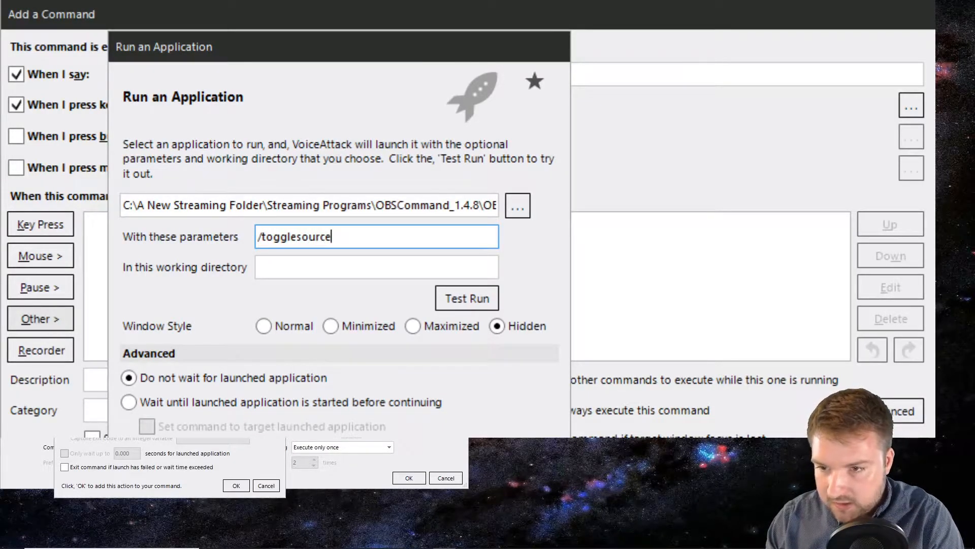
pyautogui.write('=')
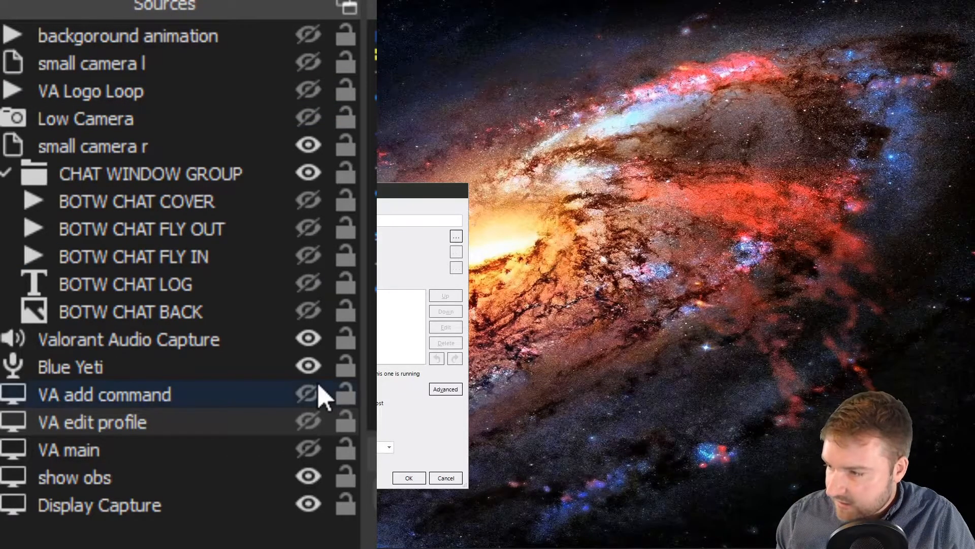
pyautogui.click(309, 476)
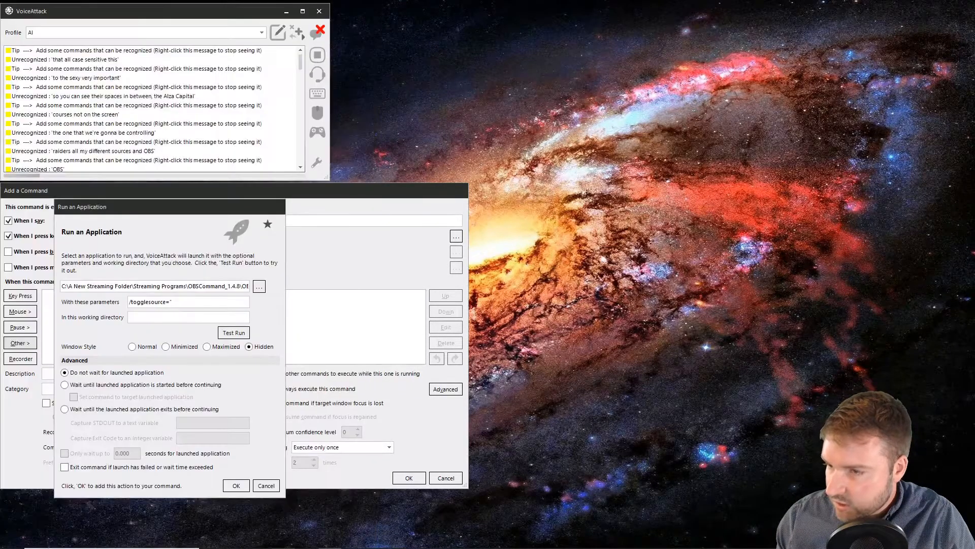
# Step: Complete the parameters in VoiceAttack as /togglesource="VA Logo Loop" and test-run the application
pyautogui.click(189, 303)
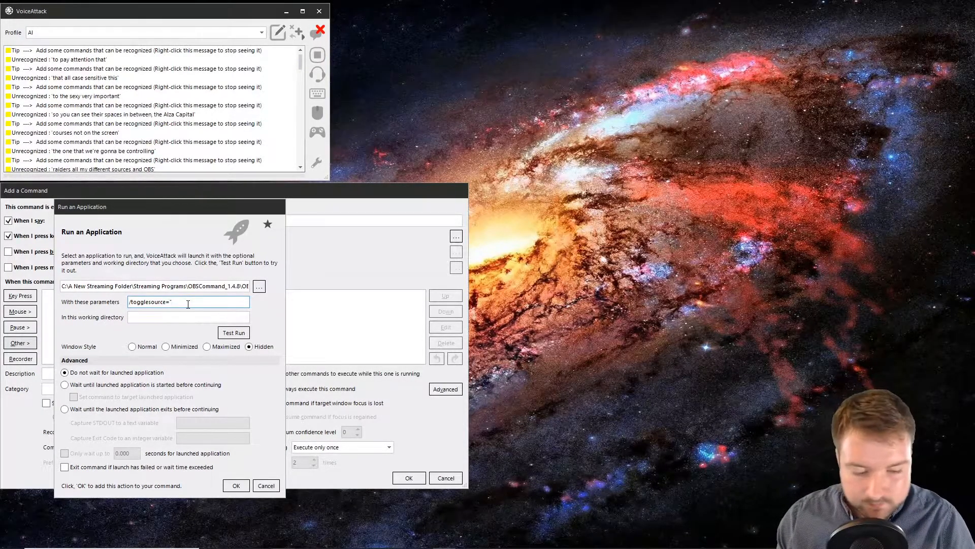
pyautogui.write('VA L')
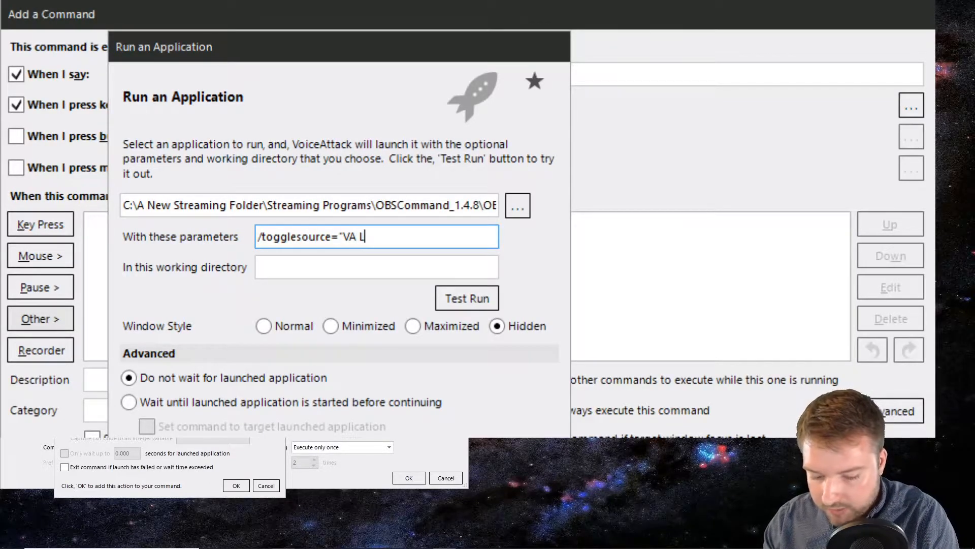
pyautogui.write('ogo Loop')
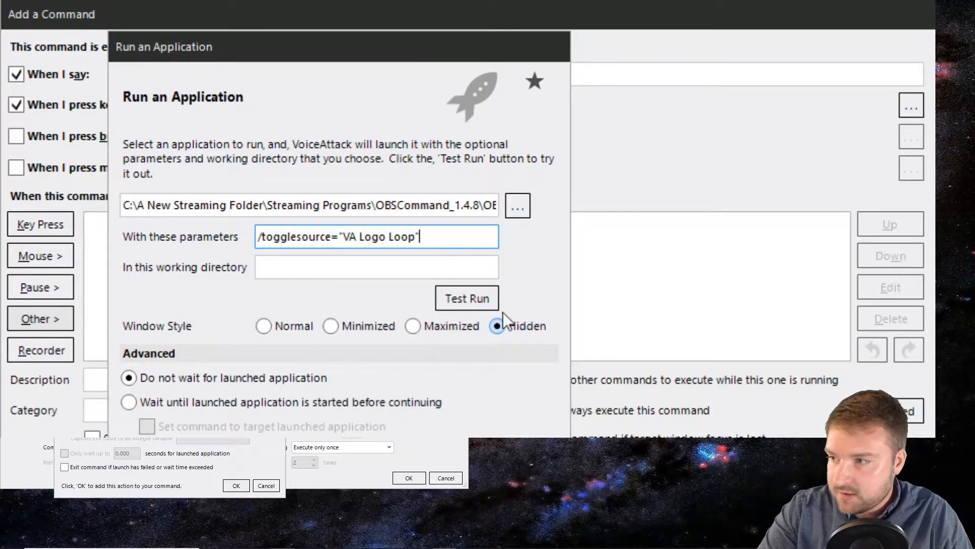
pyautogui.click(476, 301)
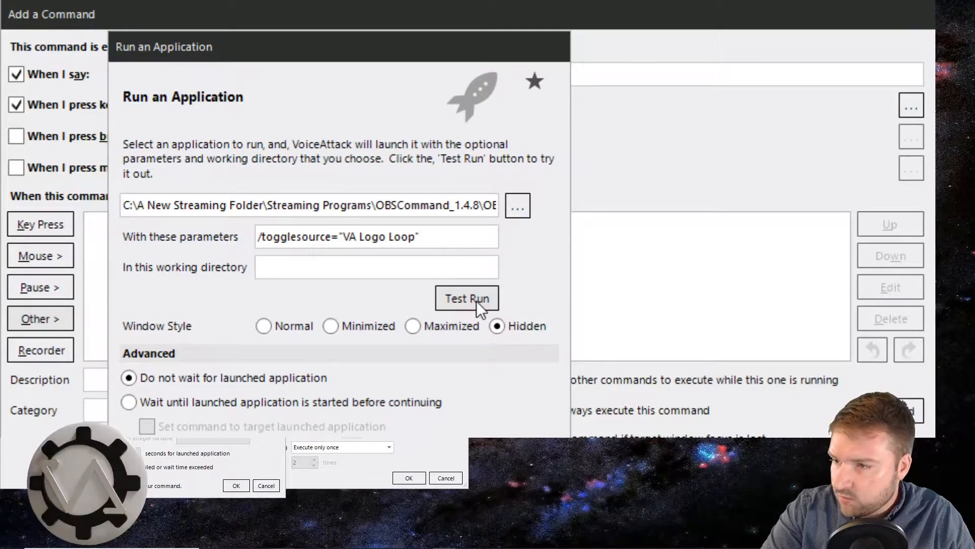
pyautogui.click(446, 301)
# Step: Test-run the application with the parameters /hidesource="VA Logo Loop" and /showsource="VA Logo Loop"
pyautogui.click(283, 239)
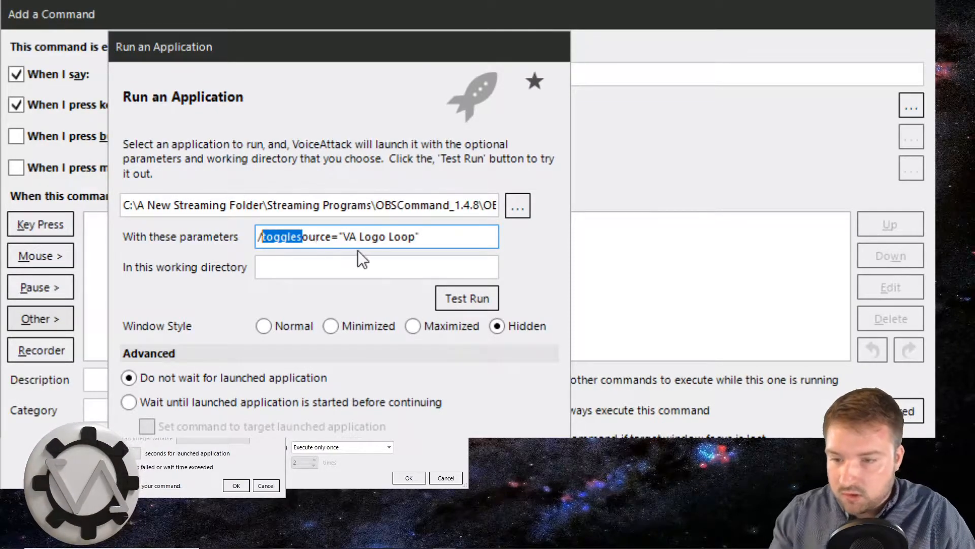
pyautogui.write('hide')
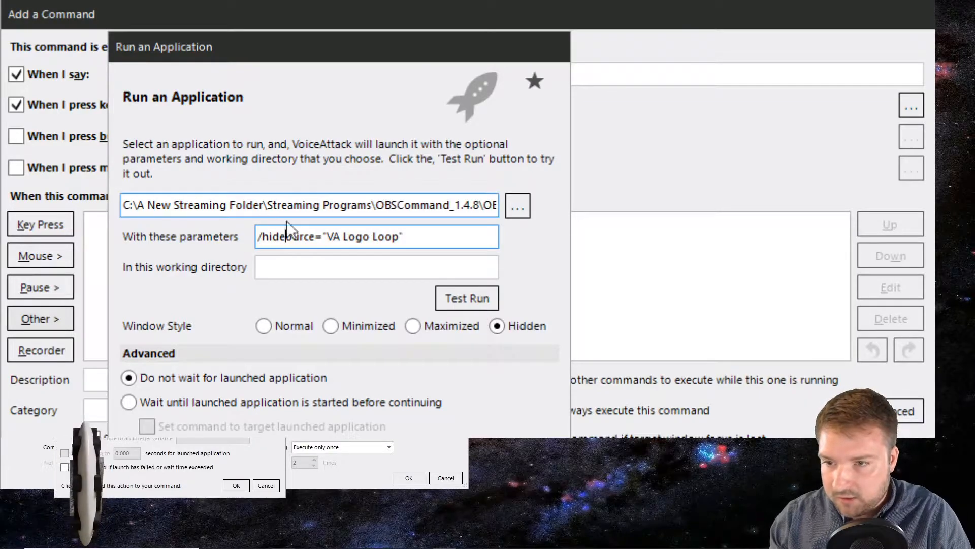
pyautogui.write('s')
pyautogui.click(459, 300)
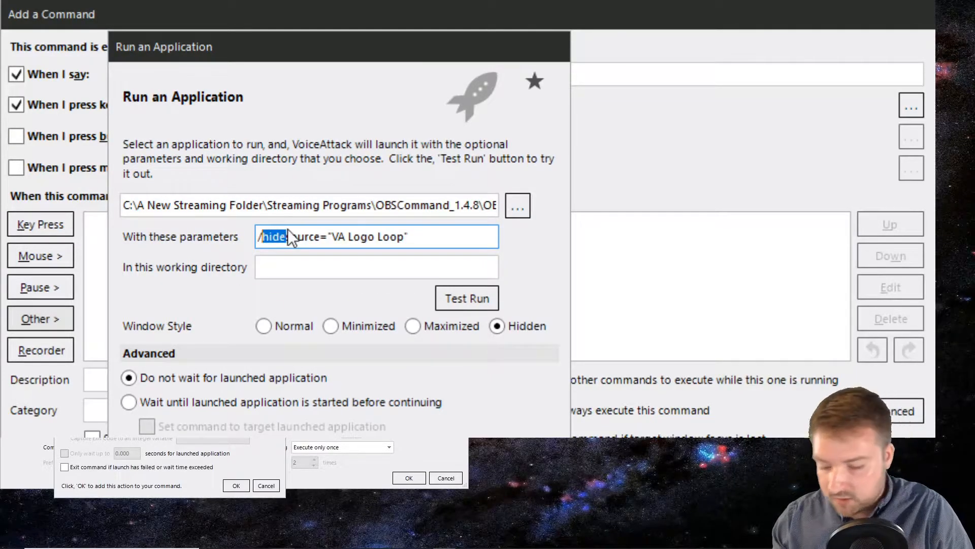
pyautogui.write('show')
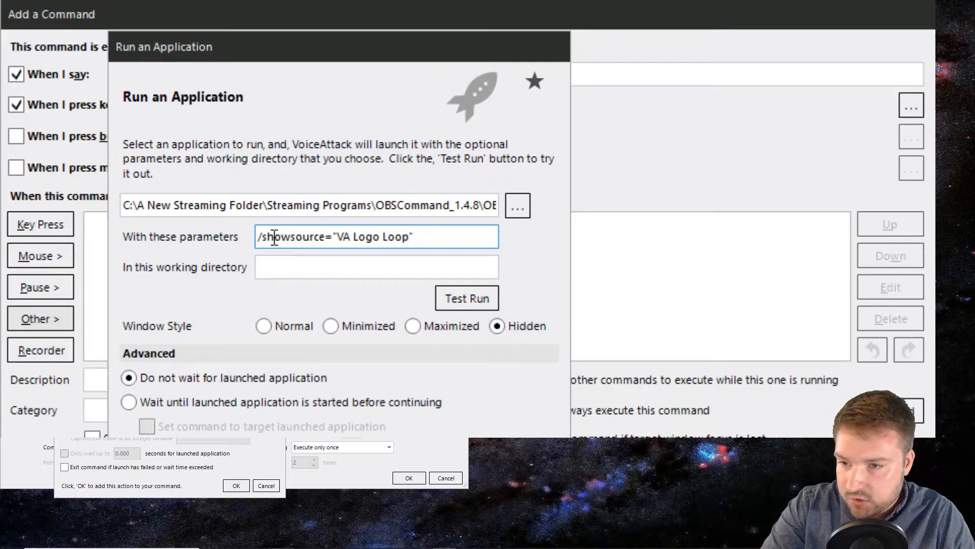
pyautogui.click(482, 303)
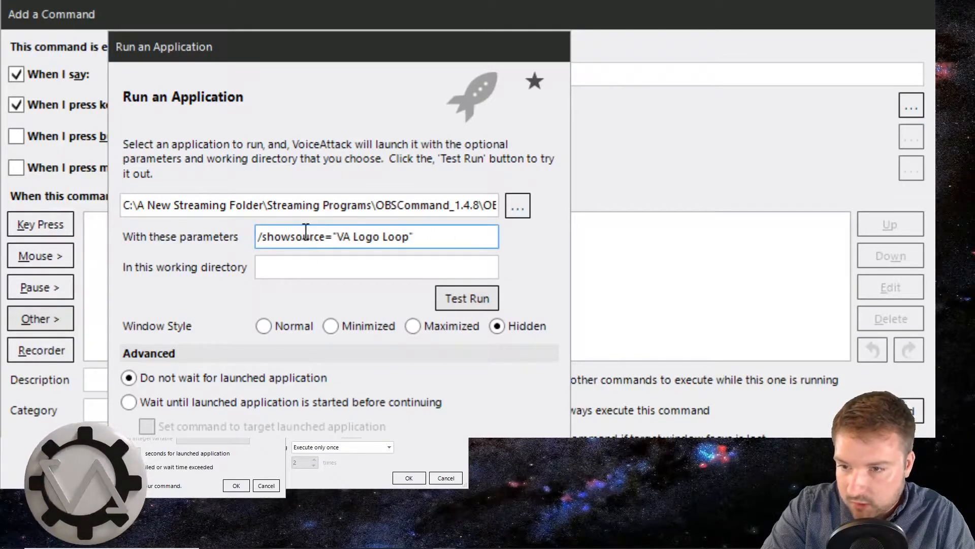
# Step: Set the parameters to /togglesource="VA Logo Loop", test-run the application and add the action to the command
pyautogui.press('BackSpace')
pyautogui.press('BackSpace')
pyautogui.press('BackSpace')
pyautogui.press('BackSpace')
pyautogui.write('toggle')
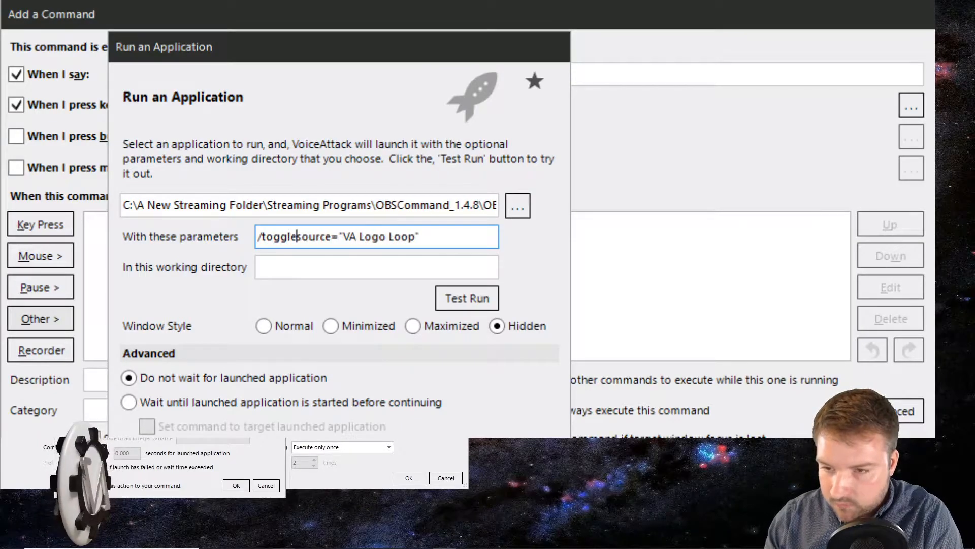
pyautogui.click(477, 294)
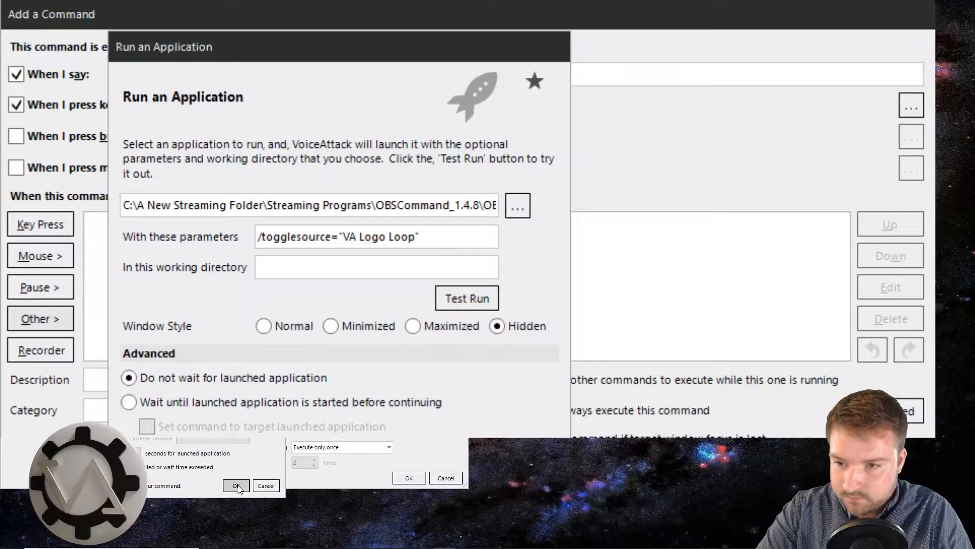
pyautogui.click(236, 485)
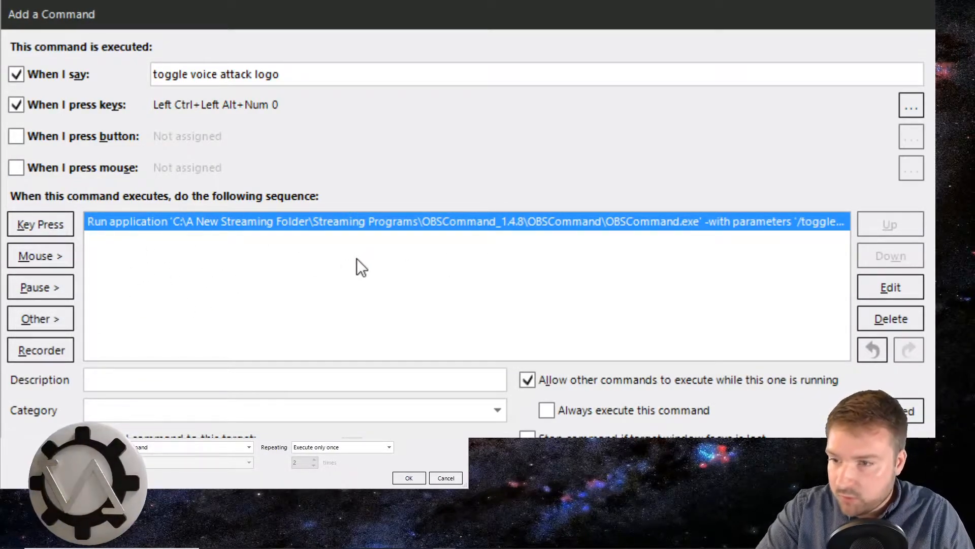
pyautogui.click(51, 323)
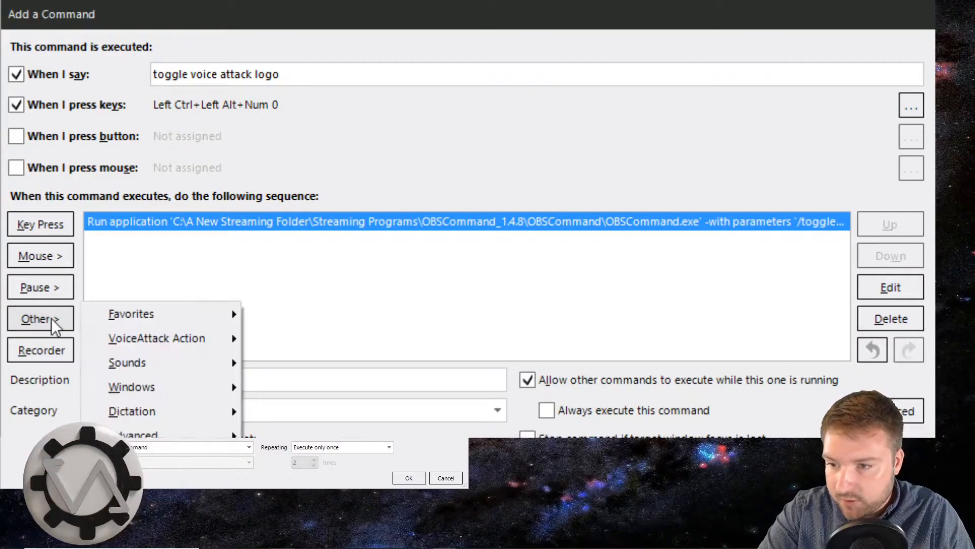
pyautogui.click(224, 261)
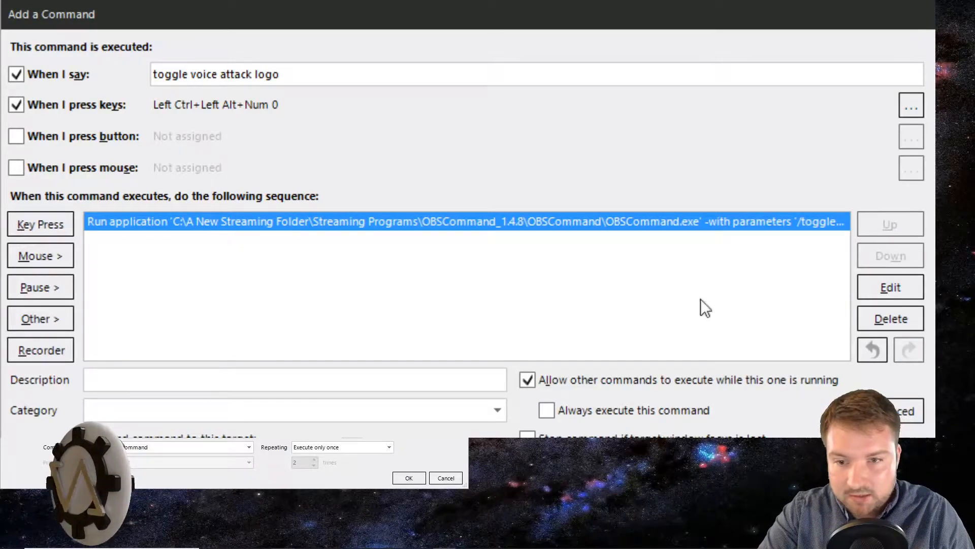
# Step: Save the toggle voice attack logo command and finish the OBS Command profile
pyautogui.click(409, 478)
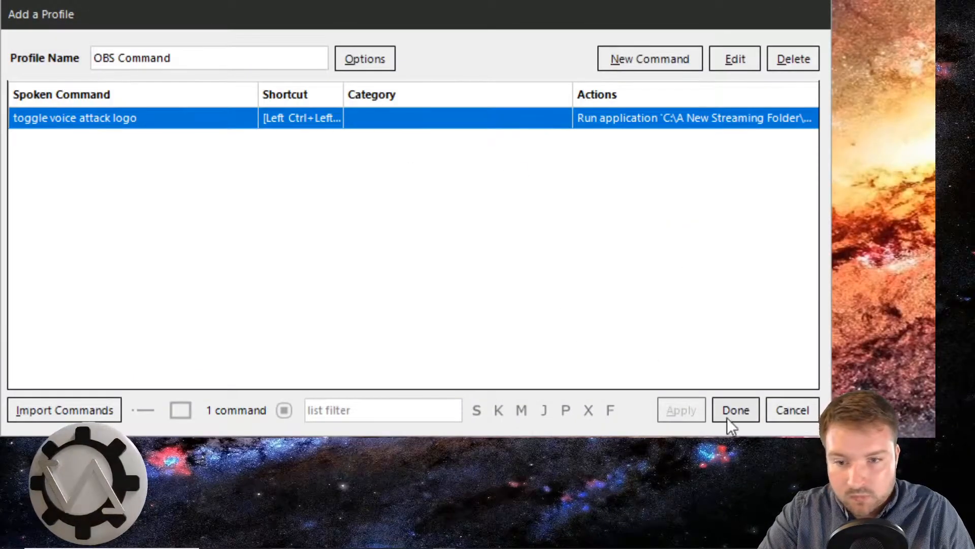
pyautogui.click(742, 412)
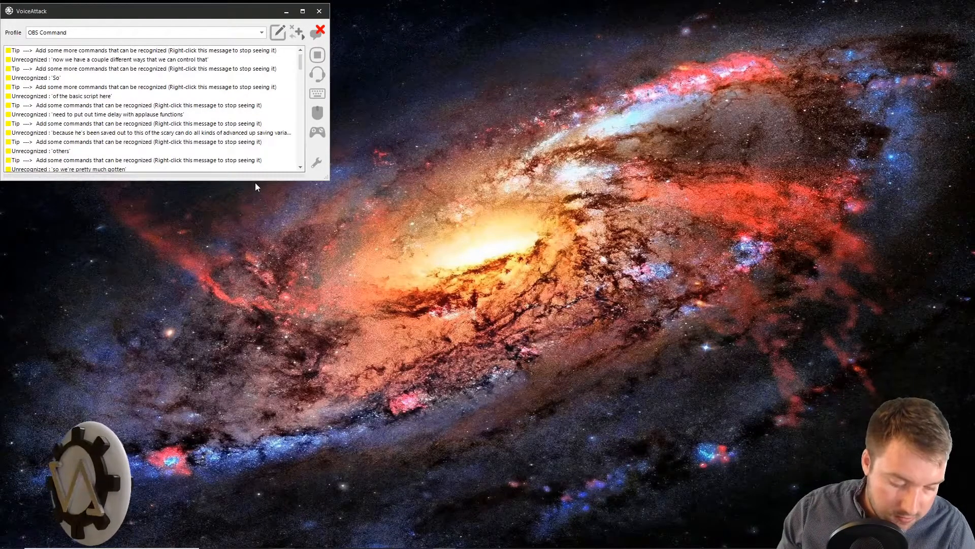
# Step: Trigger the toggle voice attack logo command by its Left Ctrl+Left Alt+Num 0 shortcut and check the log entries
pyautogui.press('ctrl+alt+KP_0')
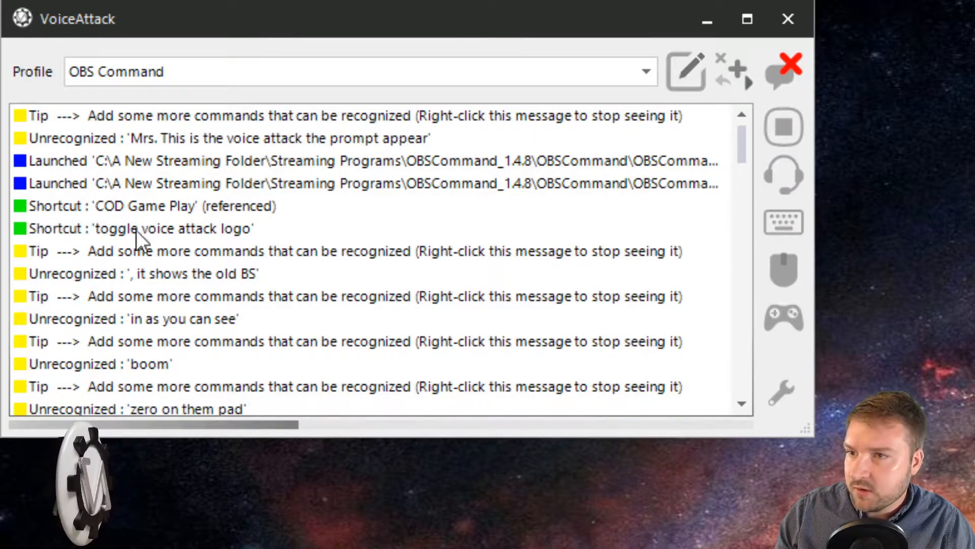
pyautogui.click(185, 247)
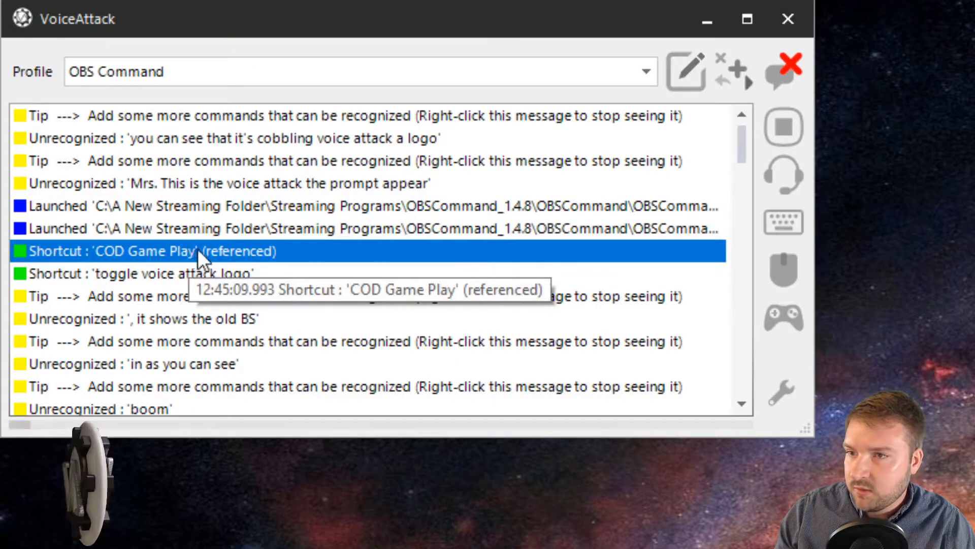
pyautogui.click(172, 276)
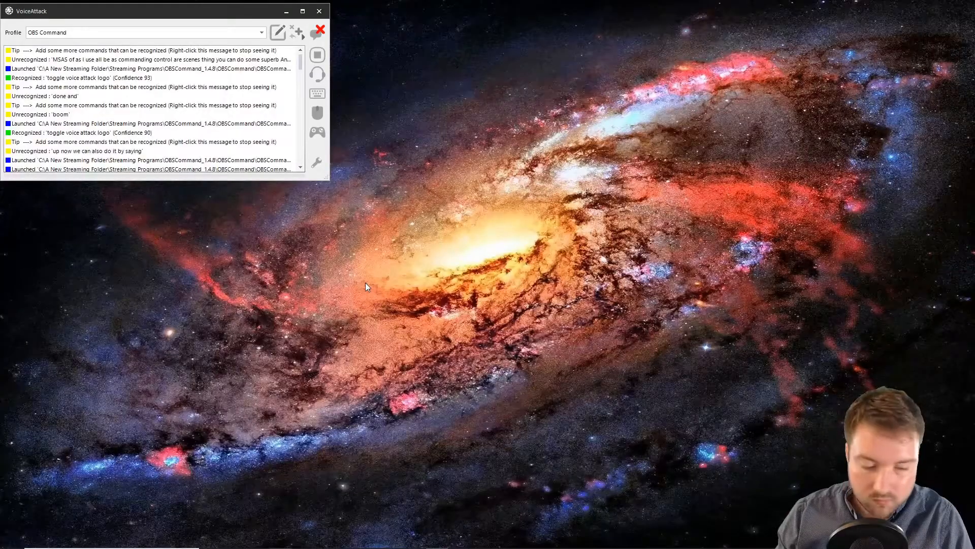
# Step: Open the VoiceAttack help document and skim its contents, quick start guide, screen guide and profile options sections
pyautogui.press('F1')
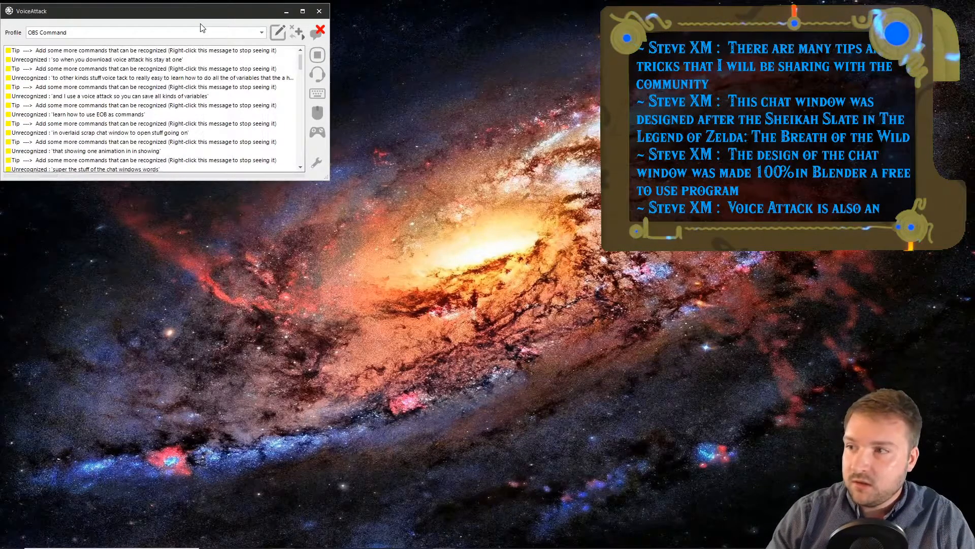
pyautogui.moveTo(193, 14)
pyautogui.mouseDown()
pyautogui.moveTo(213, 21)
pyautogui.moveTo(195, 24)
pyautogui.moveTo(194, 12)
pyautogui.mouseUp()
pyautogui.press('F1')
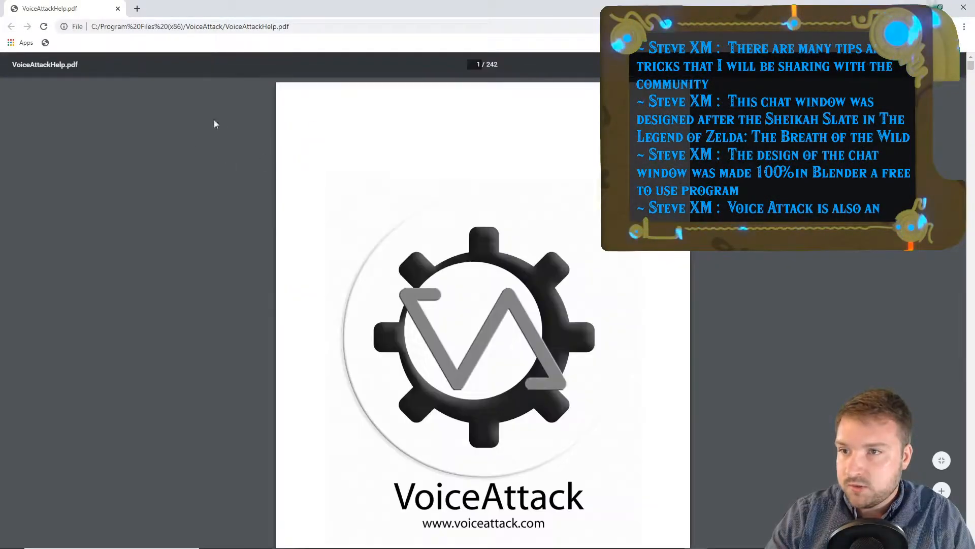
pyautogui.scroll(-8, 467, 292)
pyautogui.scroll(-7, 467, 292)
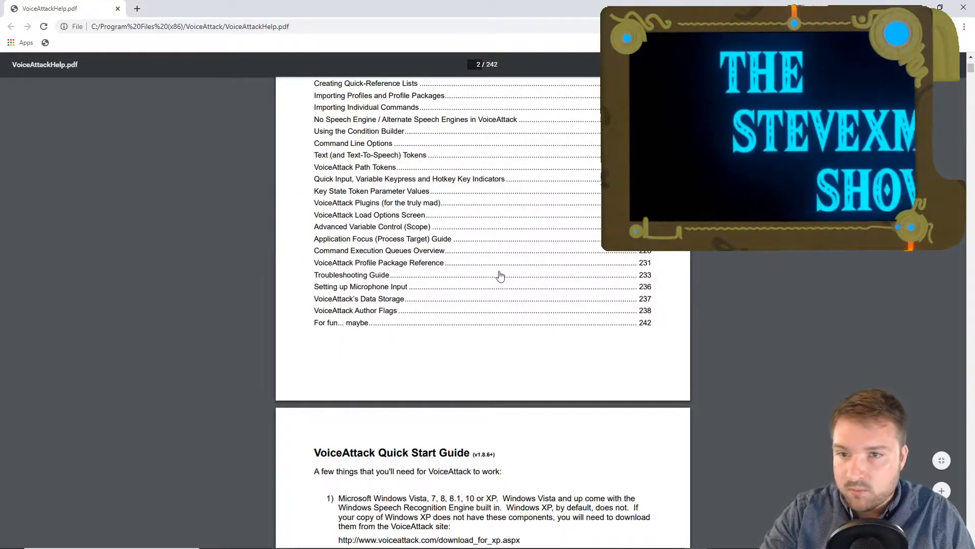
pyautogui.scroll(-20, 482, 308)
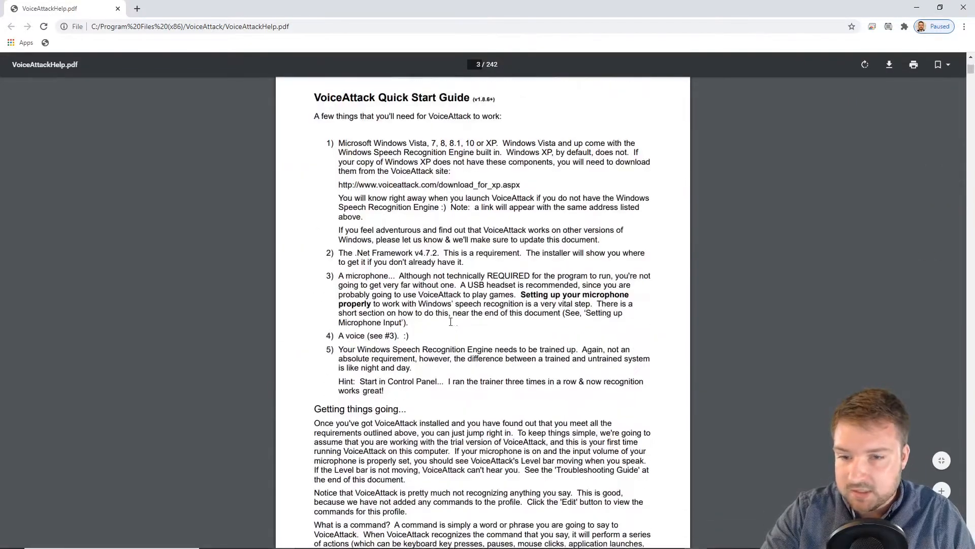
pyautogui.scroll(-6, 464, 293)
pyautogui.scroll(5, 505, 229)
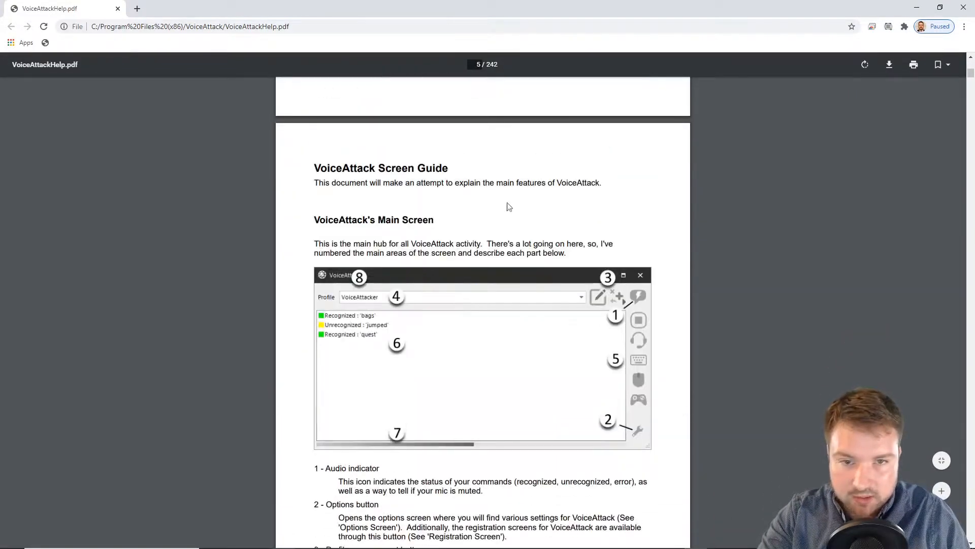
pyautogui.scroll(-20, 542, 161)
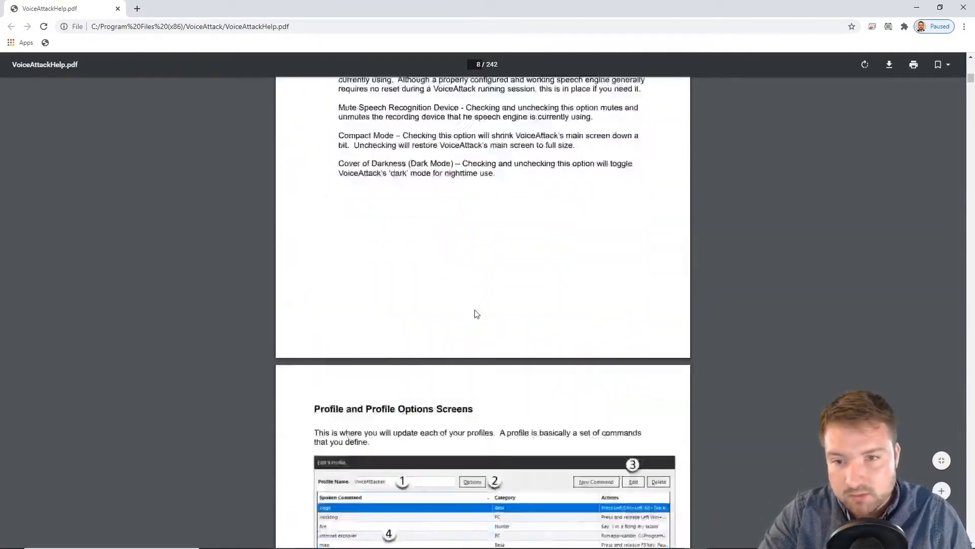
pyautogui.scroll(-6, 456, 208)
pyautogui.scroll(-18, 587, 303)
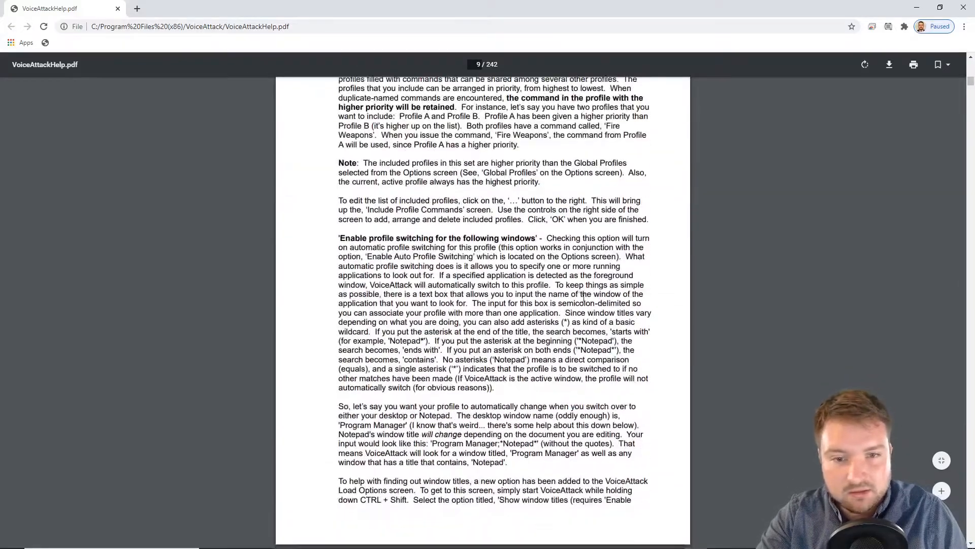
pyautogui.scroll(-6, 573, 164)
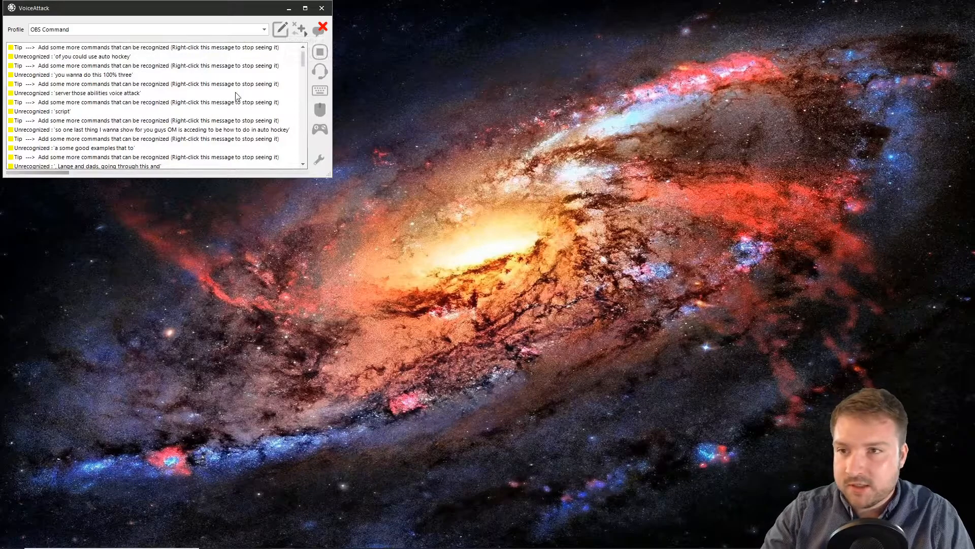
# Step: Disable the keyboard shortcut of the toggle voice attack logo command and save the OBS Command profile
pyautogui.click(280, 29)
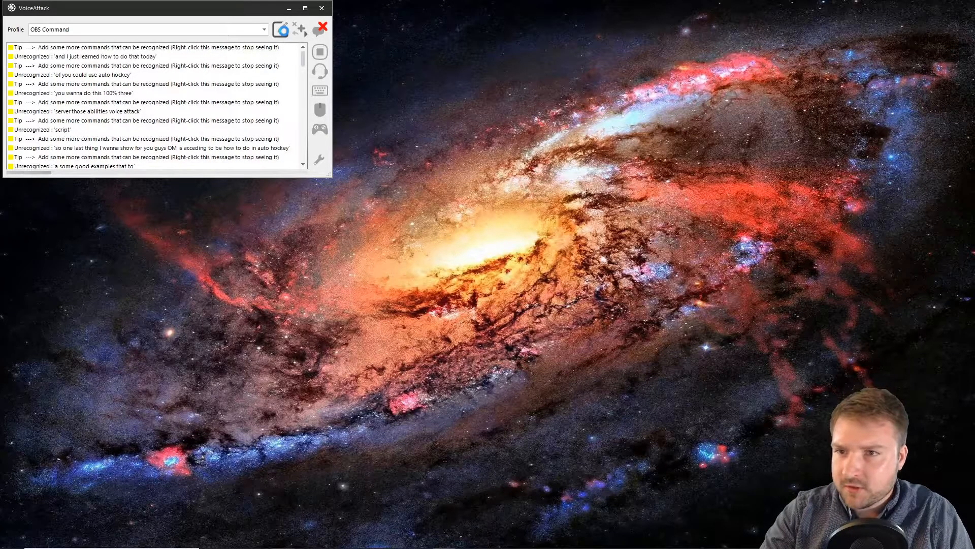
pyautogui.doubleClick(211, 242)
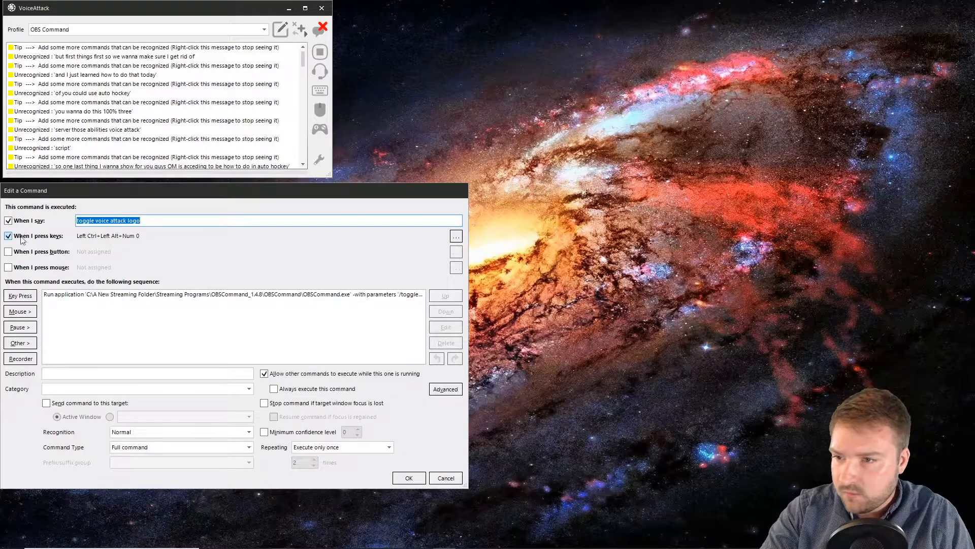
pyautogui.click(9, 236)
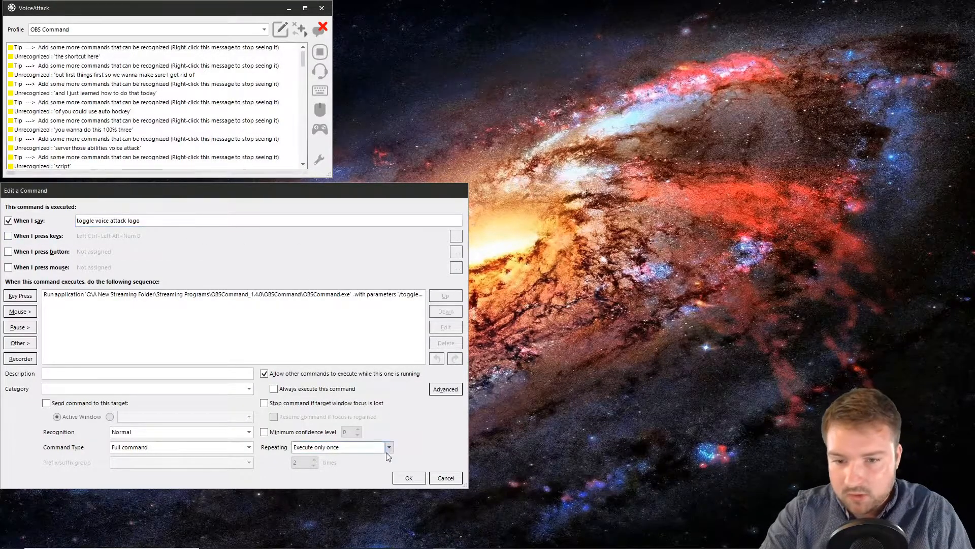
pyautogui.click(400, 479)
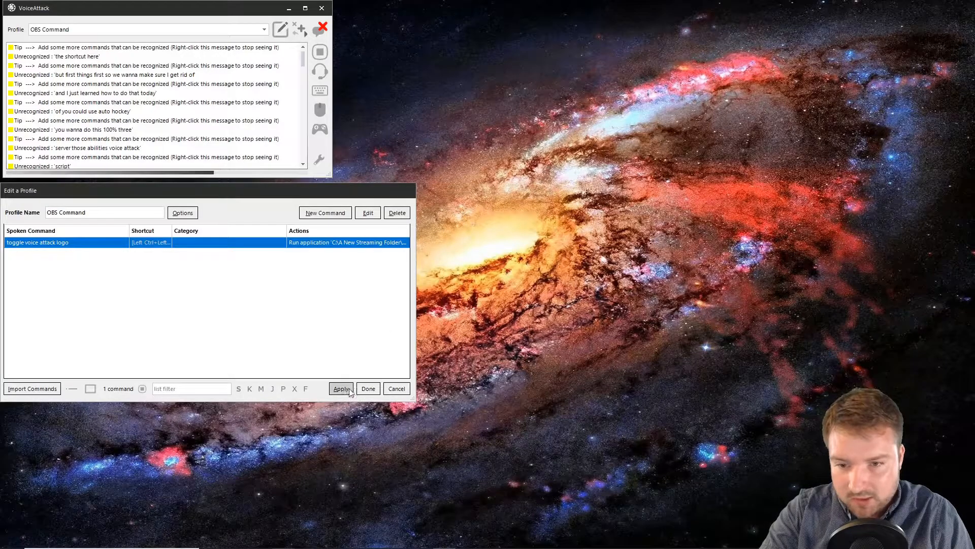
pyautogui.click(368, 389)
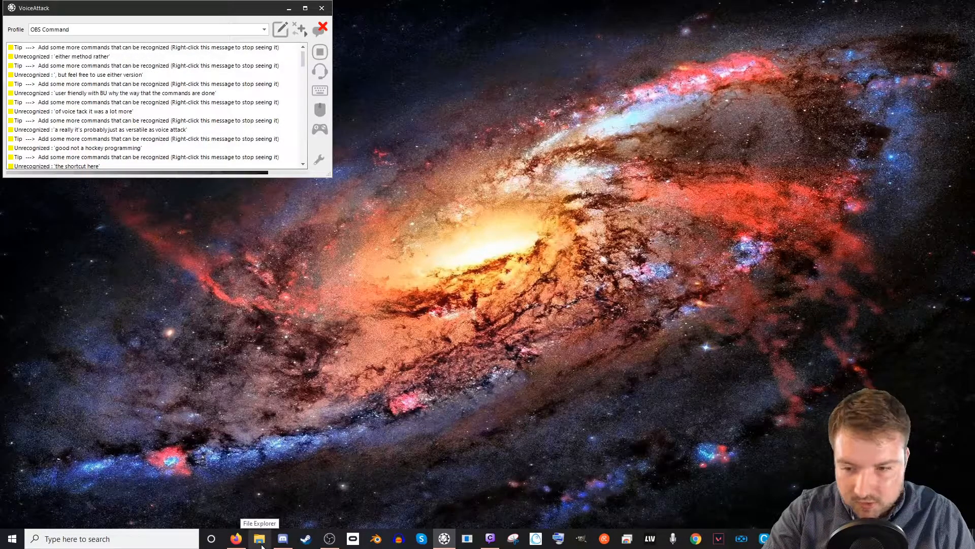
# Step: Switch to File Explorer, go to the OBSCommand folder and open the toggle va main AutoHotkey script for editing to copy its code
pyautogui.click(260, 540)
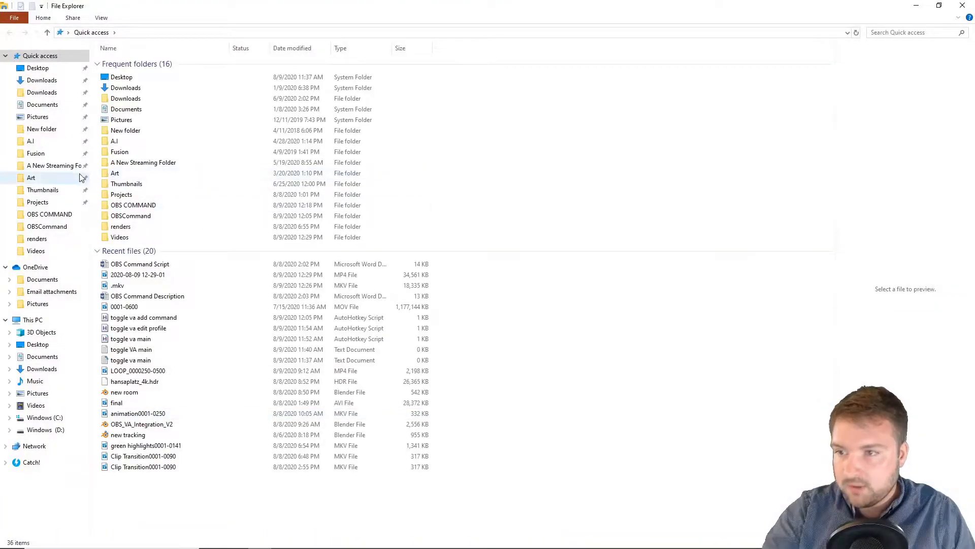
pyautogui.click(68, 229)
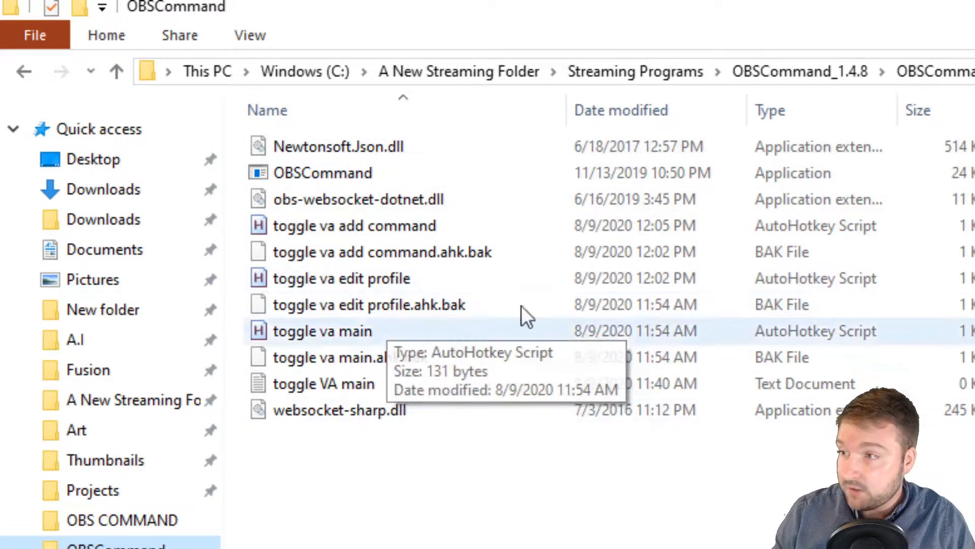
pyautogui.click(364, 334)
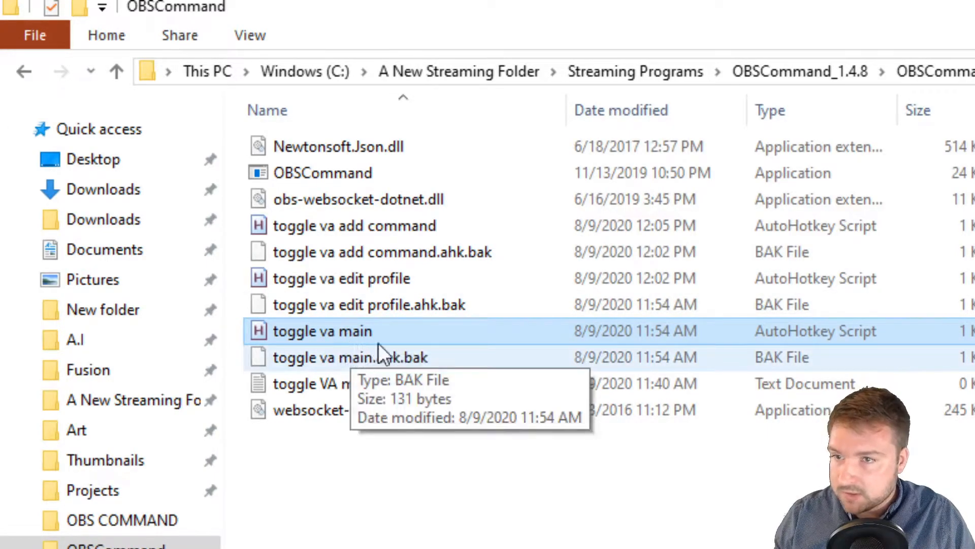
pyautogui.click(386, 535)
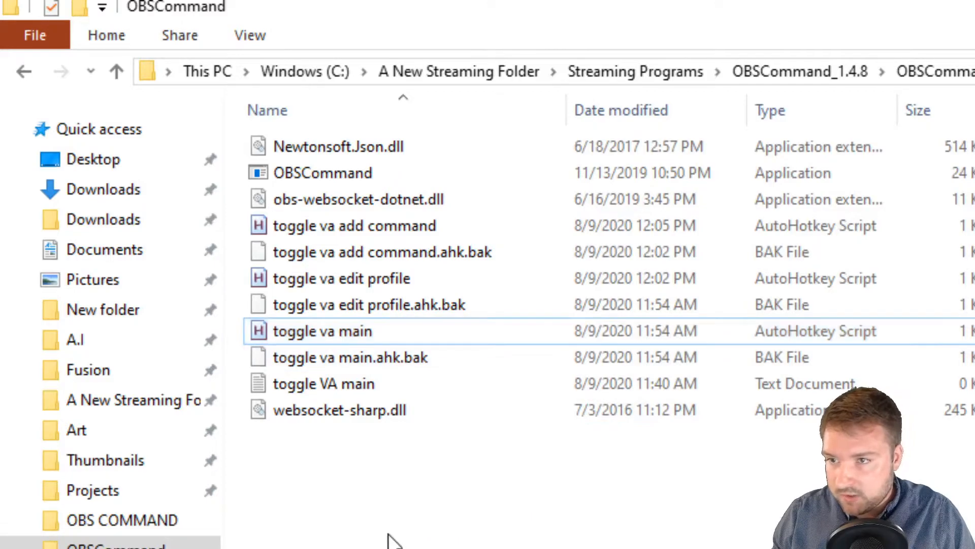
pyautogui.rightClick(421, 503)
pyautogui.click(344, 336)
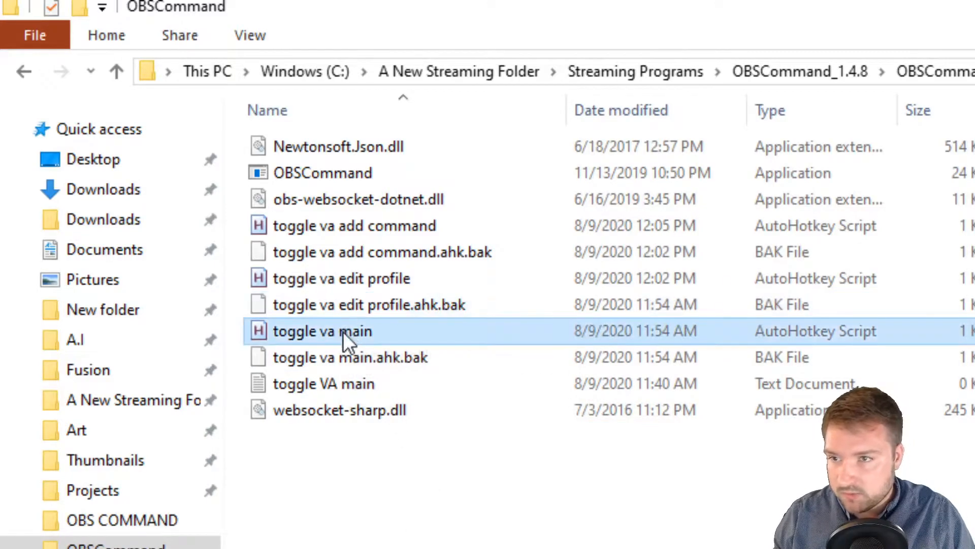
pyautogui.rightClick(344, 335)
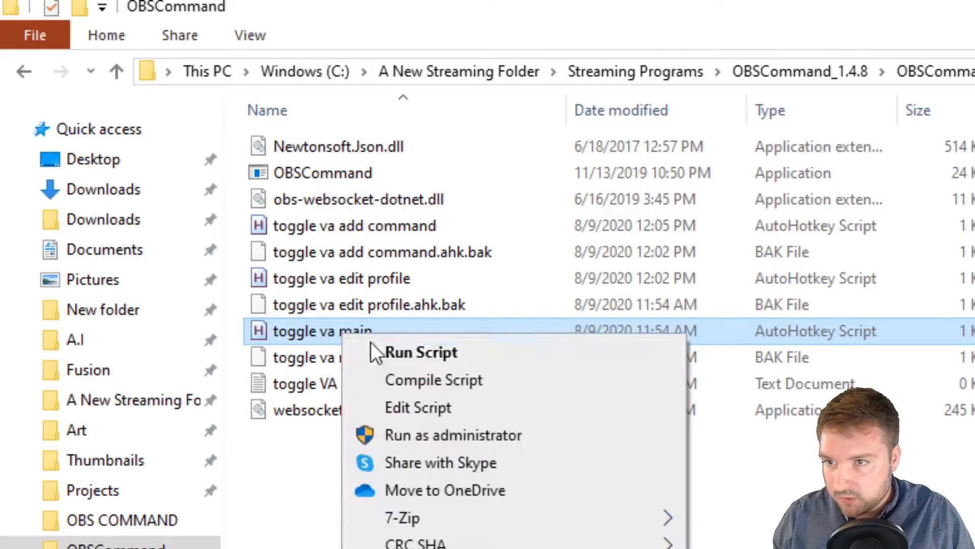
pyautogui.click(422, 407)
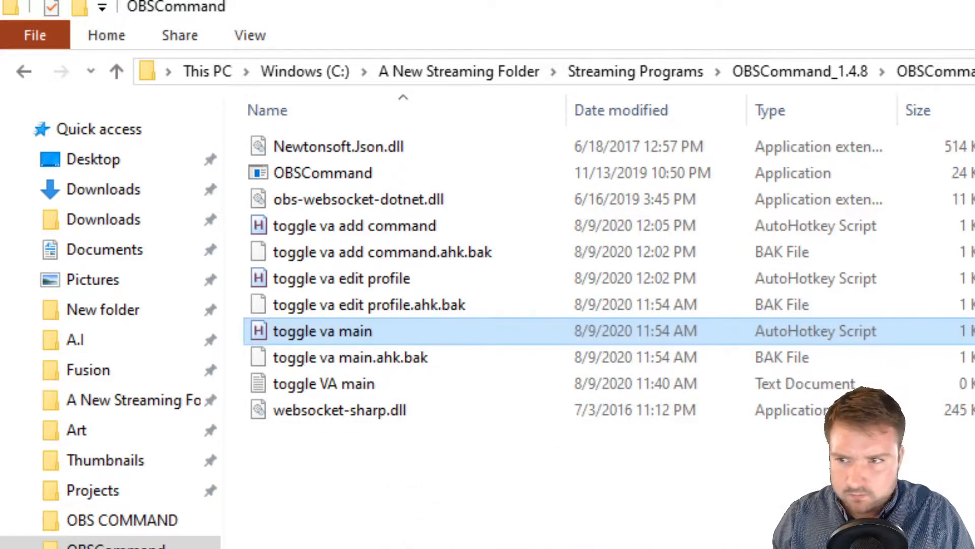
pyautogui.click(485, 504)
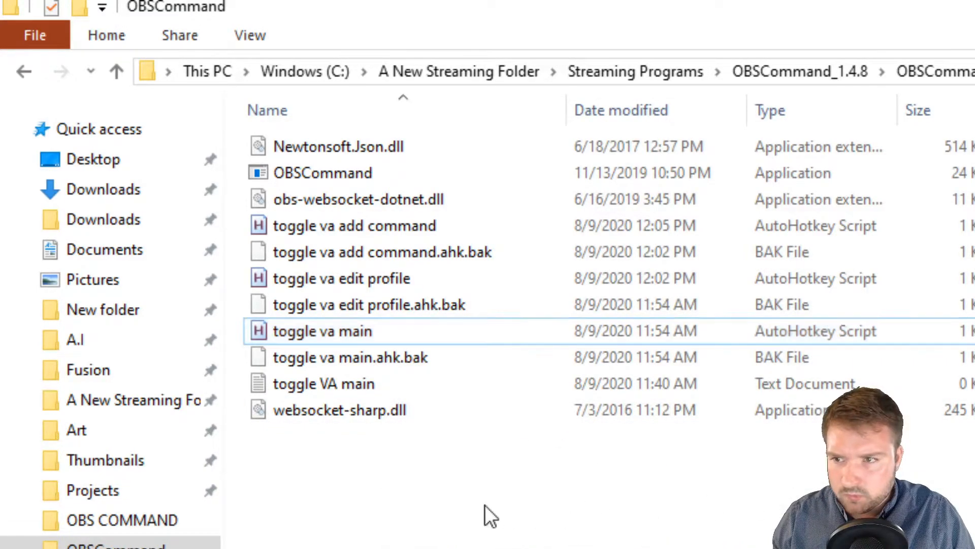
pyautogui.rightClick(389, 467)
pyautogui.click(386, 466)
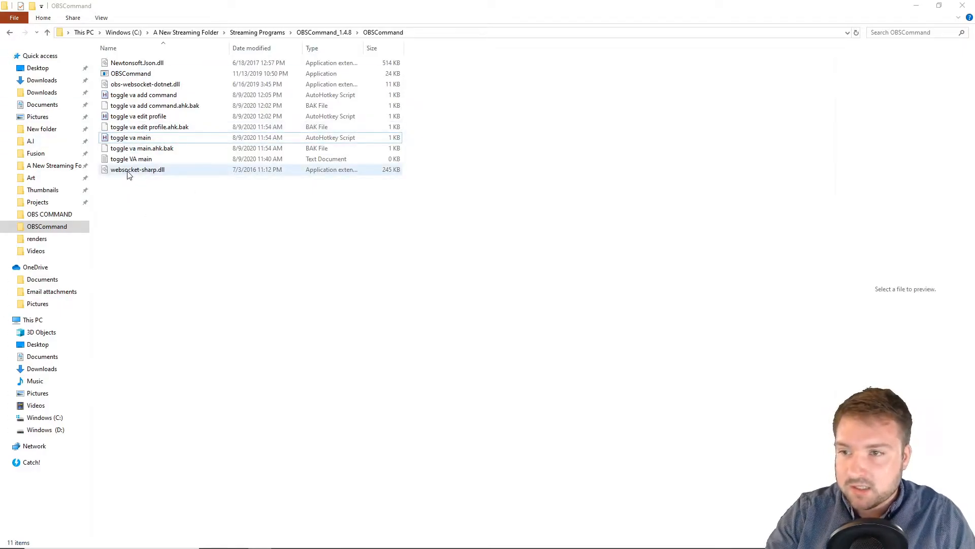
# Step: Create a new text document named toggle va logo in the OBSCommand folder
pyautogui.rightClick(125, 192)
pyautogui.moveTo(169, 351)
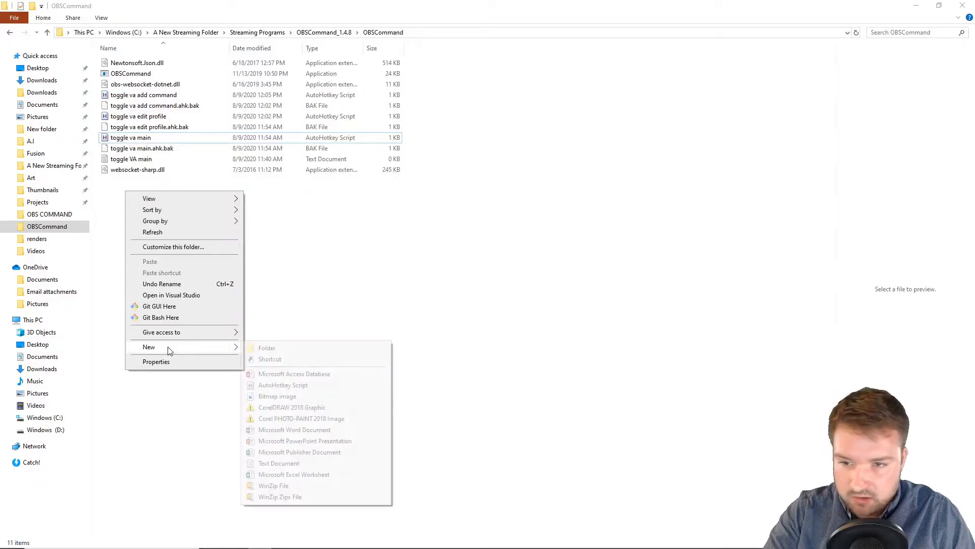
pyautogui.click(313, 465)
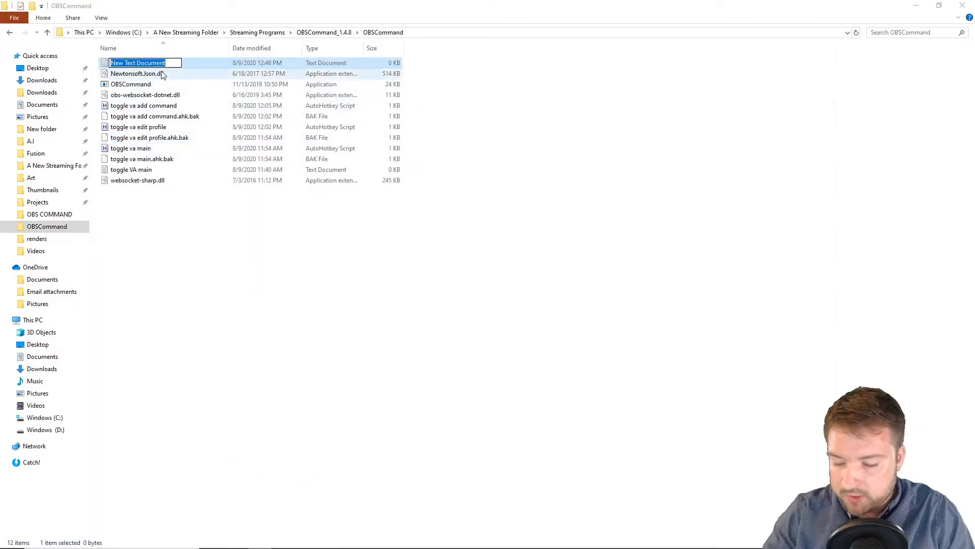
pyautogui.write('toggle ')
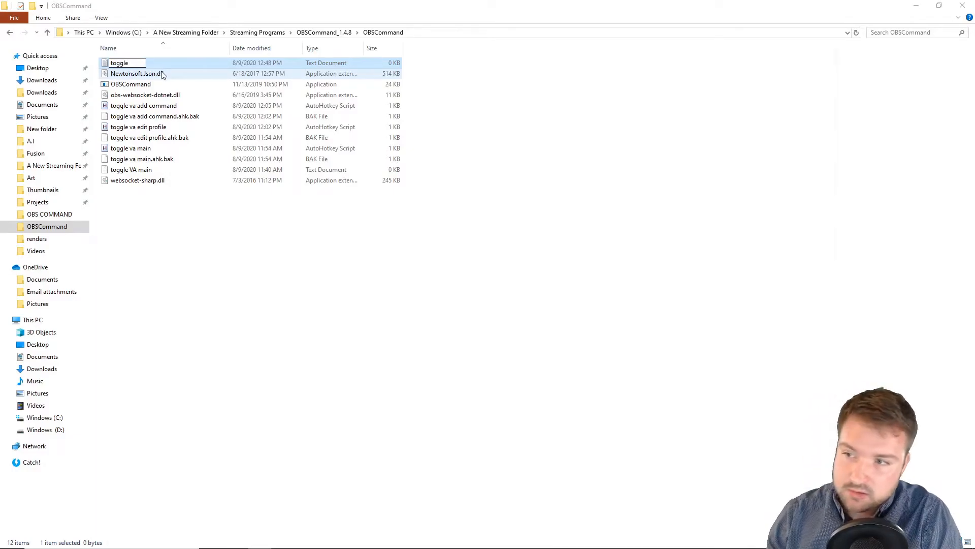
pyautogui.write('va logo')
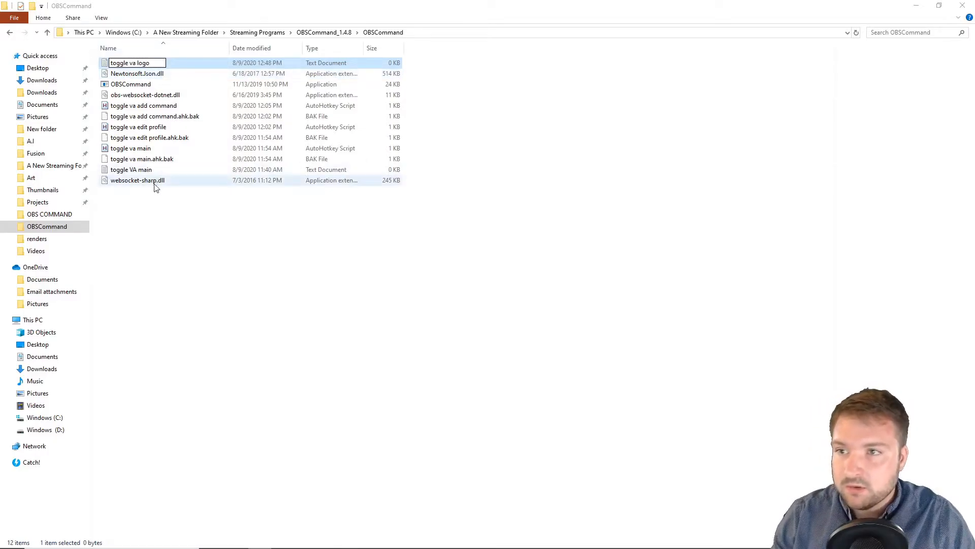
pyautogui.click(160, 236)
pyautogui.moveTo(158, 234); pyautogui.dragTo(145, 199)
# Step: Open the toggle va logo text document and paste the copied toggle va main script code into it
pyautogui.doubleClick(133, 137)
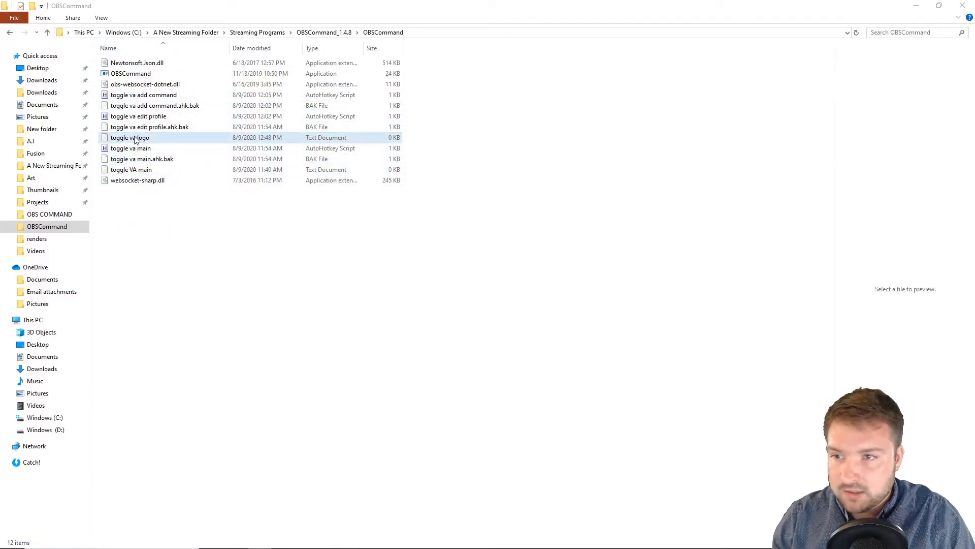
pyautogui.rightClick(148, 218)
pyautogui.click(174, 262)
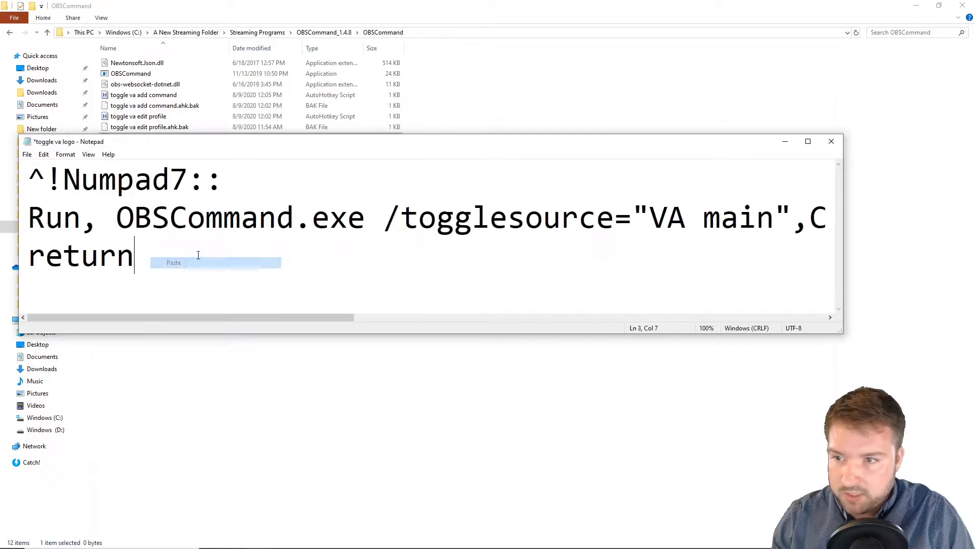
pyautogui.scroll(-5, 197, 251)
pyautogui.scroll(-2, 197, 251)
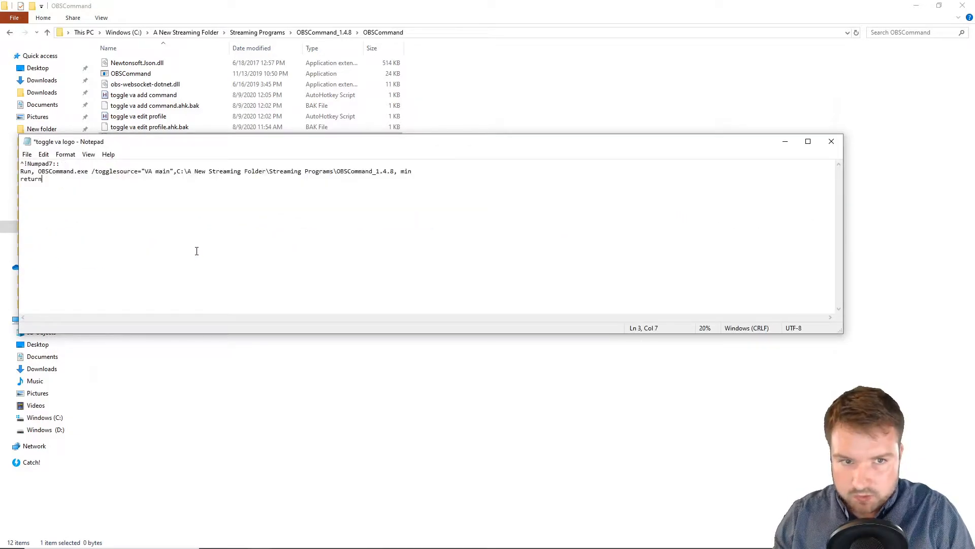
pyautogui.scroll(3, 197, 251)
pyautogui.moveTo(202, 142); pyautogui.dragTo(273, 142)
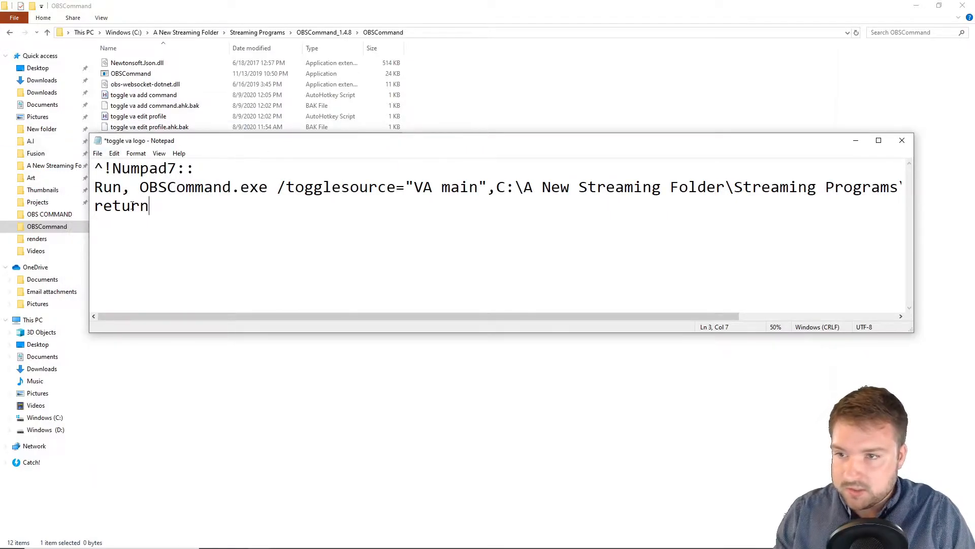
# Step: Change the script's hotkey line to ^!Numpad0::
pyautogui.moveTo(203, 167); pyautogui.dragTo(104, 168)
pyautogui.click(125, 170)
pyautogui.moveTo(176, 170); pyautogui.dragTo(108, 168)
pyautogui.press('Right')
pyautogui.click(175, 168)
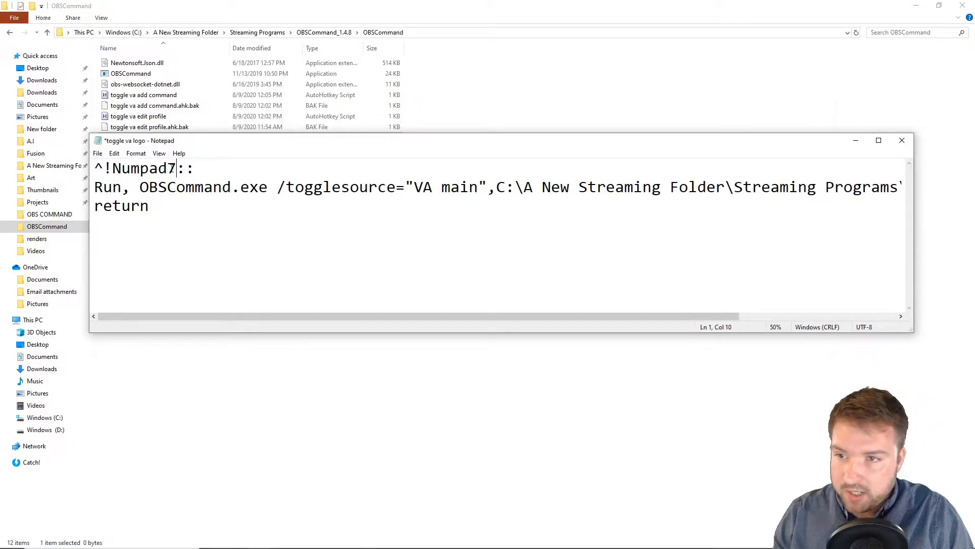
pyautogui.press('BackSpace')
pyautogui.write('0')
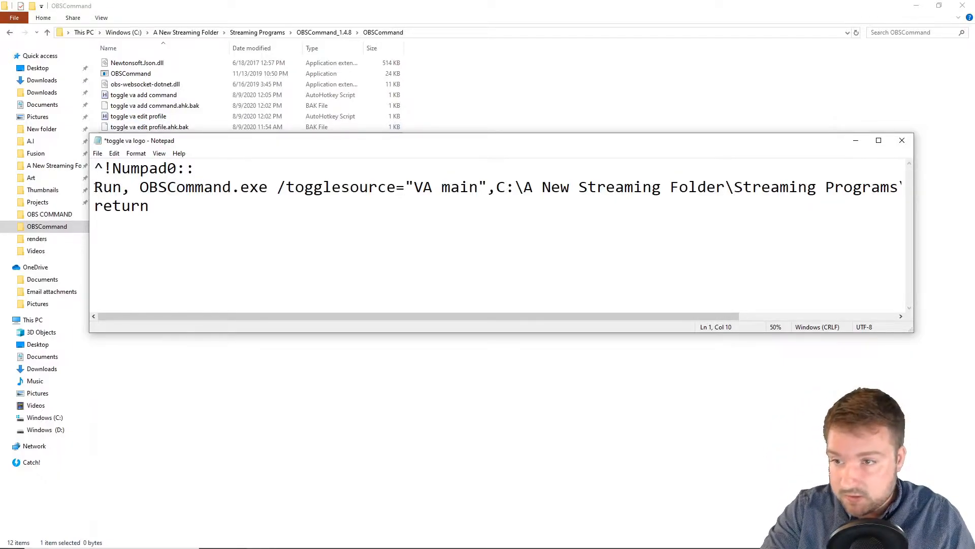
# Step: Examine the OBSCommand.exe and /togglesource parts of the Run line against the files in the OBSCommand folder
pyautogui.moveTo(95, 187); pyautogui.dragTo(269, 194)
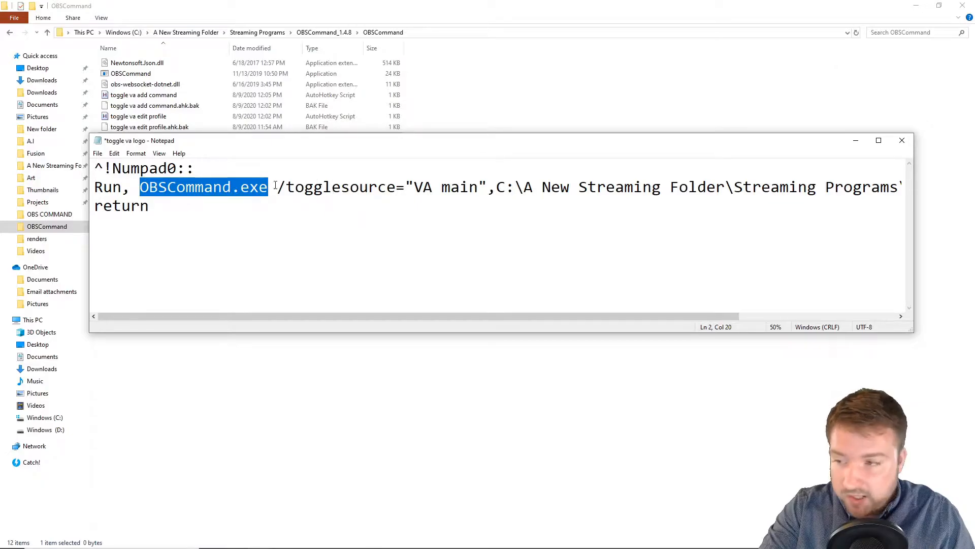
pyautogui.moveTo(235, 144); pyautogui.dragTo(323, 226)
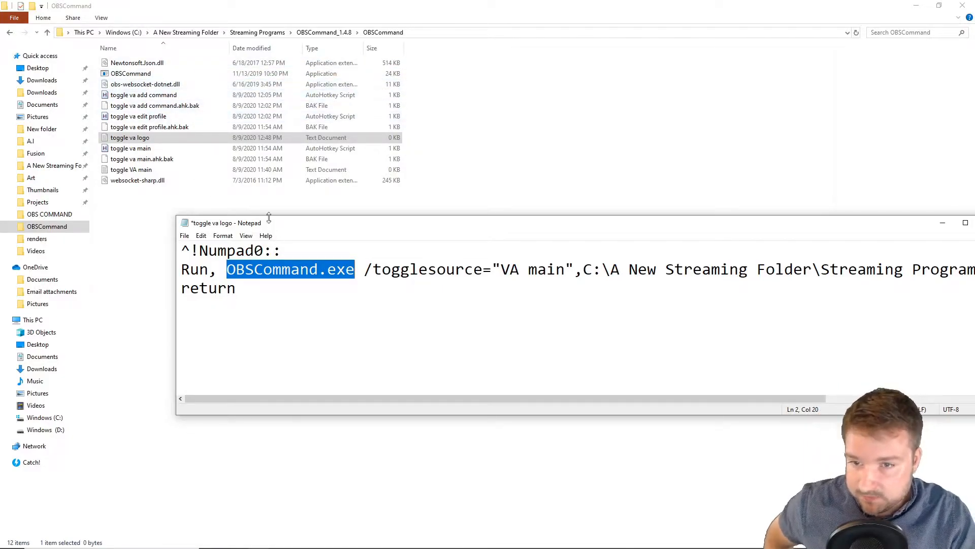
pyautogui.moveTo(365, 229); pyautogui.dragTo(277, 194)
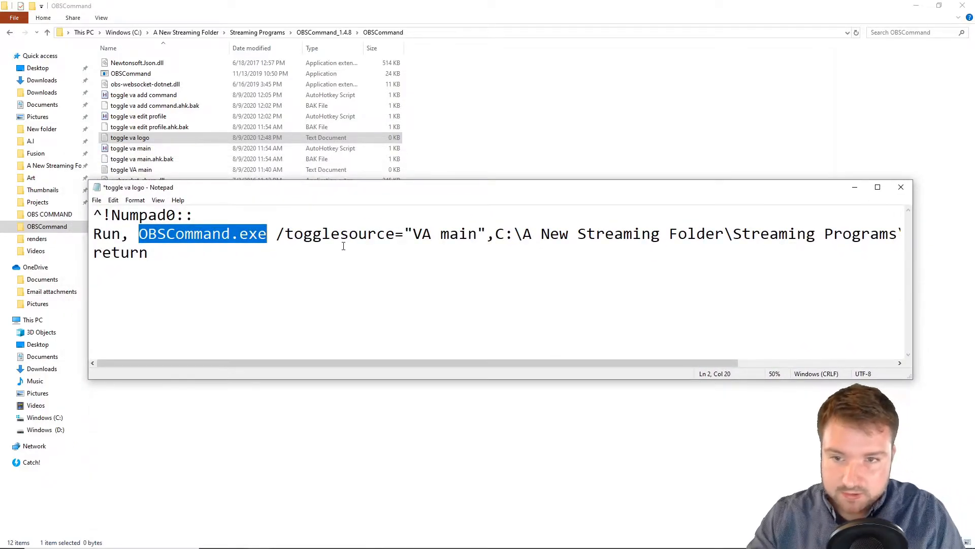
pyautogui.click(340, 238)
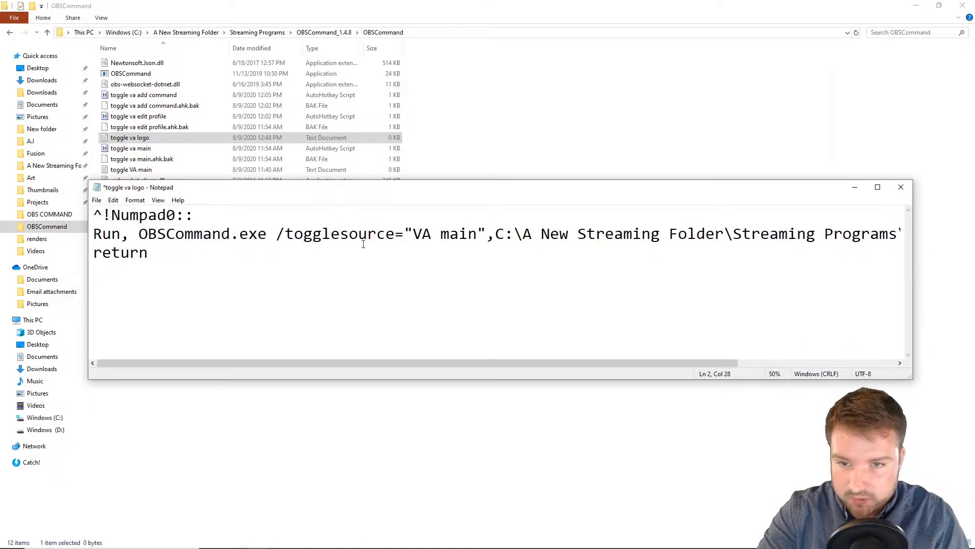
pyautogui.moveTo(281, 238); pyautogui.dragTo(387, 237)
pyautogui.click(268, 238)
pyautogui.moveTo(268, 235); pyautogui.dragTo(143, 233)
pyautogui.click(276, 234)
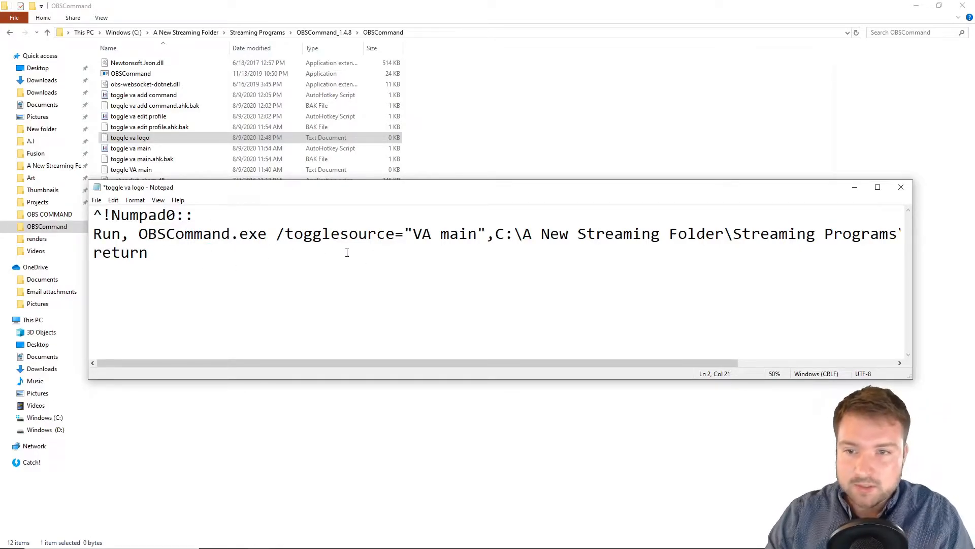
pyautogui.moveTo(340, 234); pyautogui.dragTo(289, 239)
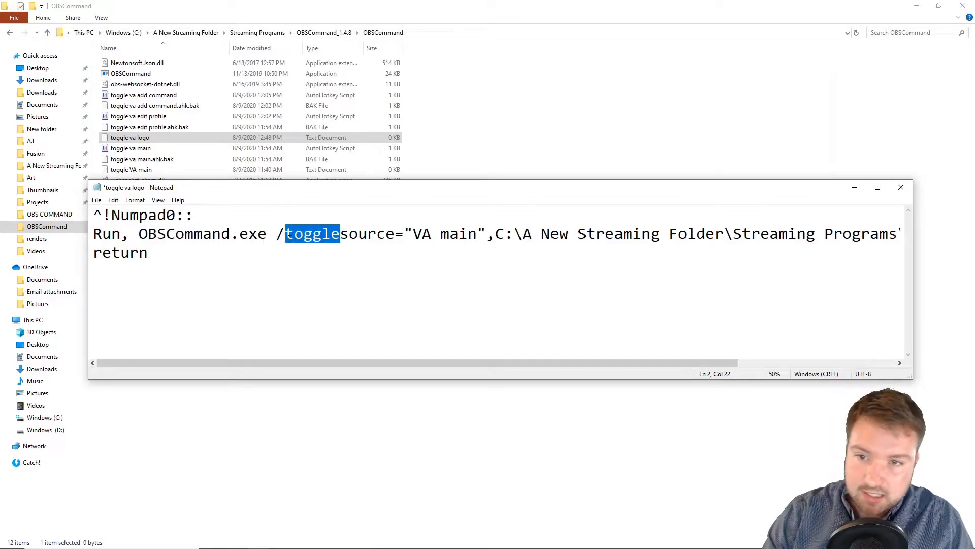
pyautogui.click(340, 237)
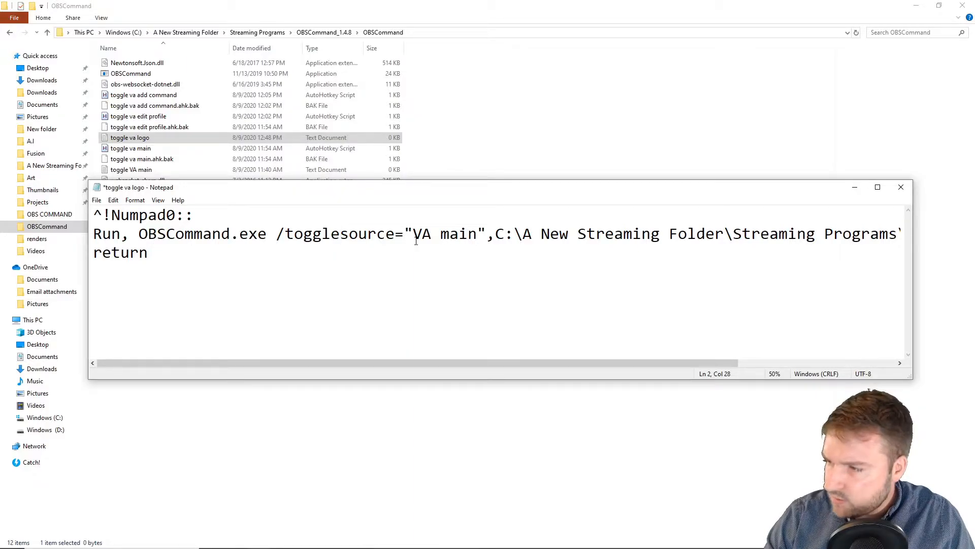
# Step: Change the togglesource name in the Run line to "VA Logo Loop"
pyautogui.moveTo(479, 237); pyautogui.dragTo(441, 237)
pyautogui.write('Logo Loop')
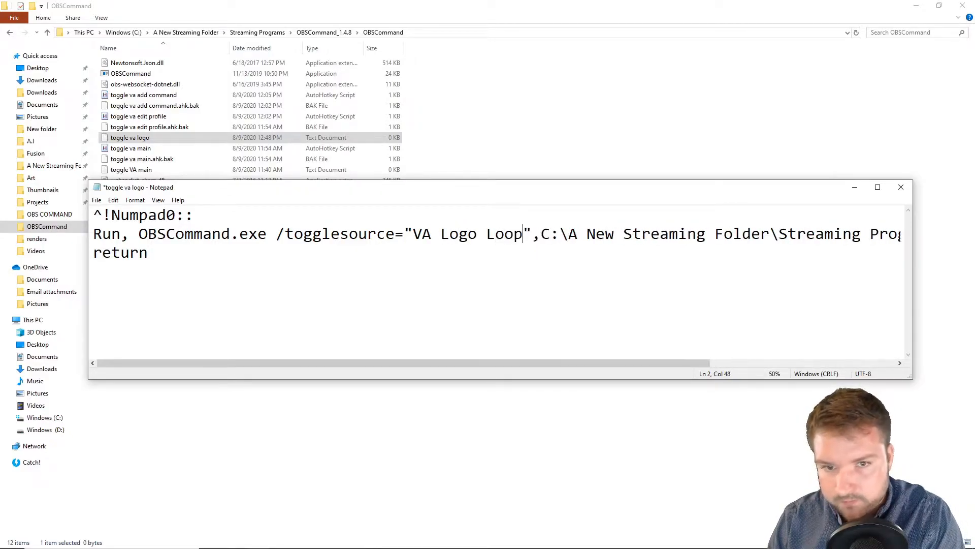
pyautogui.click(566, 276)
# Step: Check the working folder path and the min option at the end of the Run line, and return to the OBSCommand folder
pyautogui.moveTo(553, 363); pyautogui.dragTo(768, 369)
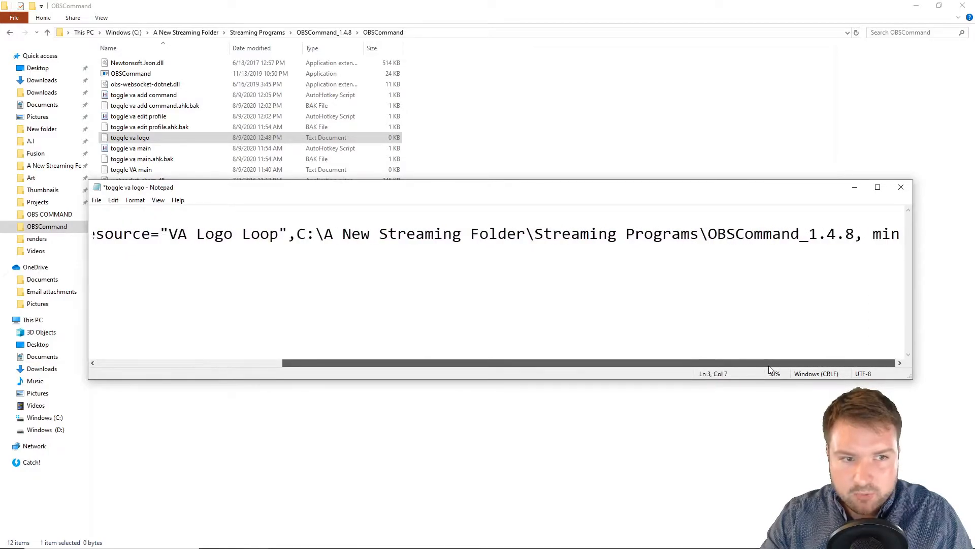
pyautogui.click(297, 235)
pyautogui.moveTo(297, 235); pyautogui.dragTo(783, 253)
pyautogui.moveTo(663, 361); pyautogui.dragTo(884, 368)
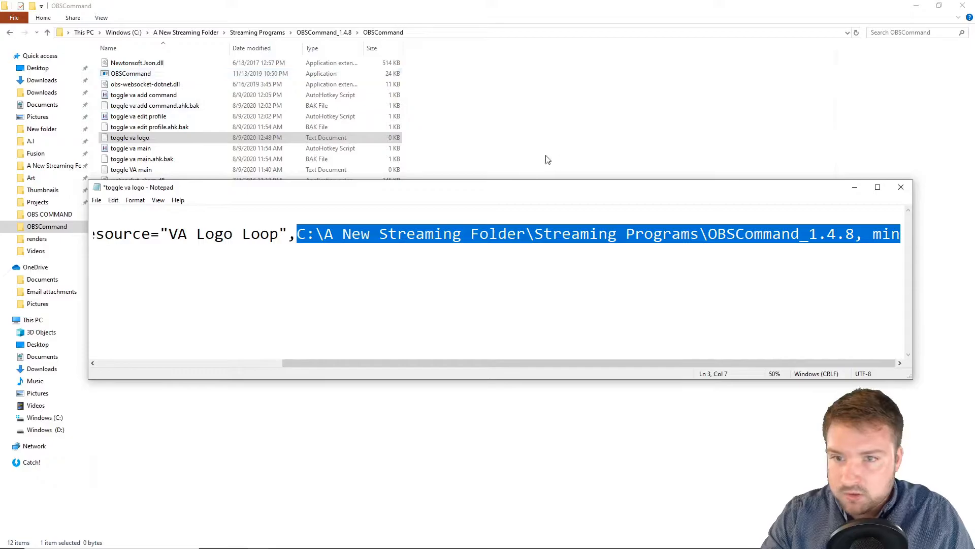
pyautogui.moveTo(473, 192); pyautogui.dragTo(394, 348)
pyautogui.click(202, 248)
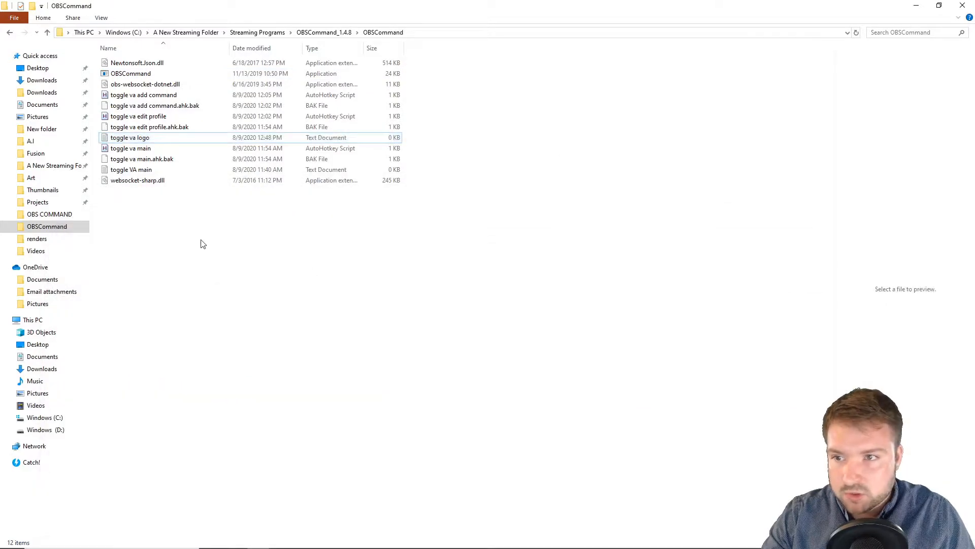
# Step: Look up the full path of the OBSCommand folder in its security properties
pyautogui.rightClick(201, 233)
pyautogui.click(246, 398)
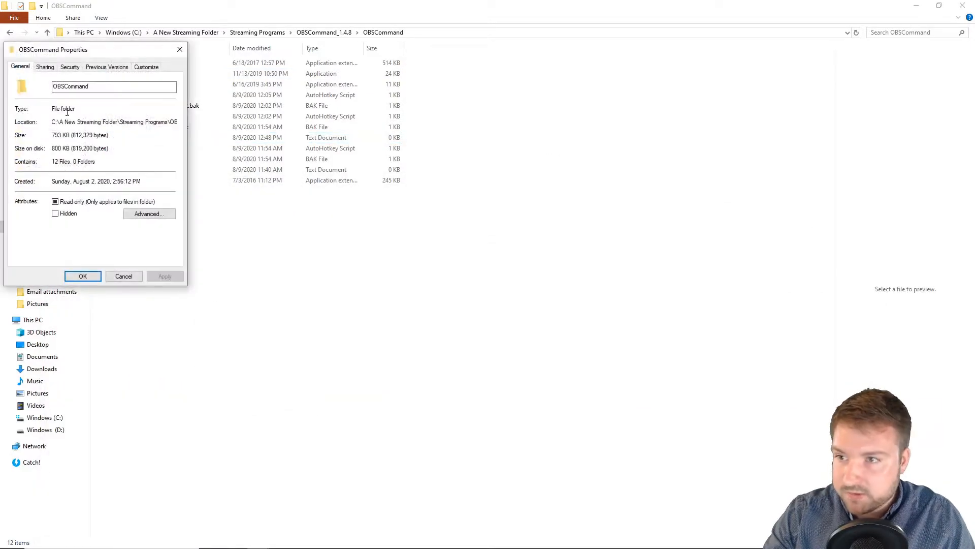
pyautogui.click(70, 66)
pyautogui.moveTo(80, 49); pyautogui.dragTo(299, 112)
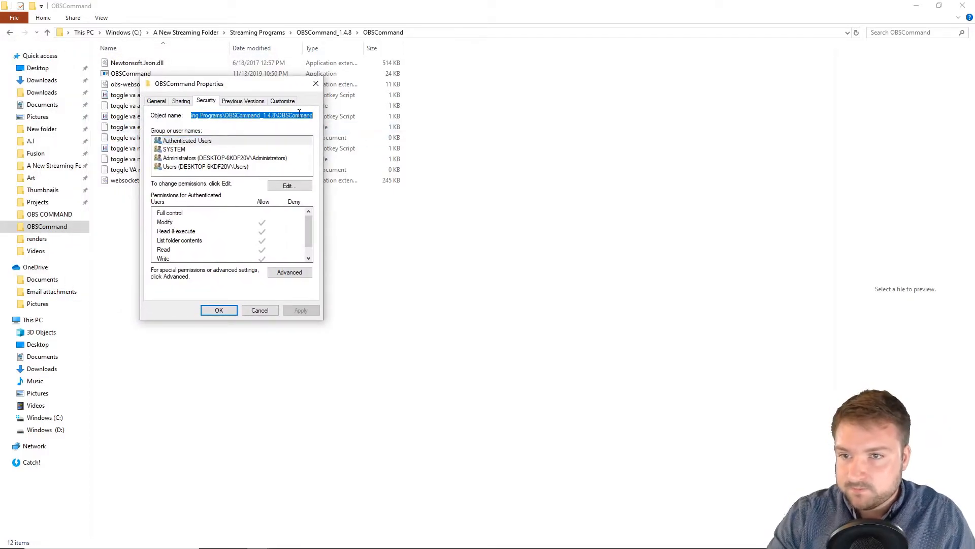
pyautogui.click(225, 312)
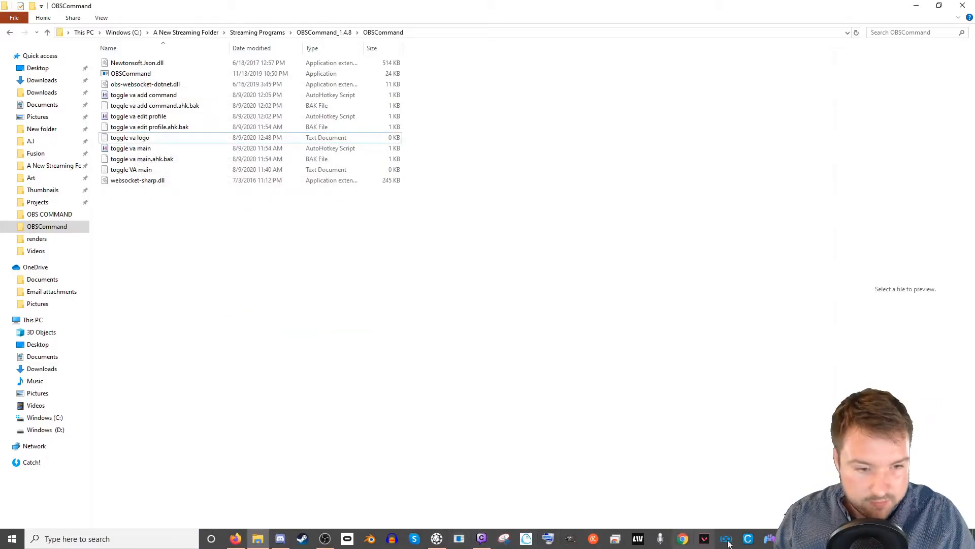
# Step: Return to the toggle va logo script and check the working folder path in its Run line
pyautogui.click(814, 538)
pyautogui.moveTo(593, 346); pyautogui.dragTo(559, 323)
pyautogui.moveTo(302, 355); pyautogui.dragTo(301, 363)
pyautogui.click(315, 387)
pyautogui.hscroll(4, 494, 393)
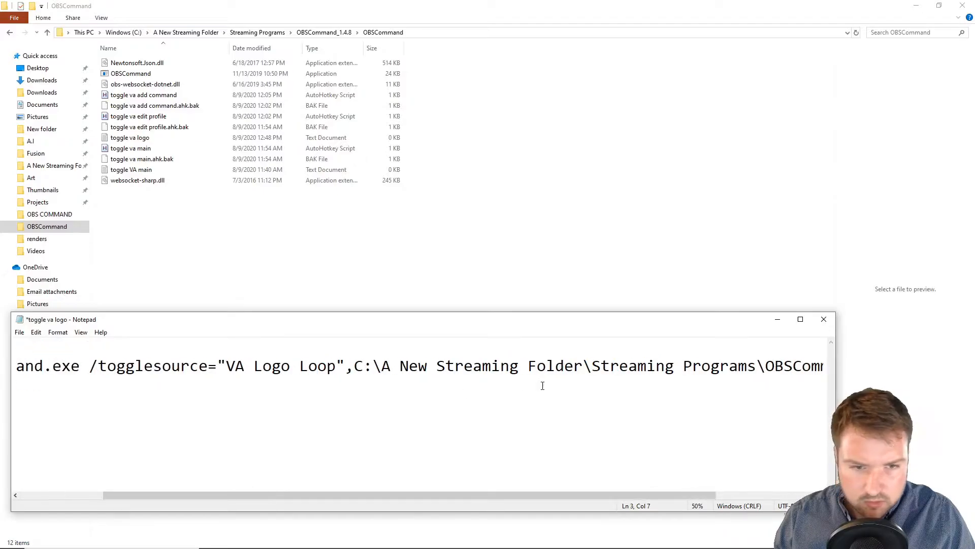
pyautogui.hscroll(3, 542, 385)
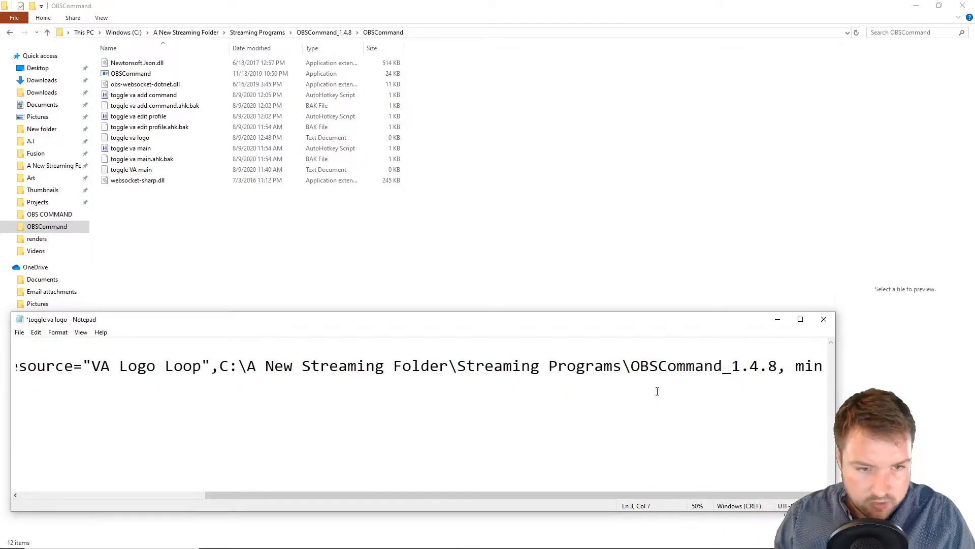
pyautogui.moveTo(530, 322); pyautogui.dragTo(512, 224)
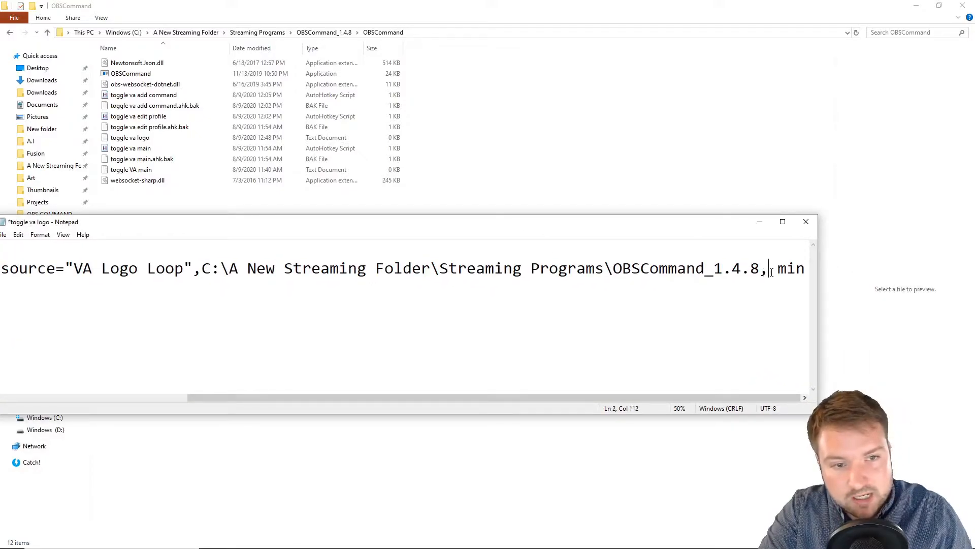
# Step: Replace the min option at the end of the Run line with max
pyautogui.moveTo(777, 272); pyautogui.dragTo(835, 277)
pyautogui.press('Down')
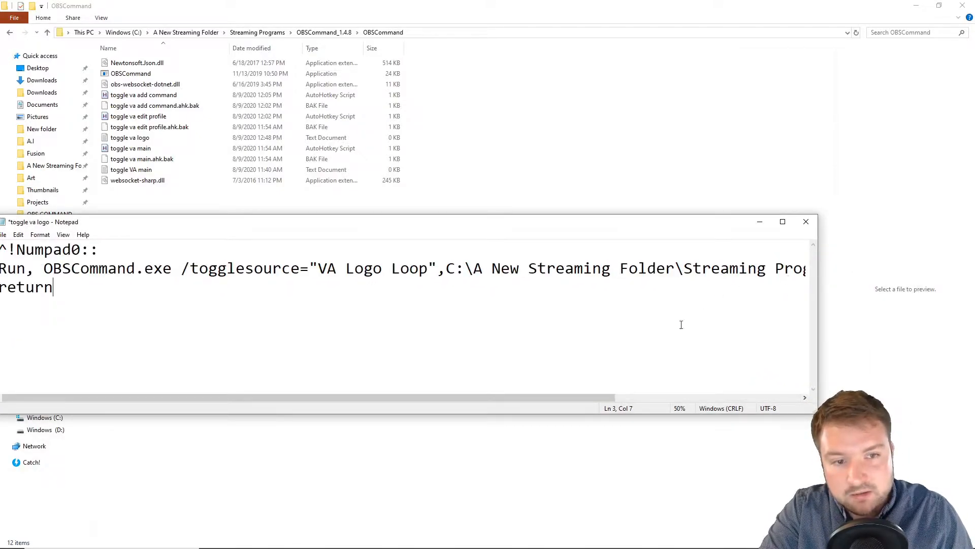
pyautogui.moveTo(569, 401); pyautogui.dragTo(757, 399)
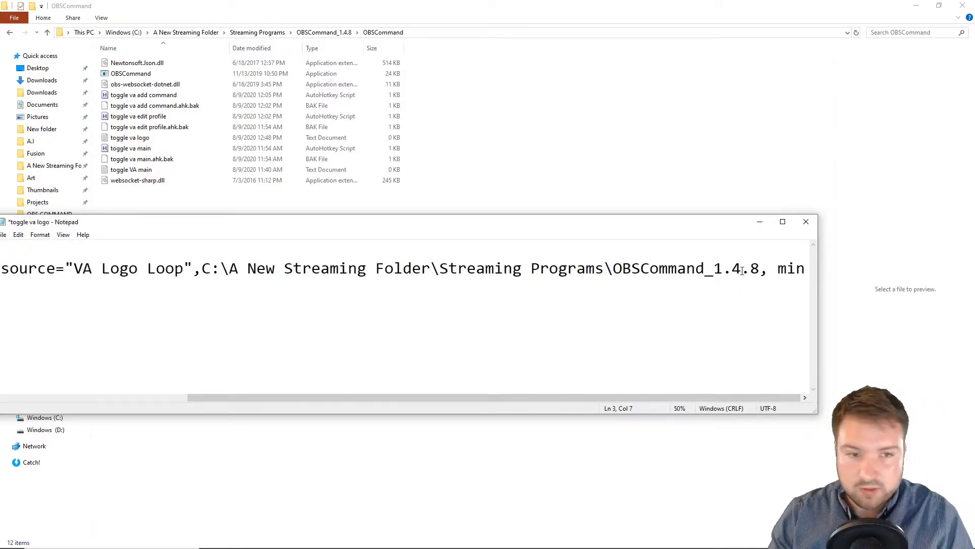
pyautogui.moveTo(802, 264); pyautogui.dragTo(782, 265)
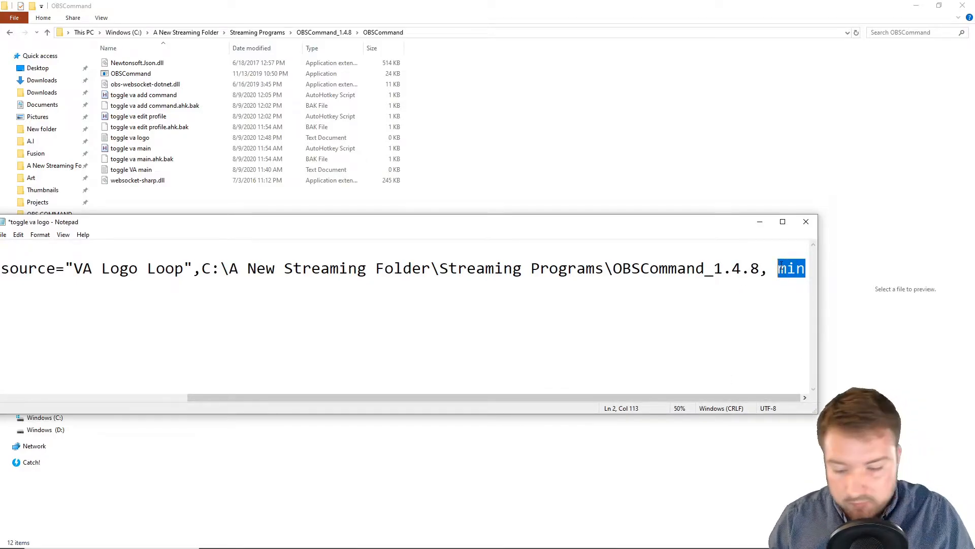
pyautogui.write('max')
# Step: Review the start of the script and its closing return line
pyautogui.moveTo(685, 397); pyautogui.dragTo(510, 391)
pyautogui.moveTo(244, 224); pyautogui.dragTo(393, 225)
pyautogui.moveTo(261, 401); pyautogui.dragTo(249, 400)
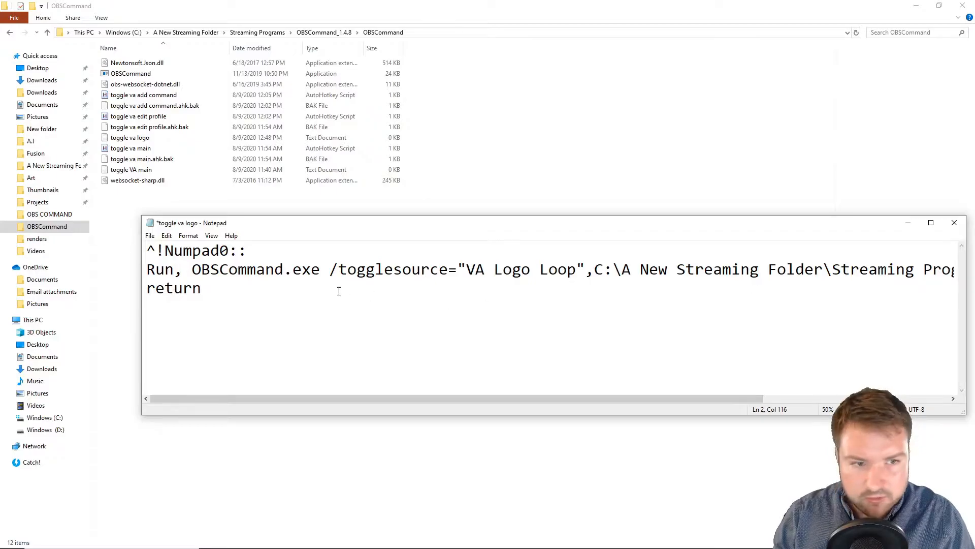
pyautogui.moveTo(215, 289); pyautogui.dragTo(147, 288)
pyautogui.click(239, 316)
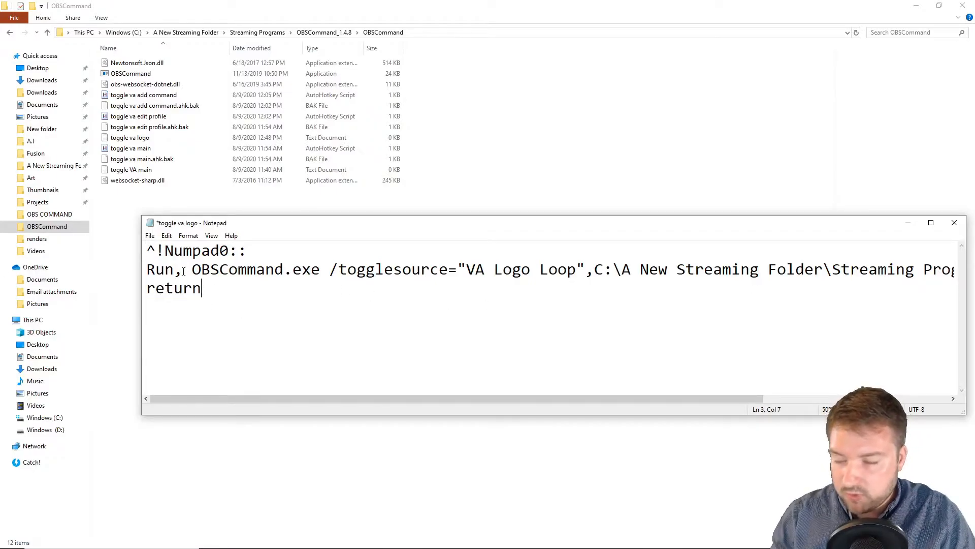
# Step: Save the script in the OBSCommand folder as toggle va logo.ahk with the All Files type, and close it
pyautogui.click(150, 236)
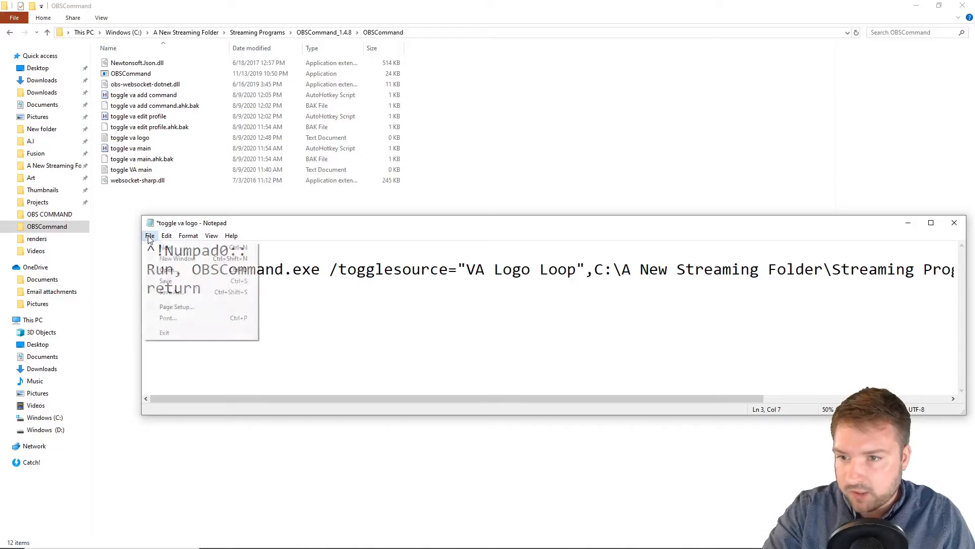
pyautogui.click(191, 293)
pyautogui.moveTo(274, 256); pyautogui.dragTo(263, 135)
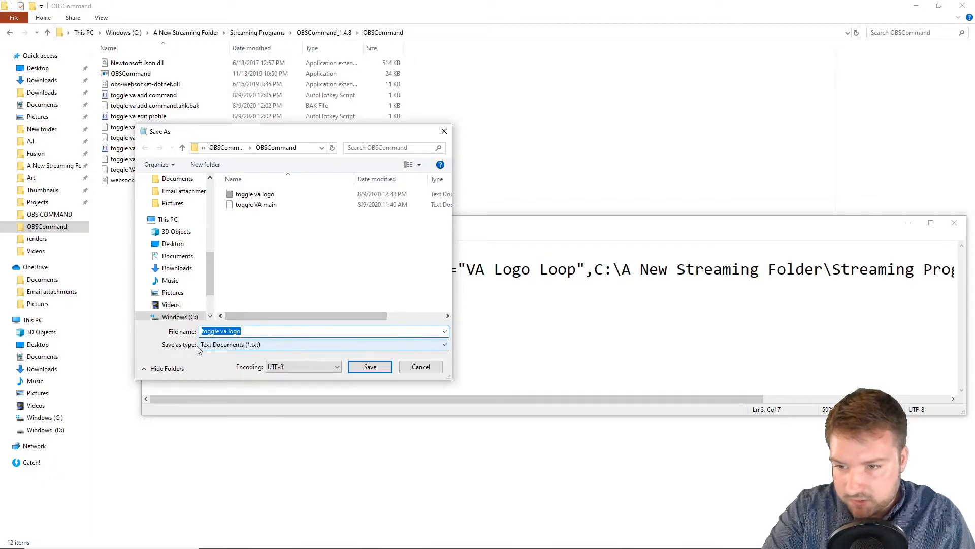
pyautogui.click(227, 349)
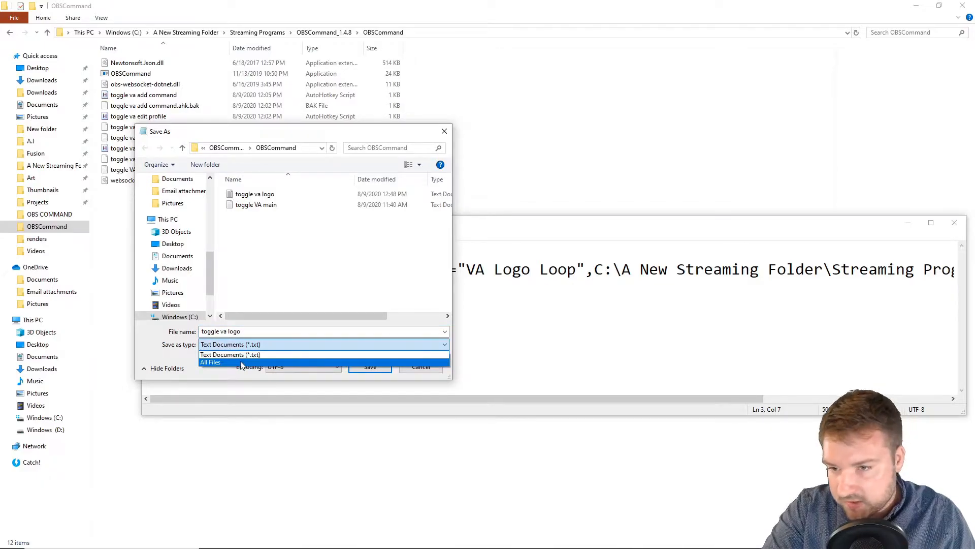
pyautogui.click(241, 364)
pyautogui.click(258, 331)
pyautogui.click(257, 332)
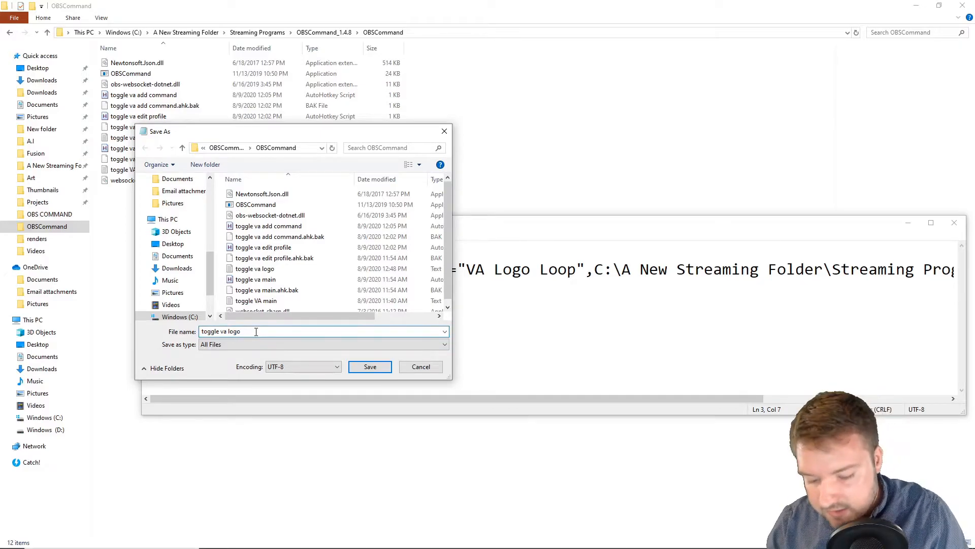
pyautogui.write('.ahk')
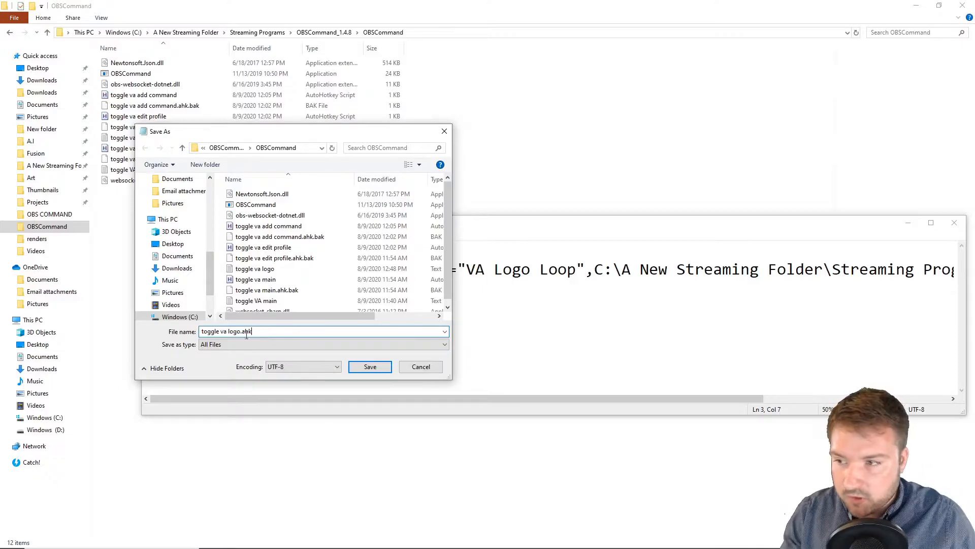
pyautogui.click(362, 368)
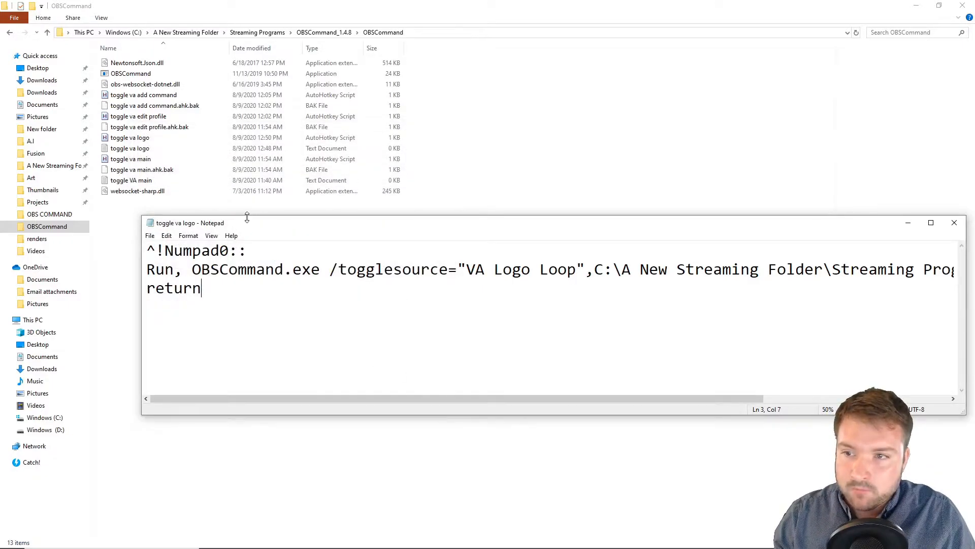
pyautogui.moveTo(429, 231); pyautogui.dragTo(367, 264)
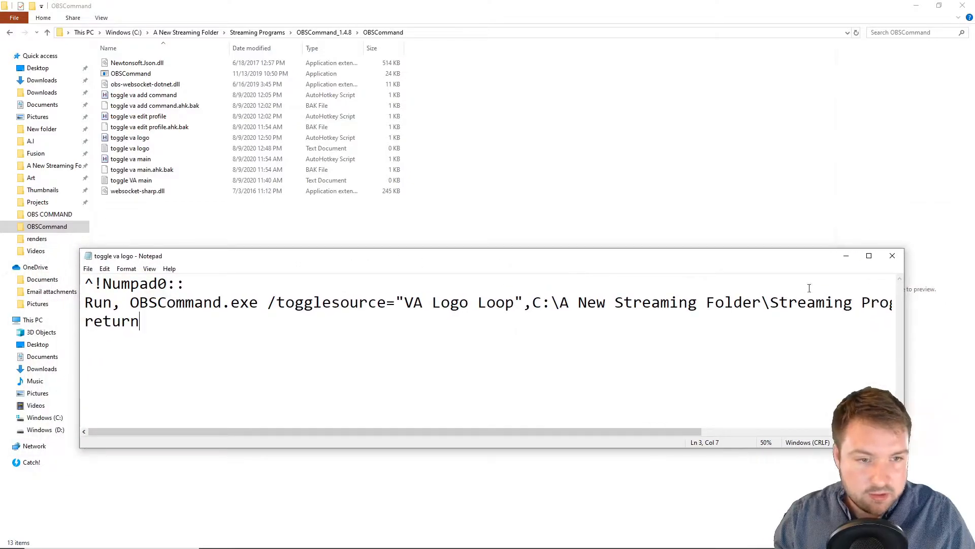
pyautogui.click(892, 257)
# Step: Run the toggle va logo AutoHotkey script and check the scripts running in the system tray
pyautogui.click(152, 137)
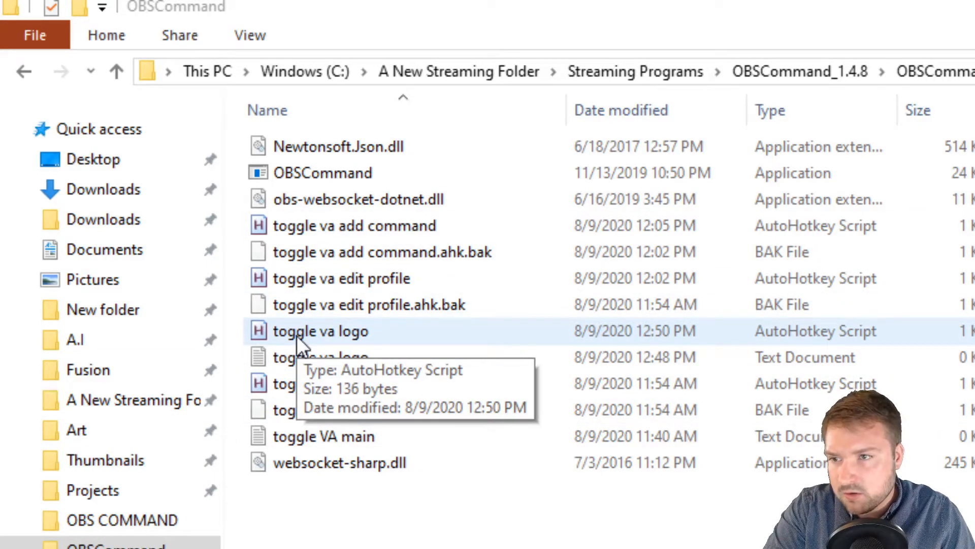
pyautogui.click(312, 330)
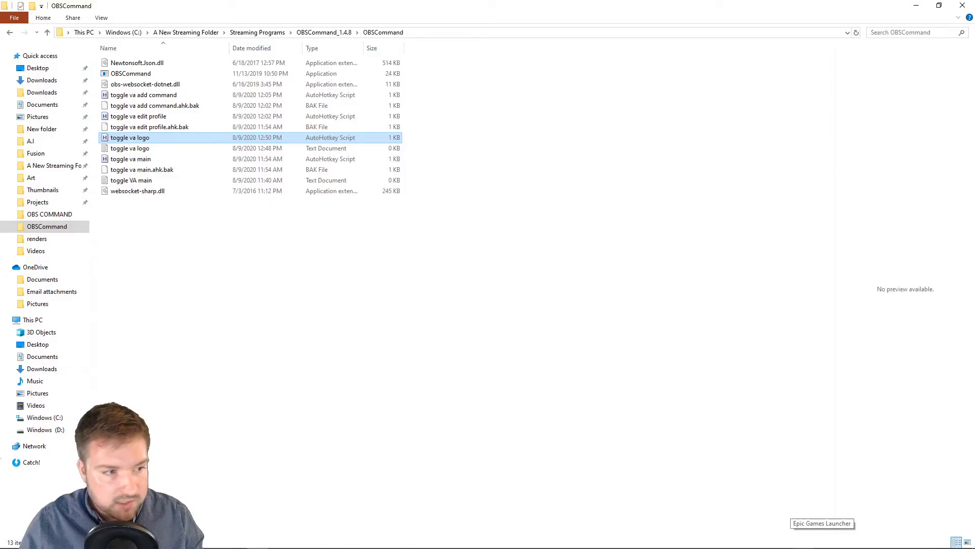
pyautogui.moveTo(921, 544)
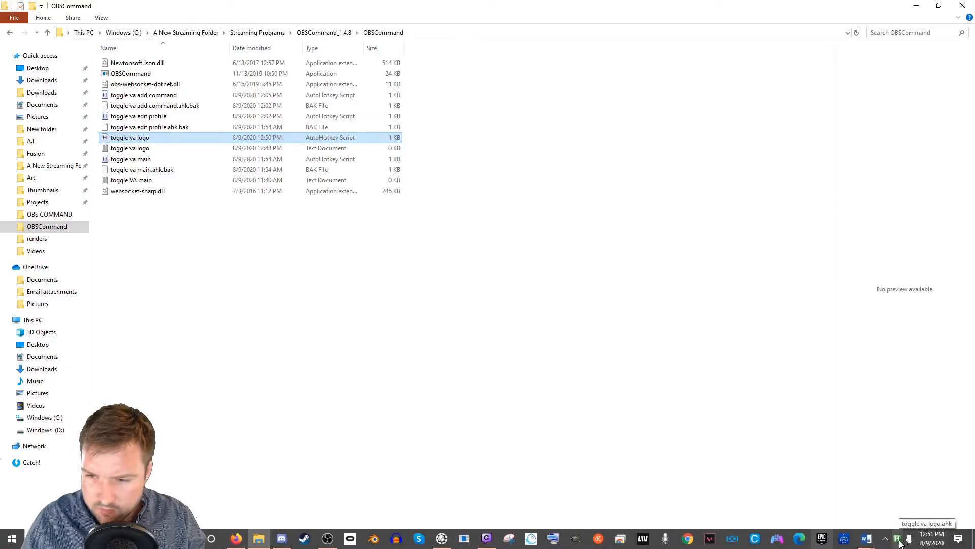
pyautogui.rightClick(898, 539)
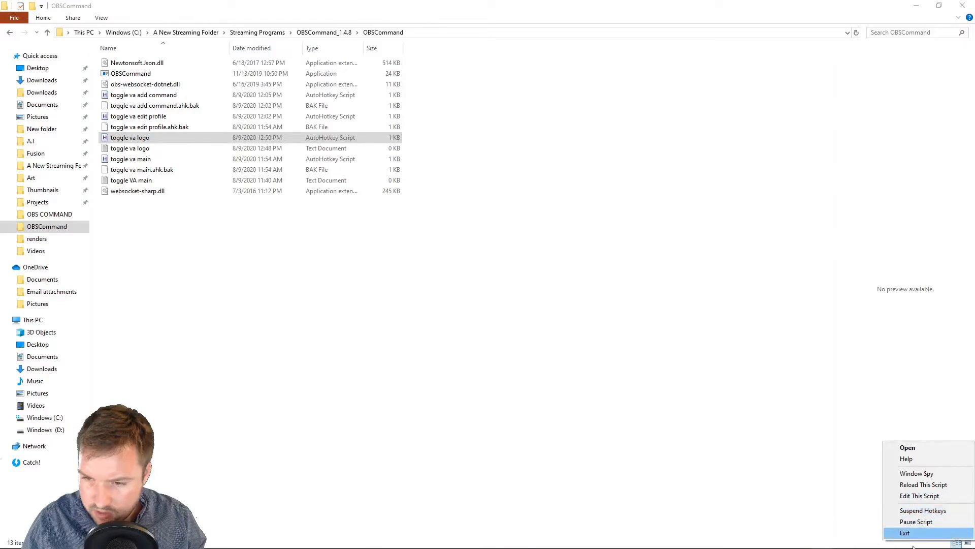
pyautogui.click(875, 529)
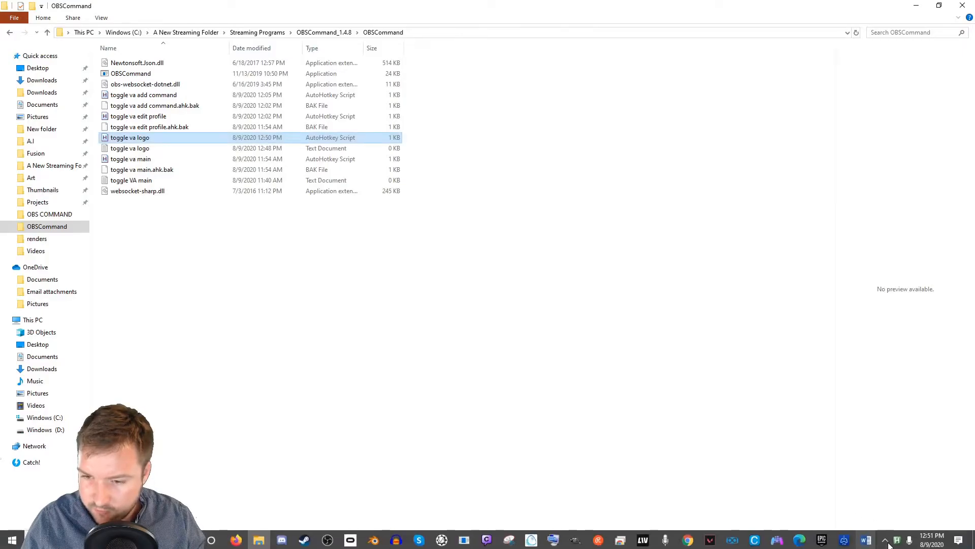
pyautogui.click(893, 540)
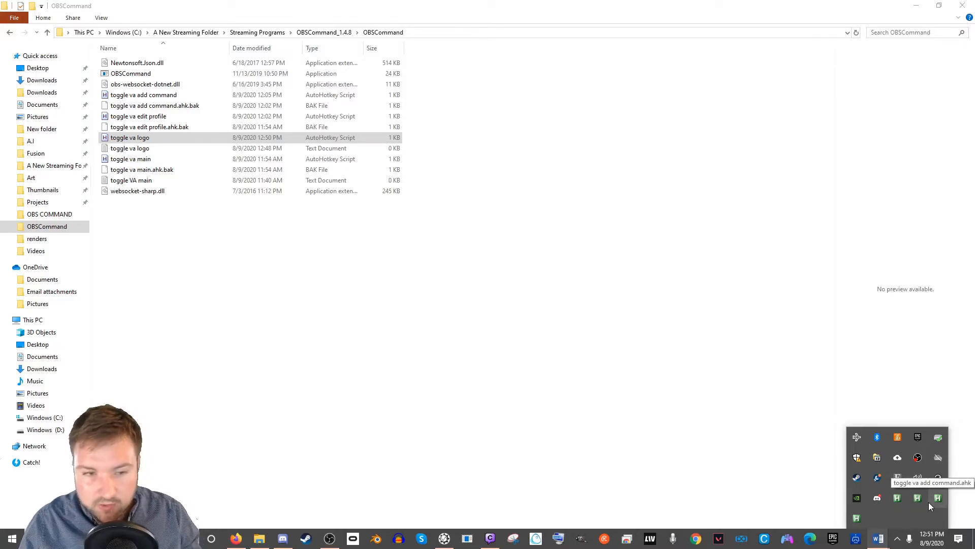
pyautogui.click(636, 356)
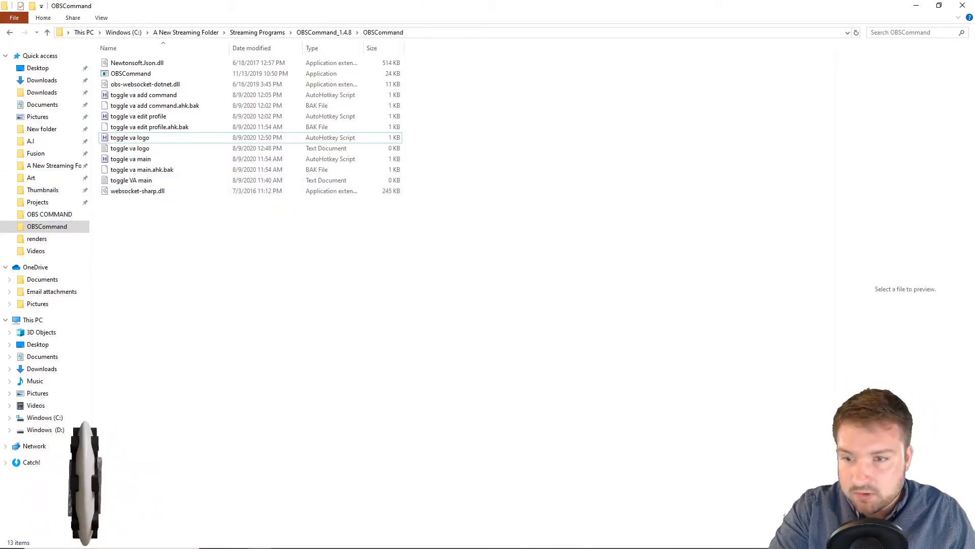
# Step: Open the toggle va logo AutoHotkey script for editing and go to the end of its Run line
pyautogui.moveTo(614, 548)
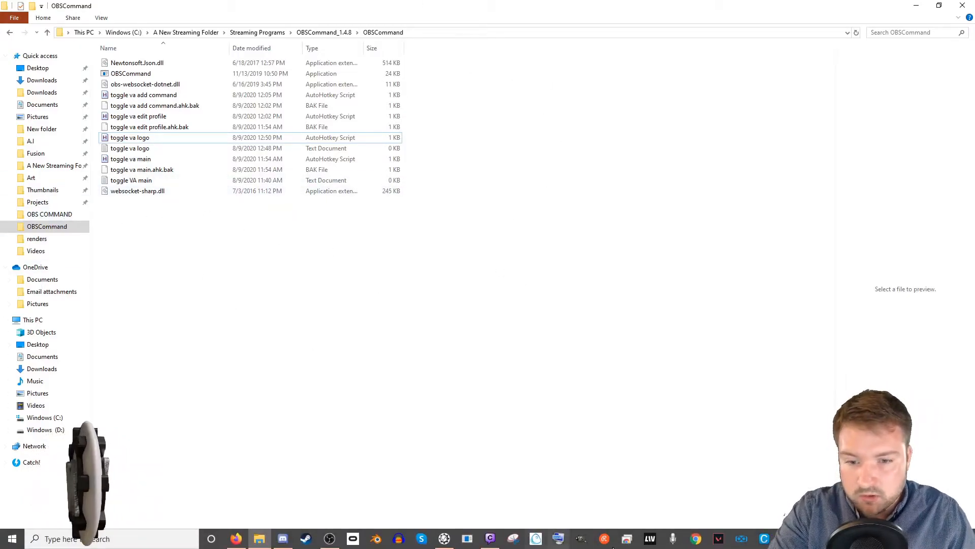
pyautogui.rightClick(143, 142)
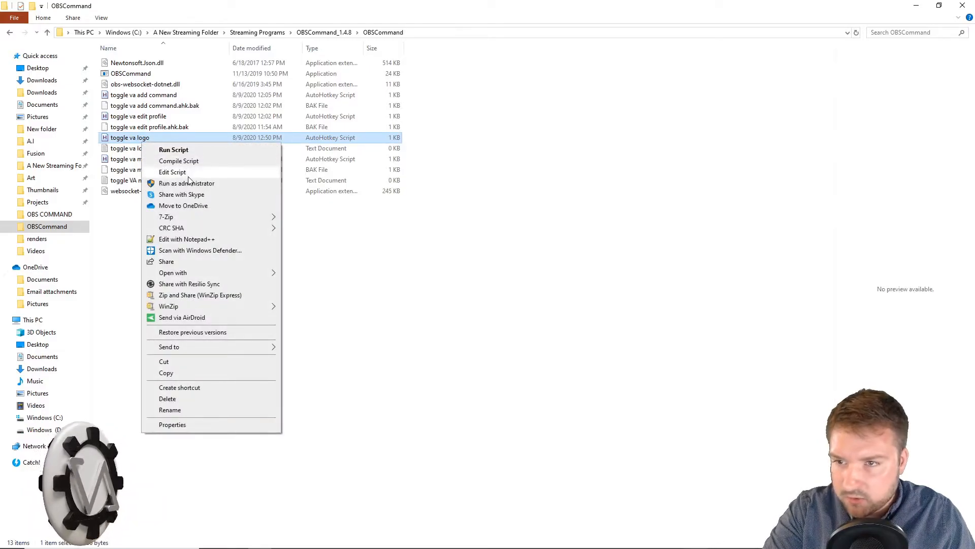
pyautogui.click(173, 172)
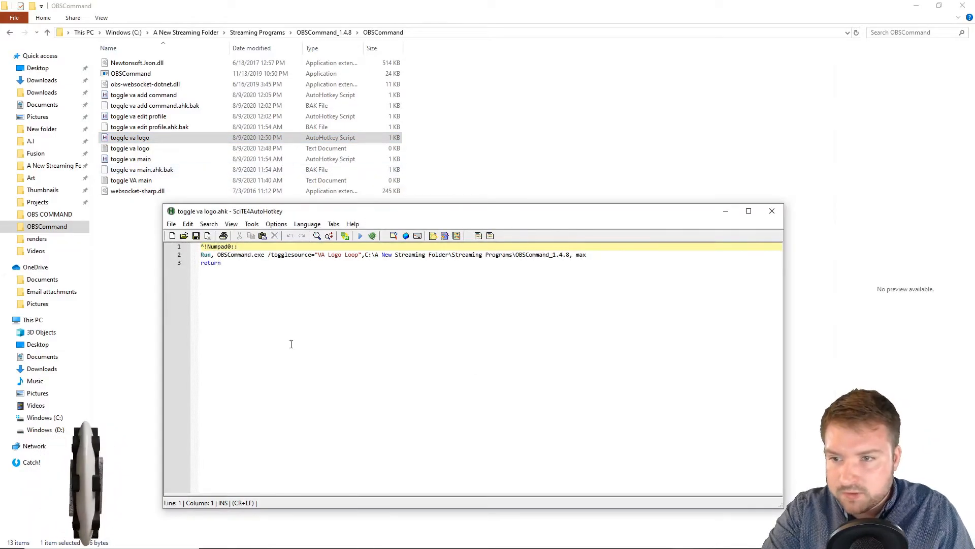
pyautogui.moveTo(307, 211); pyautogui.dragTo(311, 155)
pyautogui.click(632, 229)
pyautogui.click(606, 198)
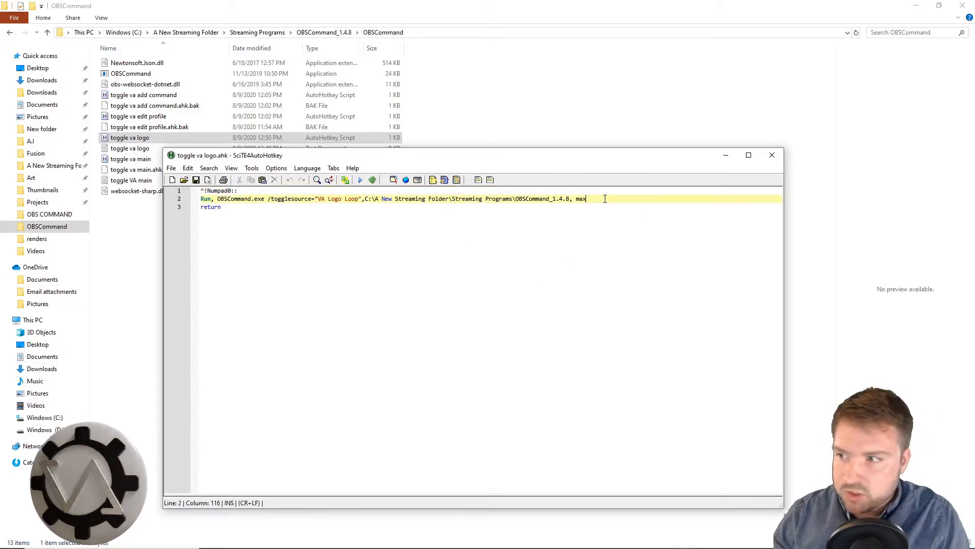
pyautogui.click(584, 147)
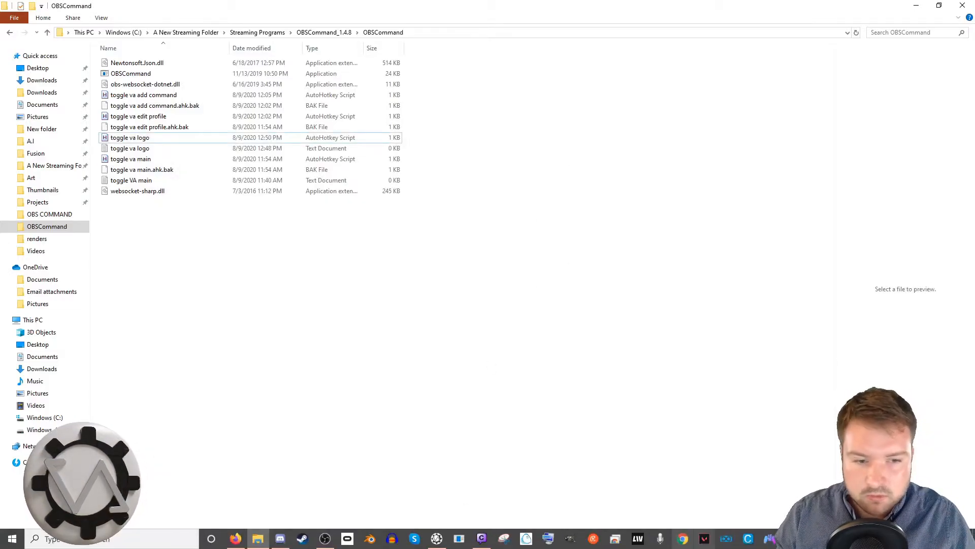
# Step: Change the max option at the end of the Run line to min, then save and close the script
pyautogui.click(815, 538)
pyautogui.moveTo(532, 149); pyautogui.dragTo(339, 85)
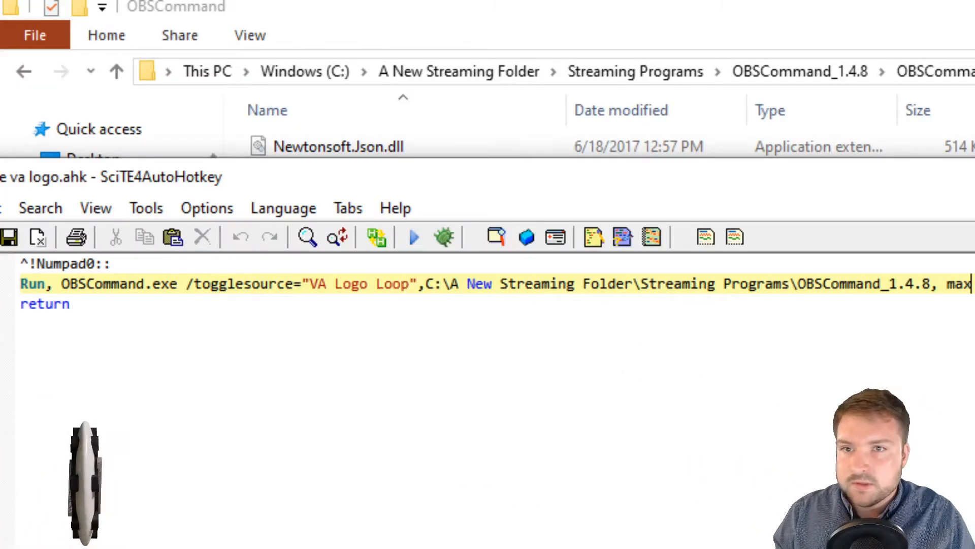
pyautogui.moveTo(921, 178); pyautogui.dragTo(707, 158)
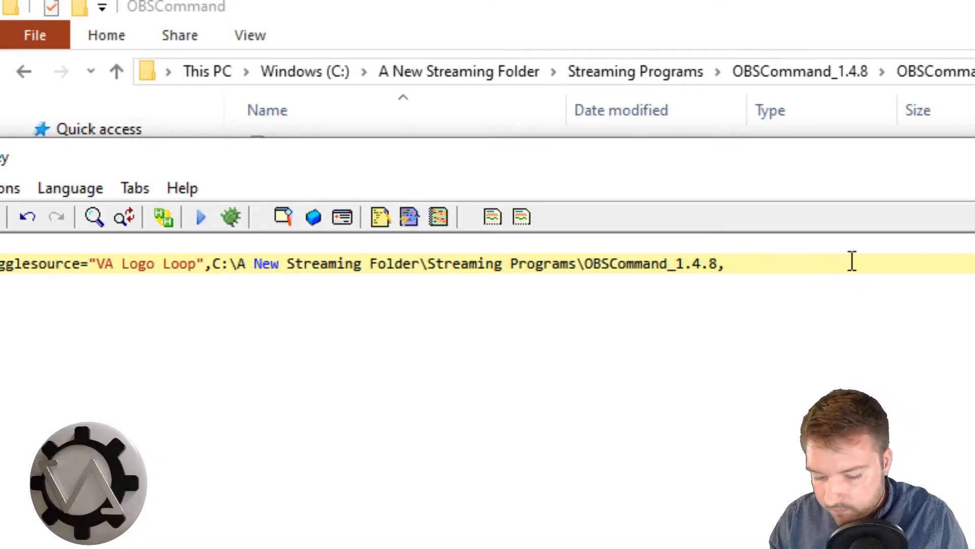
pyautogui.write('min')
pyautogui.press('Escape')
pyautogui.press('Return')
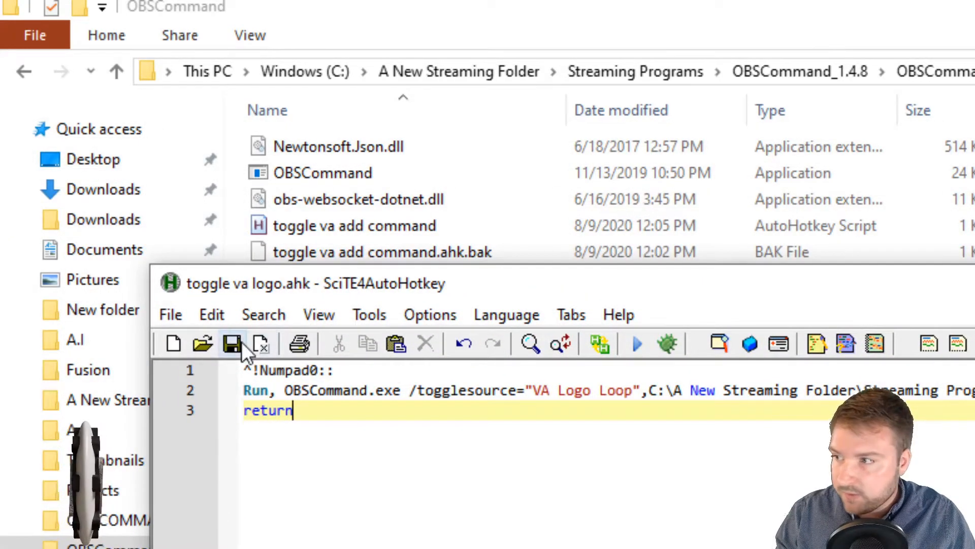
pyautogui.hotkey('alt', 'F4')
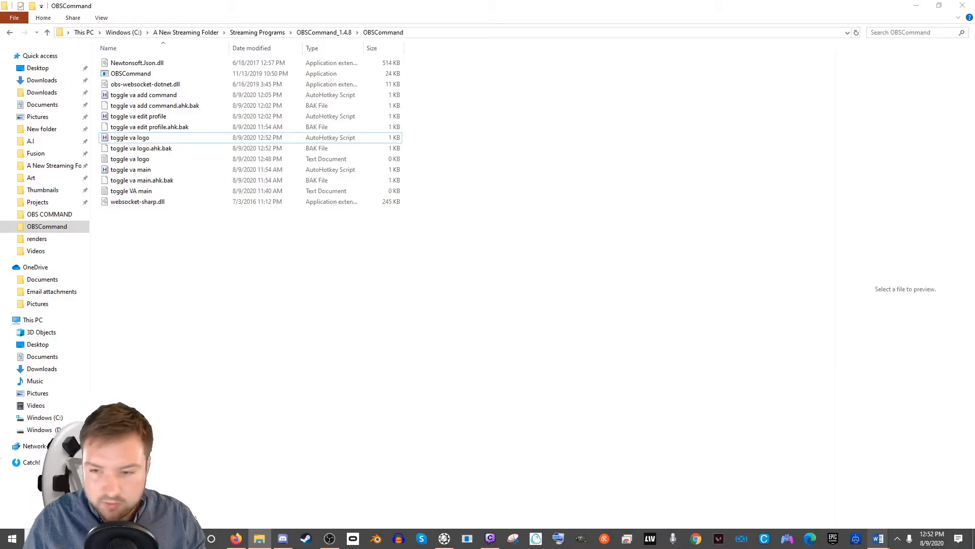
# Step: Exit the running instance of the toggle va logo script from the system tray
pyautogui.click(897, 539)
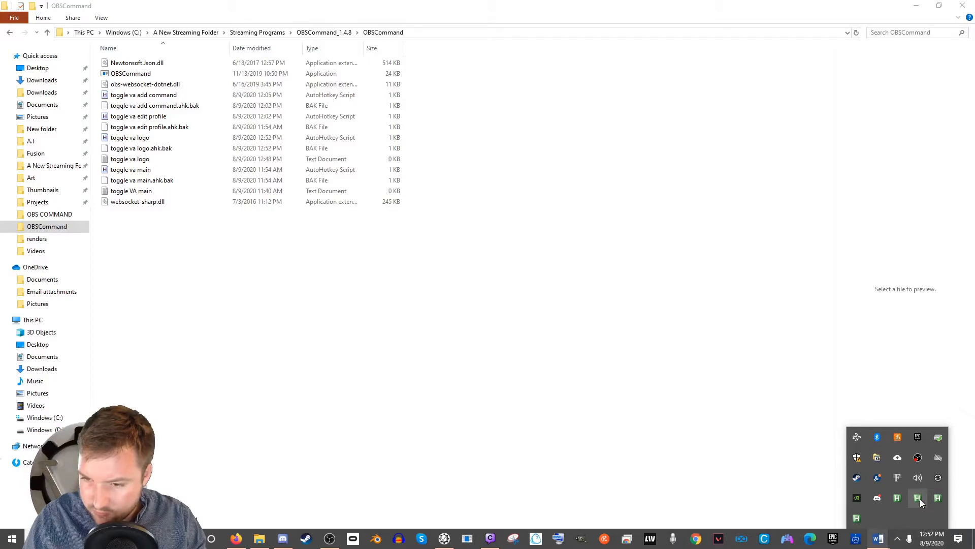
pyautogui.rightClick(919, 499)
pyautogui.click(922, 495)
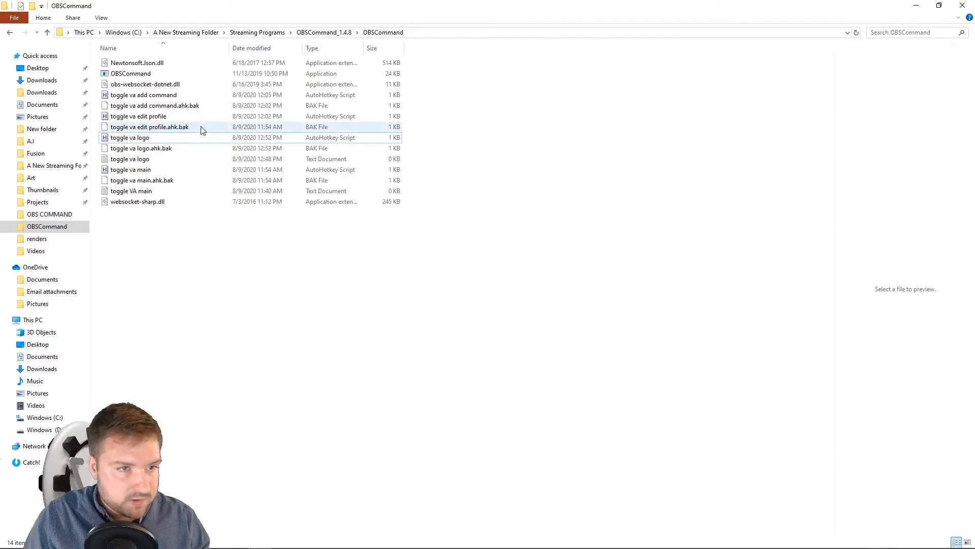
# Step: Run the edited toggle va logo AutoHotkey script again, check it in the system tray and test its hotkey
pyautogui.click(143, 141)
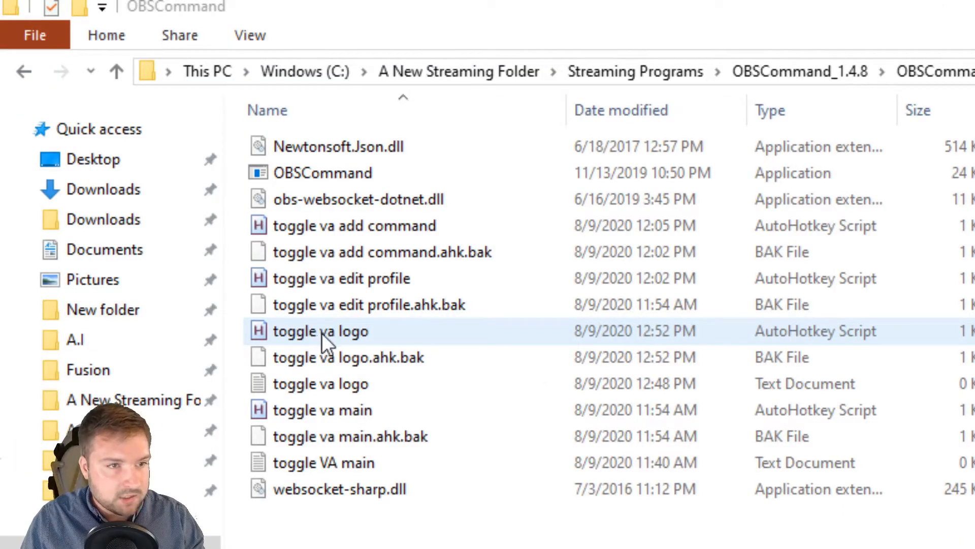
pyautogui.click(322, 334)
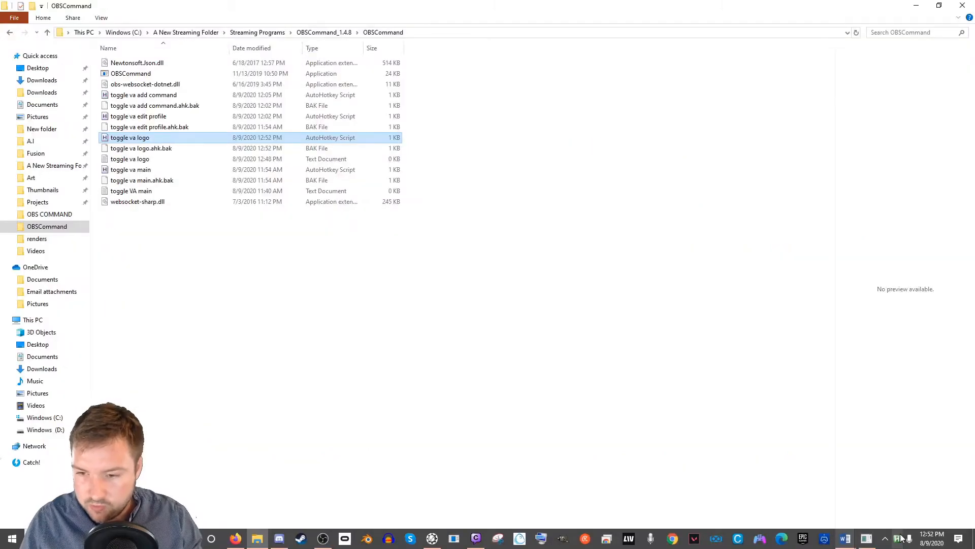
pyautogui.click(886, 539)
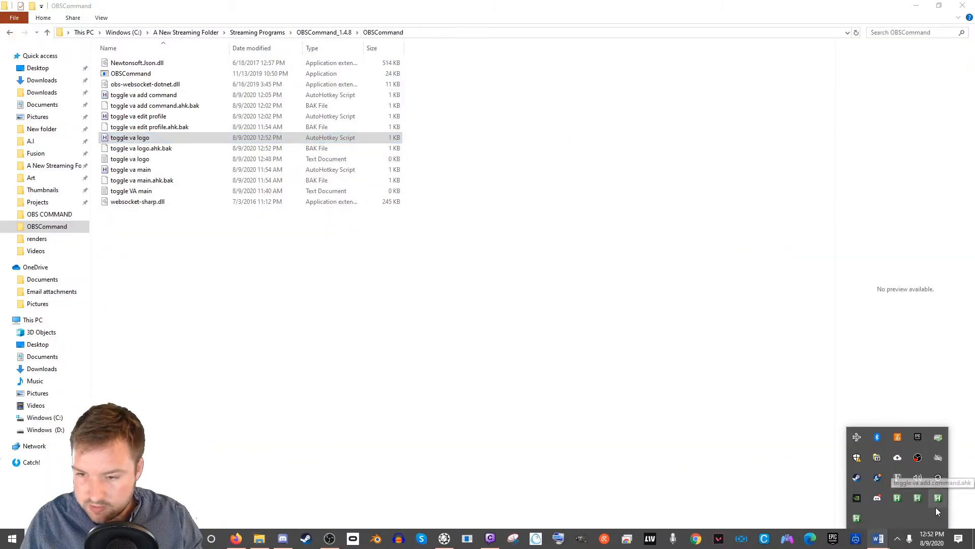
pyautogui.click(551, 348)
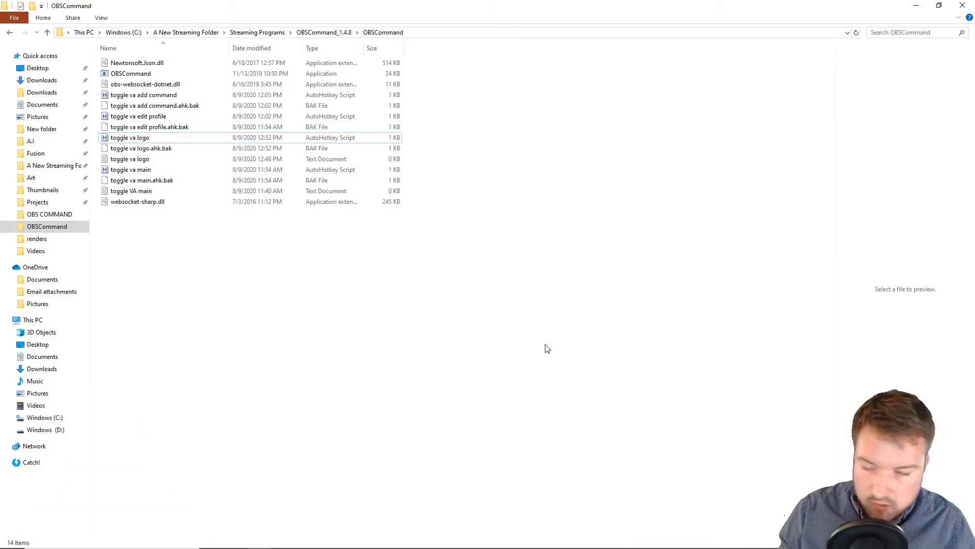
pyautogui.press('F4')
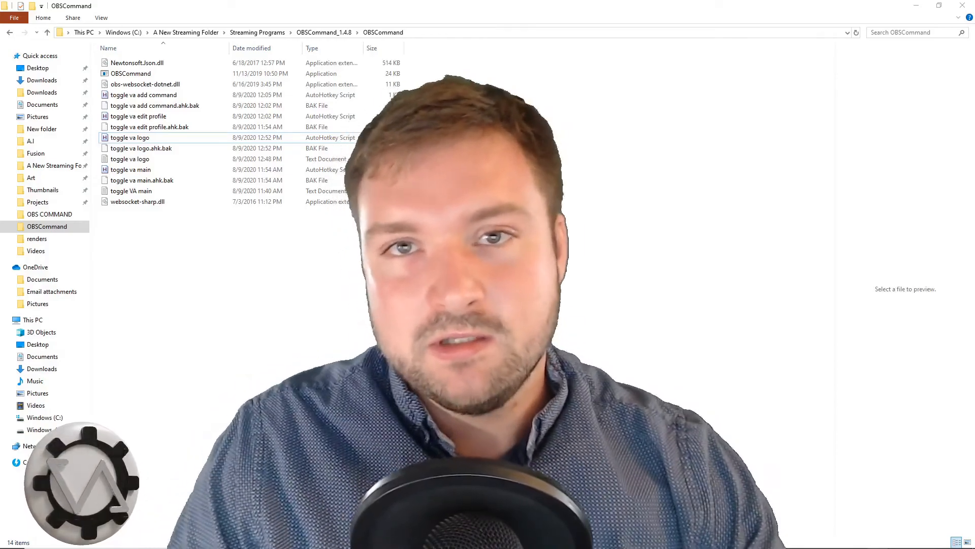
# Step: Minimize the OBSCommand folder window and view the AutoHotkey scripts running in the system tray
pyautogui.click(913, 5)
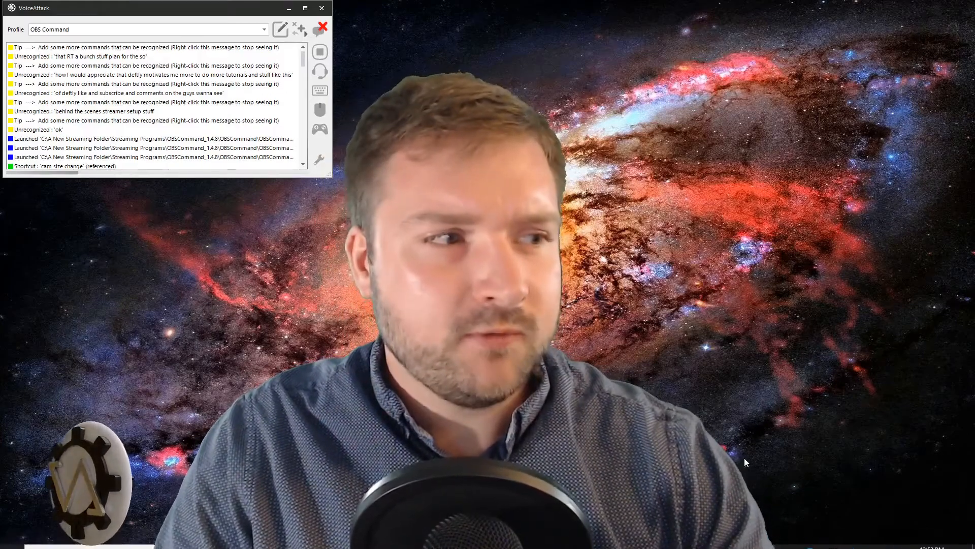
pyautogui.click(901, 544)
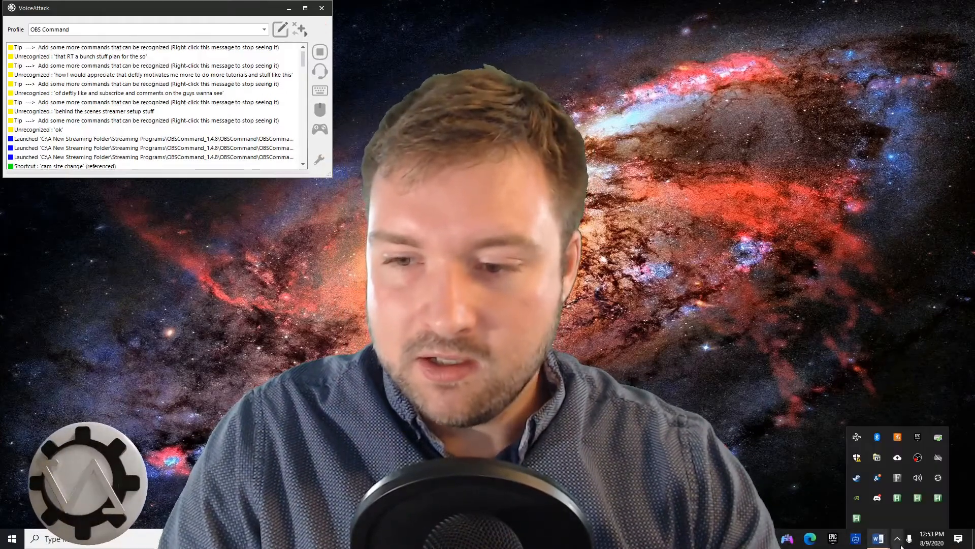
pyautogui.click(784, 314)
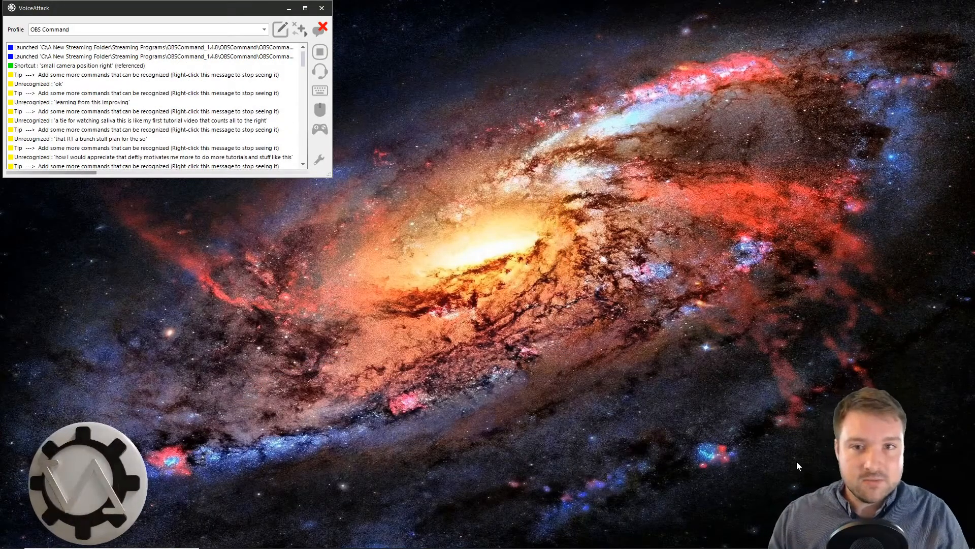
# Step: Switch to the OBSCommand resource page on the OBS forum in Firefox and find its list of command examples
pyautogui.moveTo(774, 543)
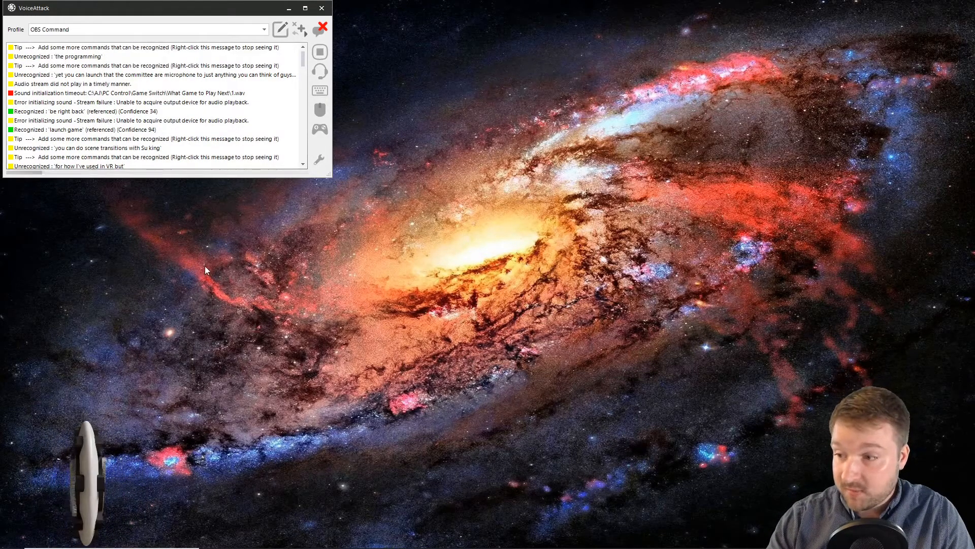
pyautogui.moveTo(701, 546)
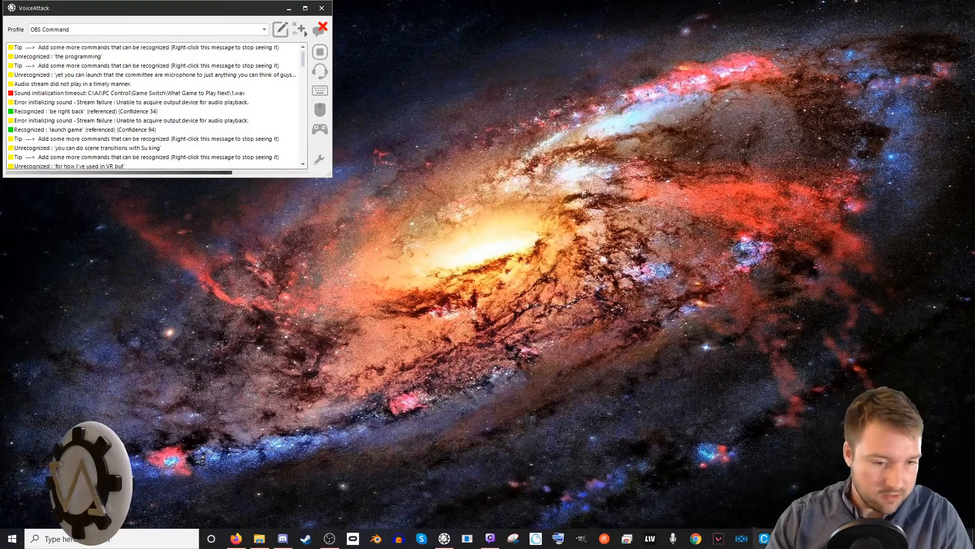
pyautogui.click(236, 538)
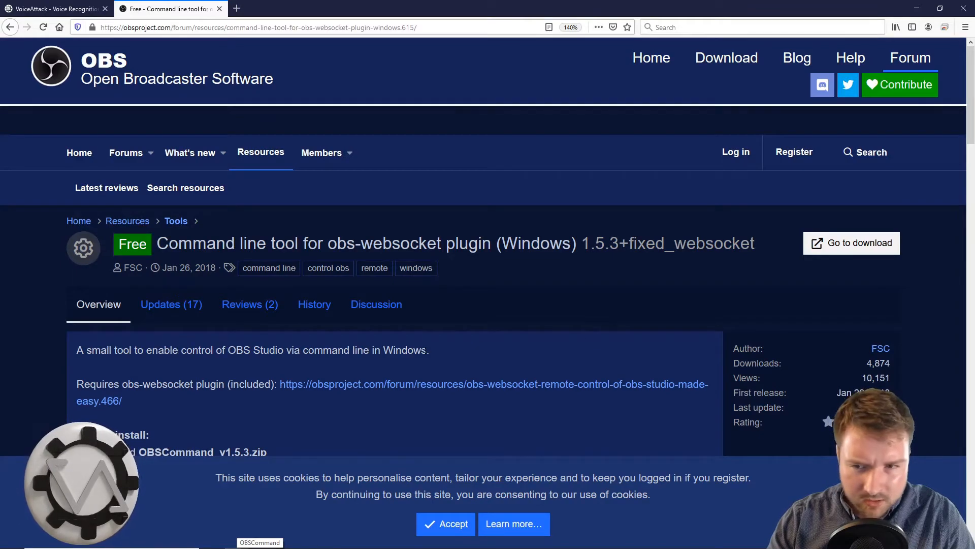
pyautogui.scroll(-2, 422, 350)
pyautogui.scroll(-3, 146, 198)
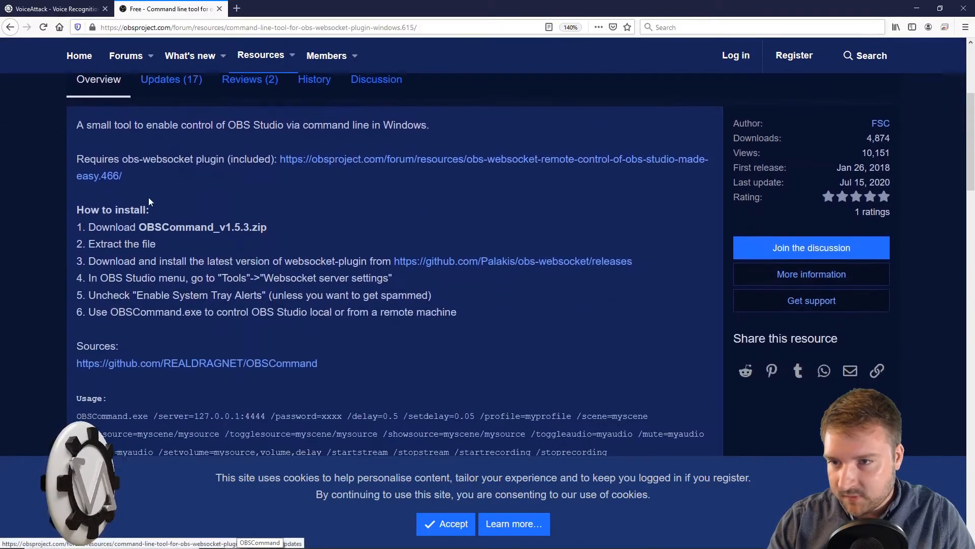
pyautogui.scroll(-10, 409, 287)
pyautogui.scroll(-1, 395, 287)
pyautogui.scroll(1, 355, 261)
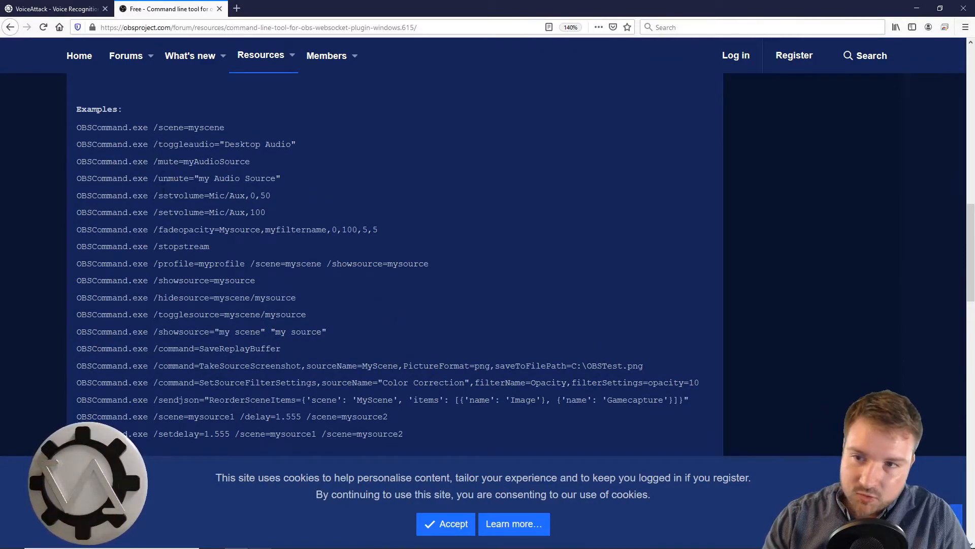
# Step: Examine the audio examples on the page, including the setvolume, toggleaudio and mute commands
pyautogui.moveTo(186, 195); pyautogui.dragTo(250, 196)
pyautogui.click(232, 236)
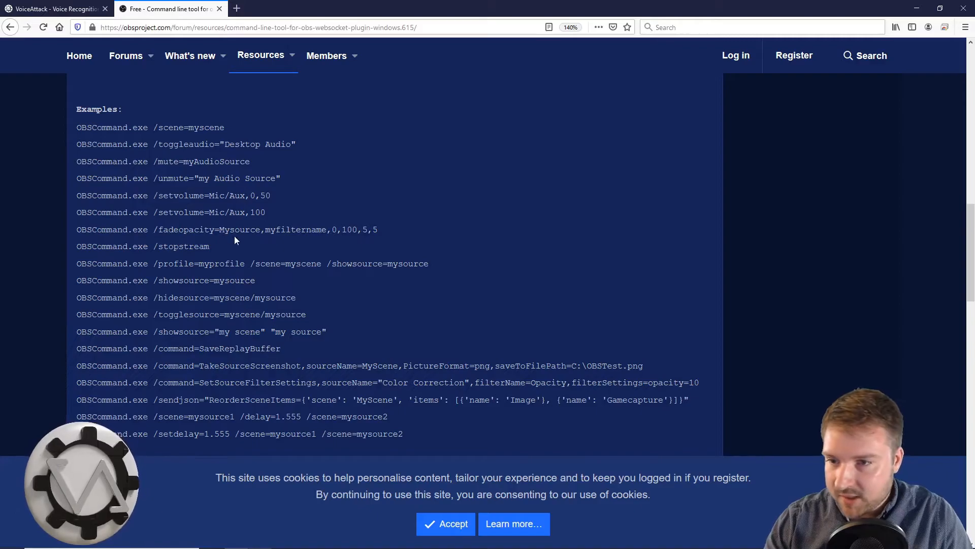
pyautogui.scroll(-1, 259, 199)
pyautogui.scroll(2, 259, 199)
pyautogui.moveTo(298, 222); pyautogui.dragTo(75, 219)
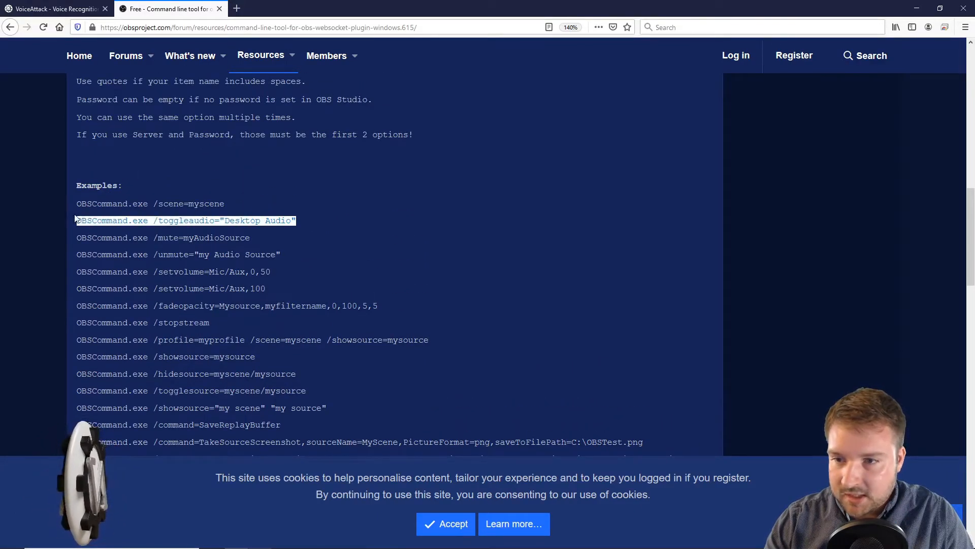
pyautogui.click(335, 245)
pyautogui.moveTo(260, 245); pyautogui.dragTo(62, 236)
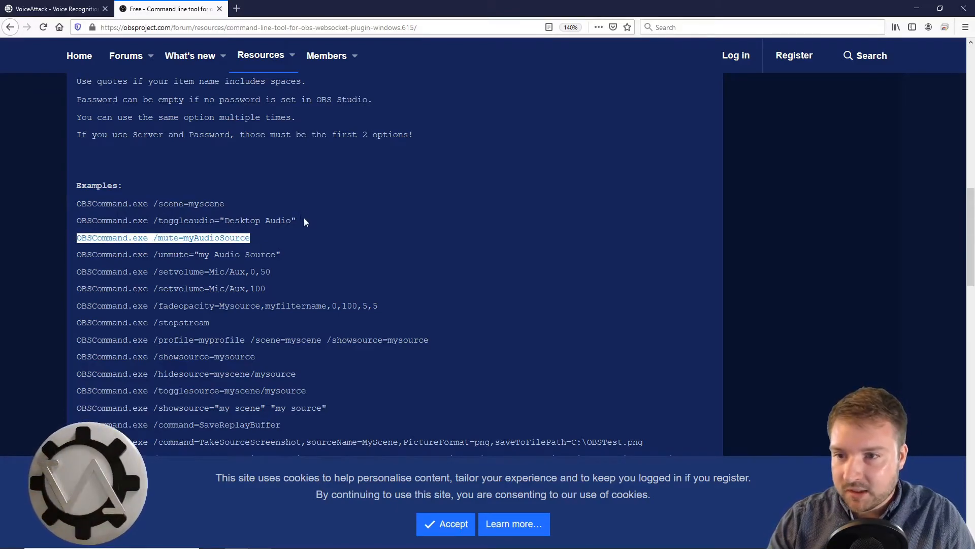
pyautogui.moveTo(305, 221); pyautogui.dragTo(83, 221)
# Step: Examine the showsource and hidesource examples and the example that changes scenes with a delay
pyautogui.scroll(-3, 277, 266)
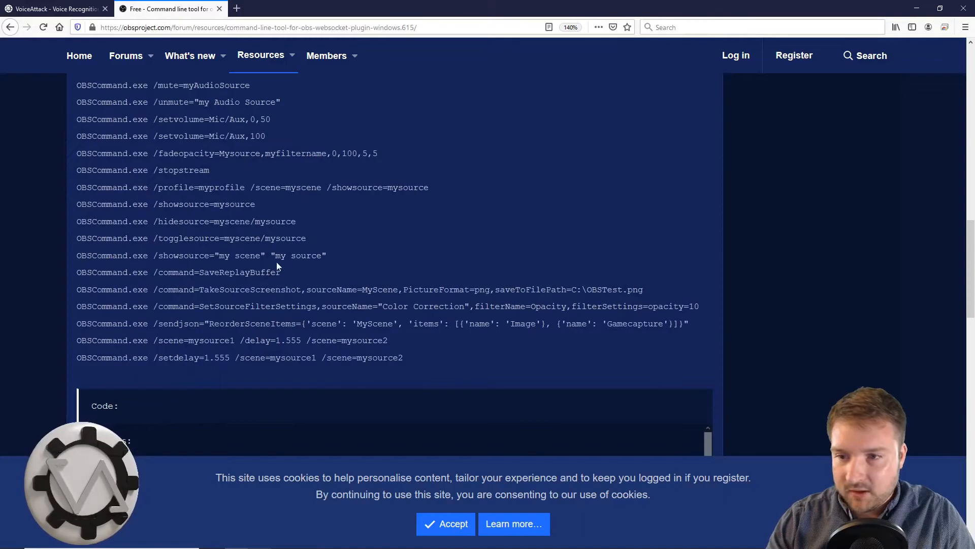
pyautogui.moveTo(300, 225); pyautogui.dragTo(56, 205)
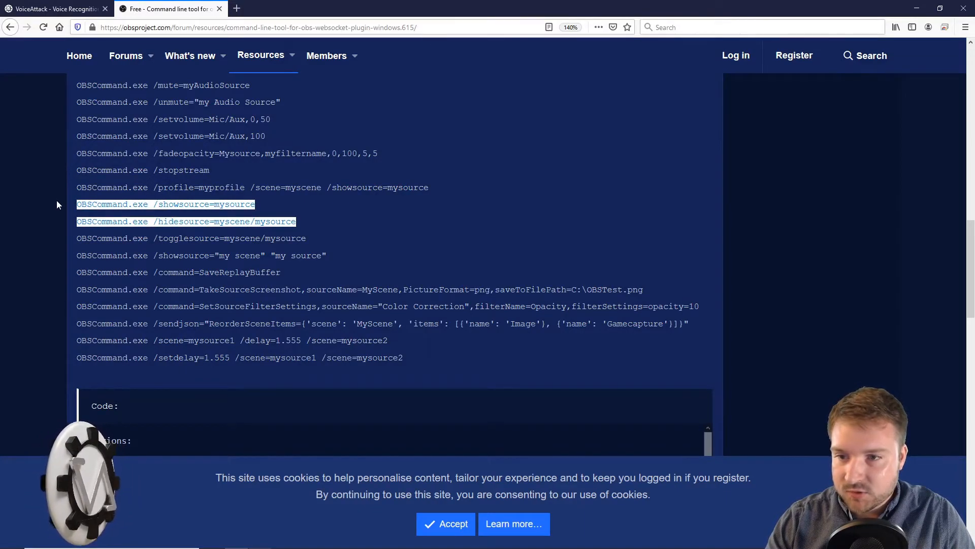
pyautogui.click(331, 234)
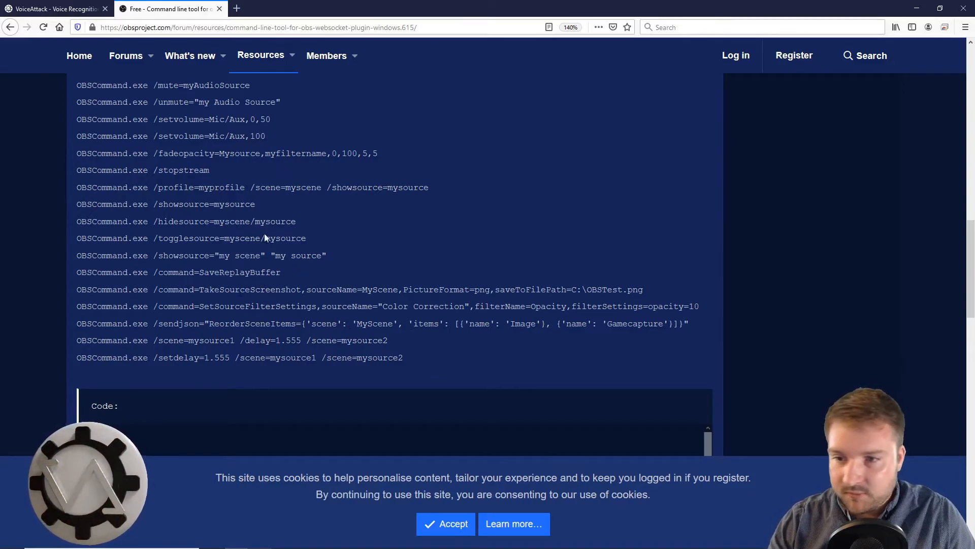
pyautogui.moveTo(392, 343); pyautogui.dragTo(61, 342)
pyautogui.click(155, 344)
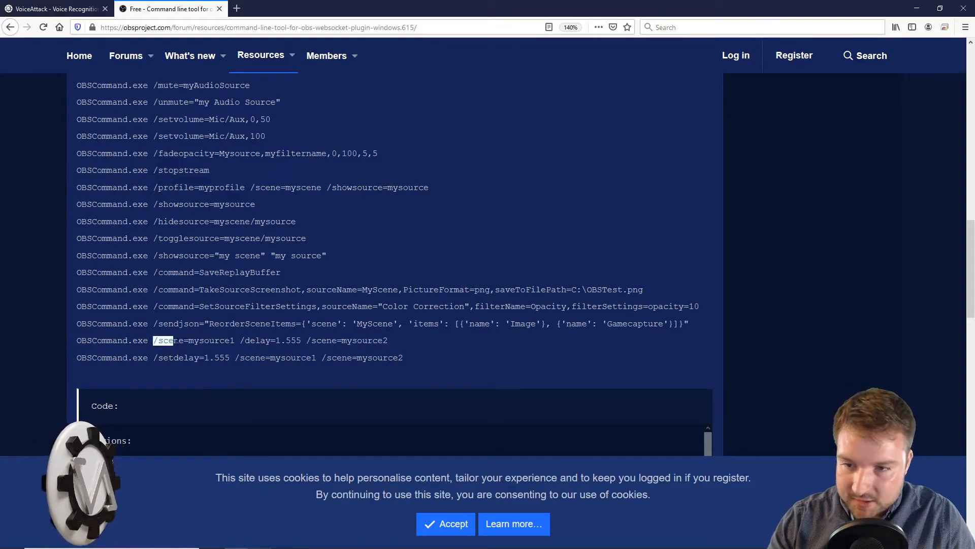
pyautogui.click(186, 342)
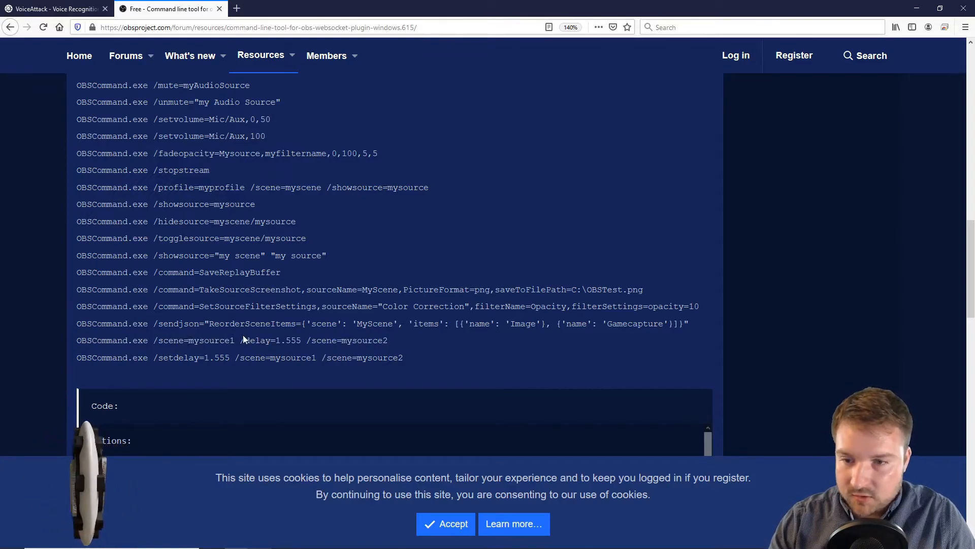
# Step: Review the OBSCommand usage options above the examples and minimize the browser
pyautogui.scroll(3, 335, 337)
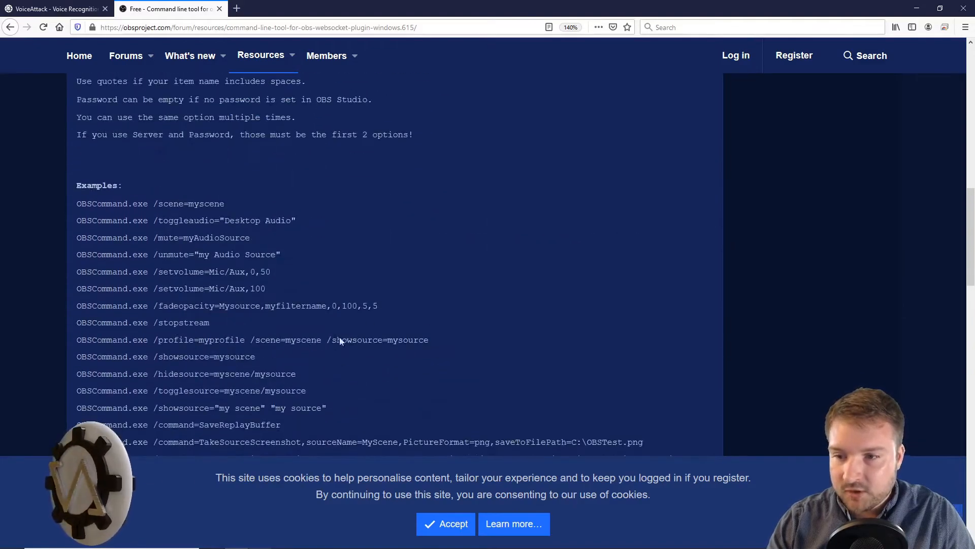
pyautogui.scroll(10, 394, 109)
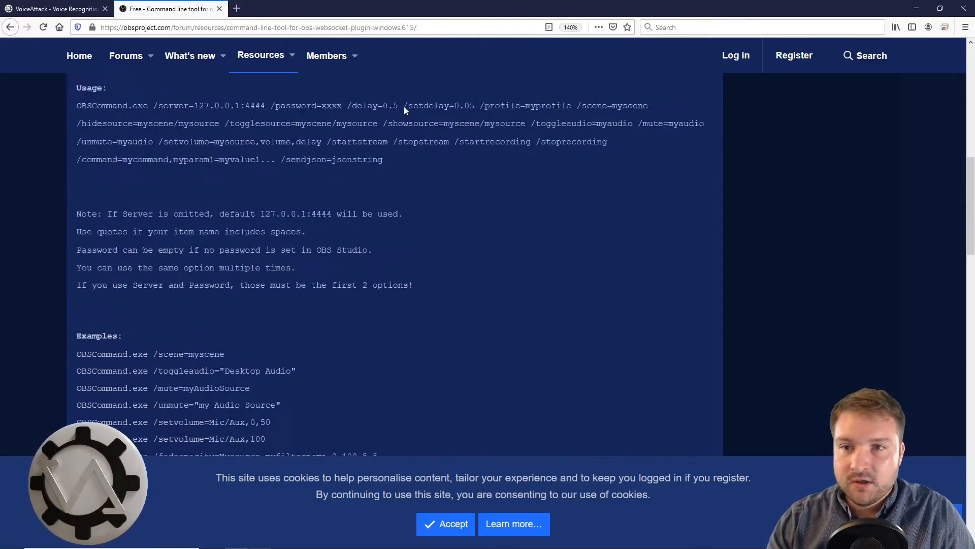
pyautogui.click(916, 7)
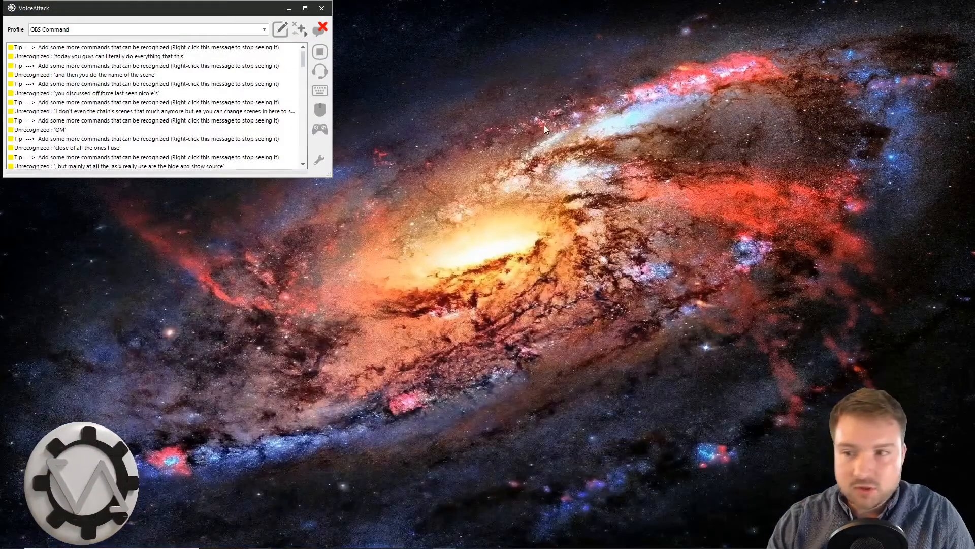